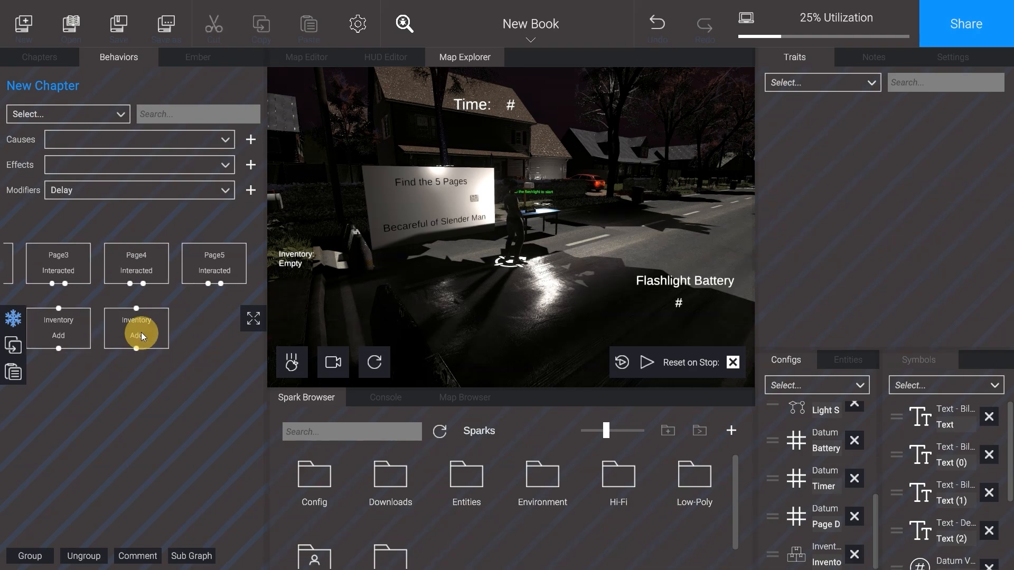
# Step: Duplicate the Inventory Add effect and place the copy beneath the Page5 Interacted cause
pyautogui.hotkey('ctrl', 'c')
pyautogui.hotkey('ctrl', 'v')
pyautogui.moveTo(179, 295); pyautogui.dragTo(240, 338)
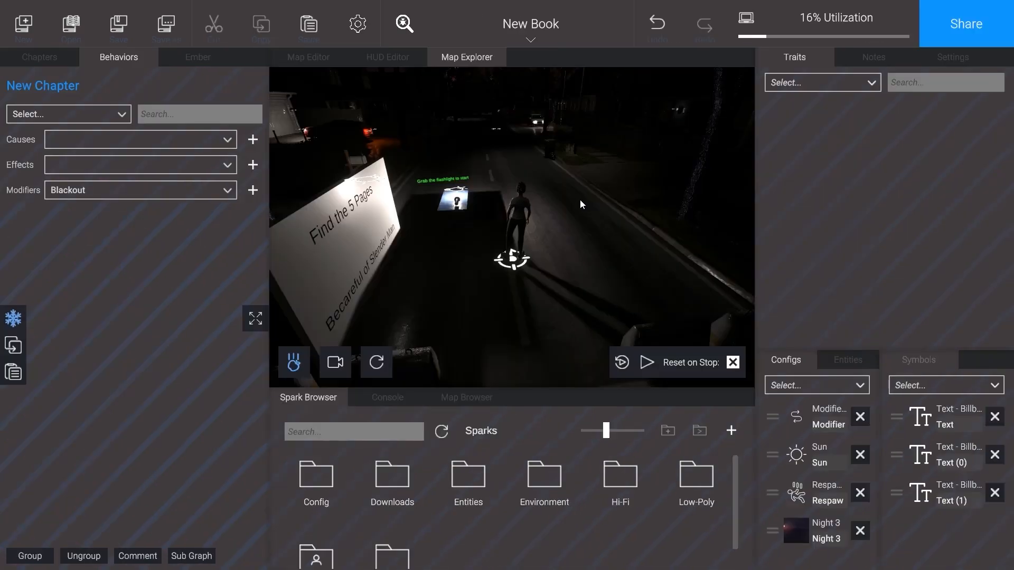
# Step: Set the Sun config's brightness to 100 percent
pyautogui.click(800, 454)
pyautogui.click(799, 256)
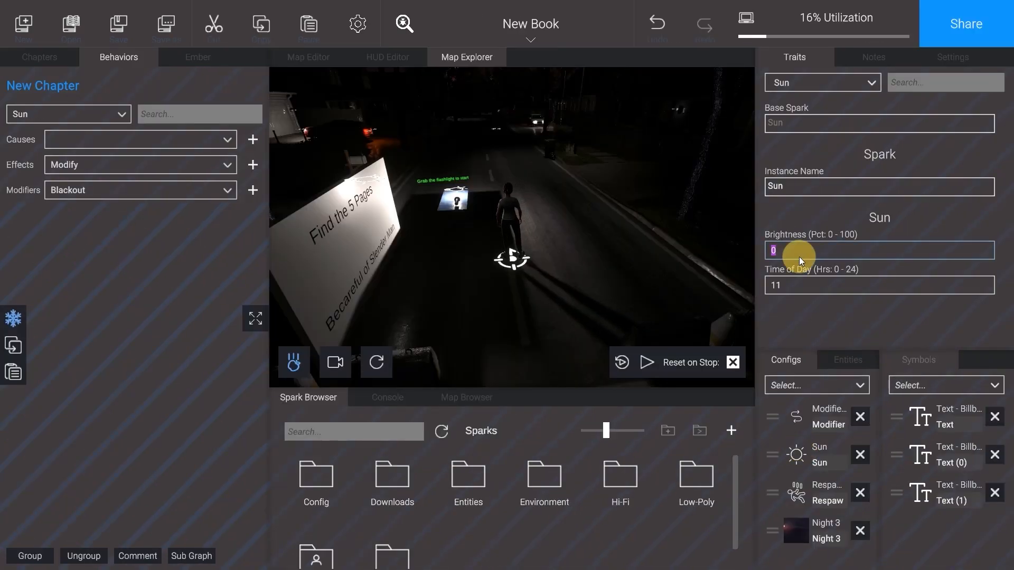
pyautogui.write('100')
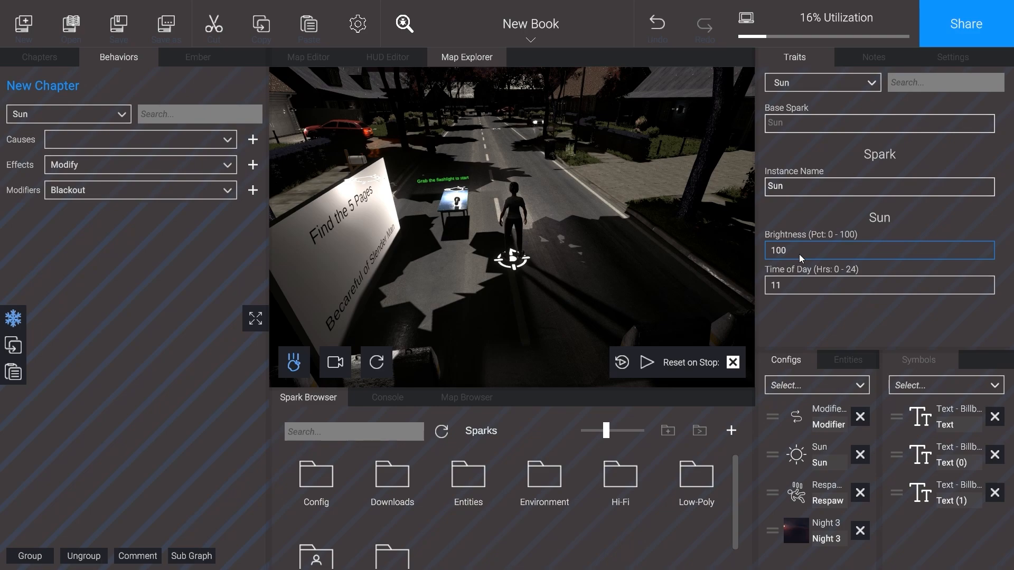
# Step: Make the Flashlight on the table grabbable
pyautogui.click(458, 204)
pyautogui.click(452, 210)
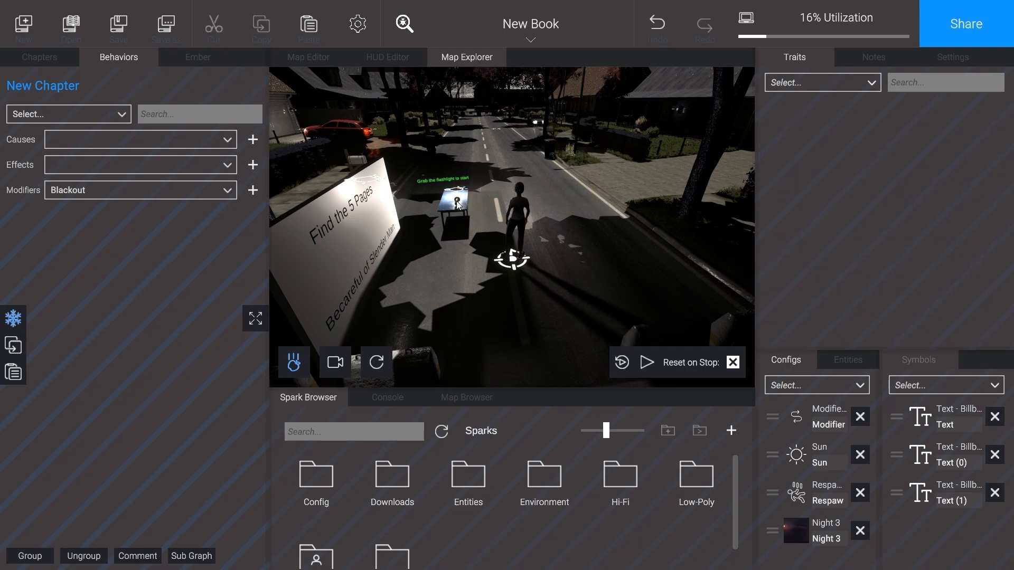
pyautogui.click(458, 204)
pyautogui.scroll(-2, 898, 258)
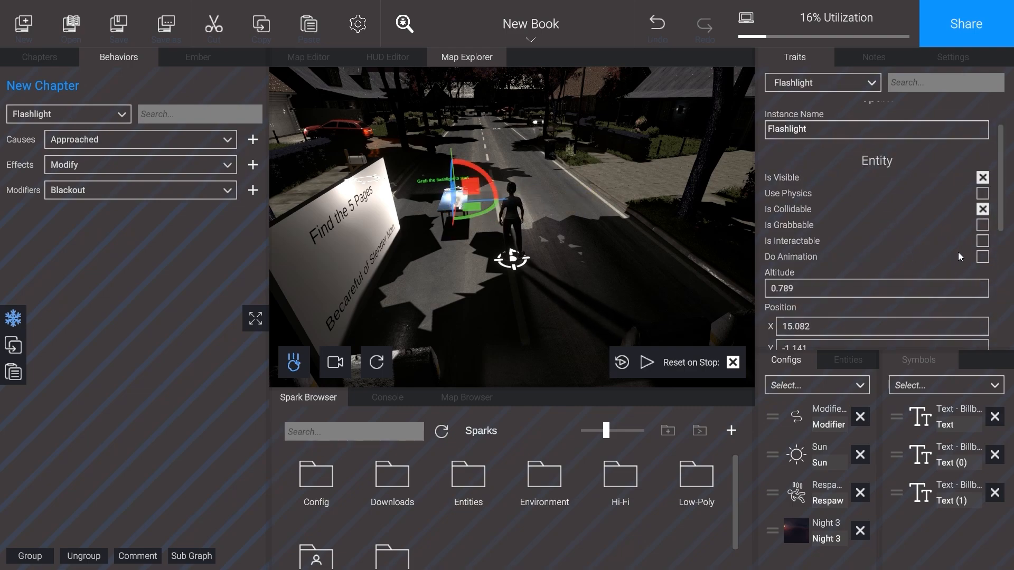
pyautogui.click(638, 250)
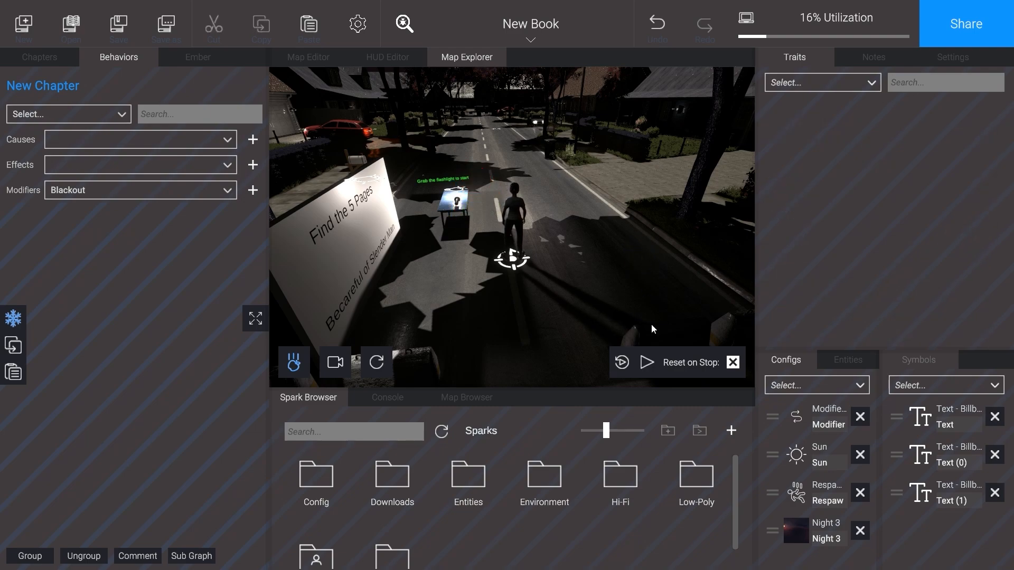
# Step: Play-test the scene by walking to the table, grabbing the flashlight and carrying it around, and end the test
pyautogui.click(647, 362)
pyautogui.click(617, 283)
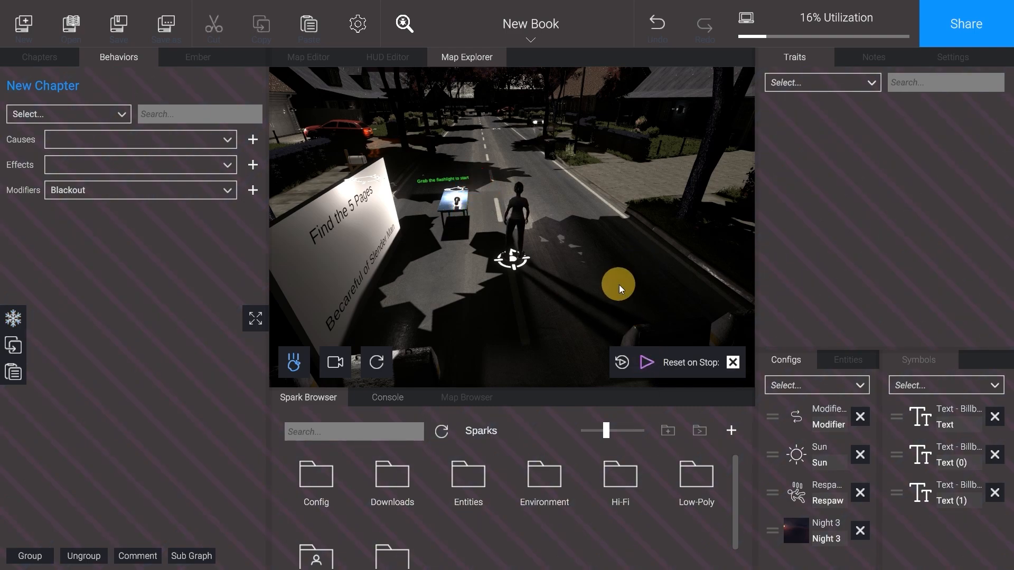
pyautogui.press('w')
pyautogui.press('a')
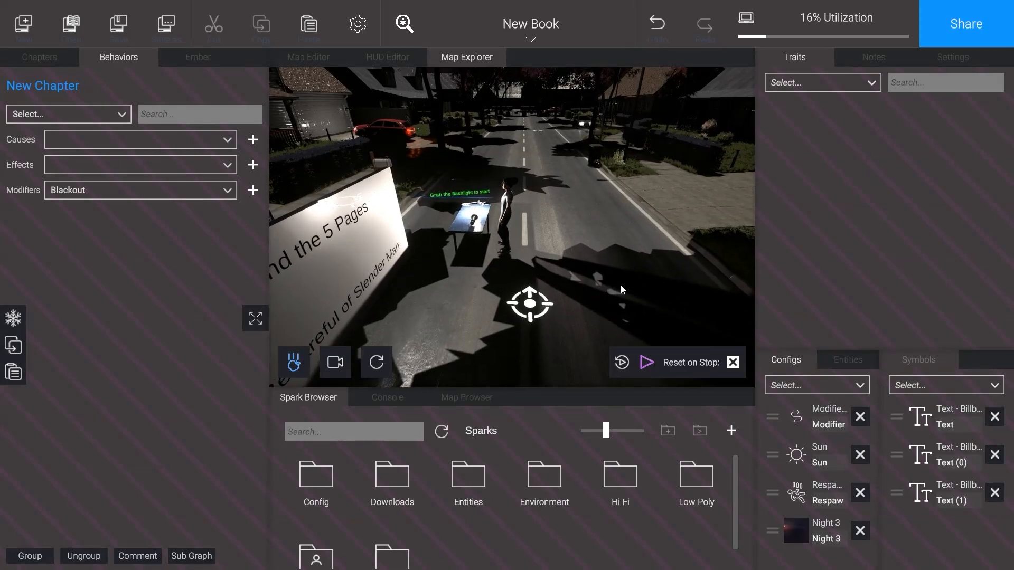
pyautogui.press('e')
pyautogui.press('d')
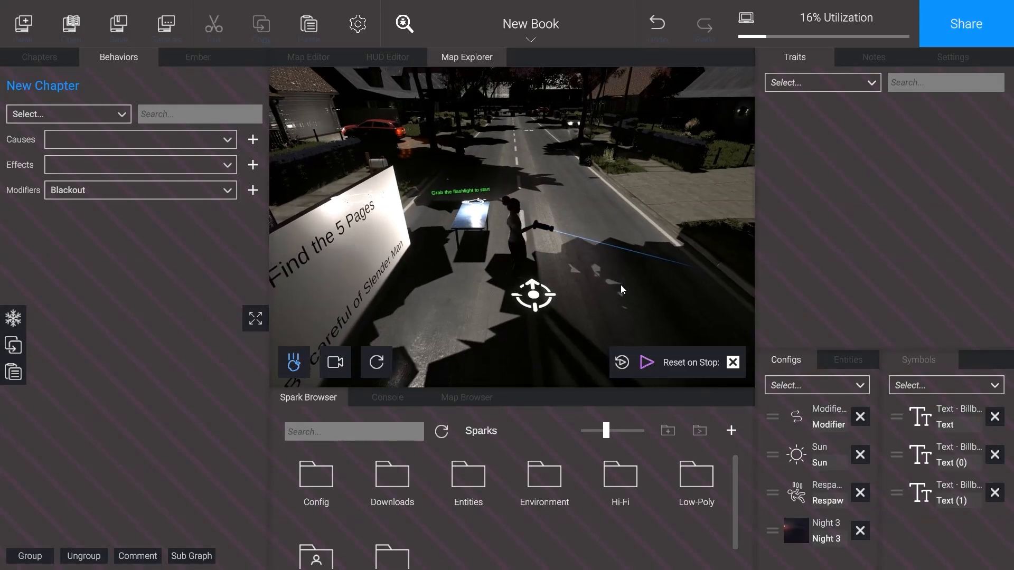
pyautogui.press('w')
pyautogui.press('s')
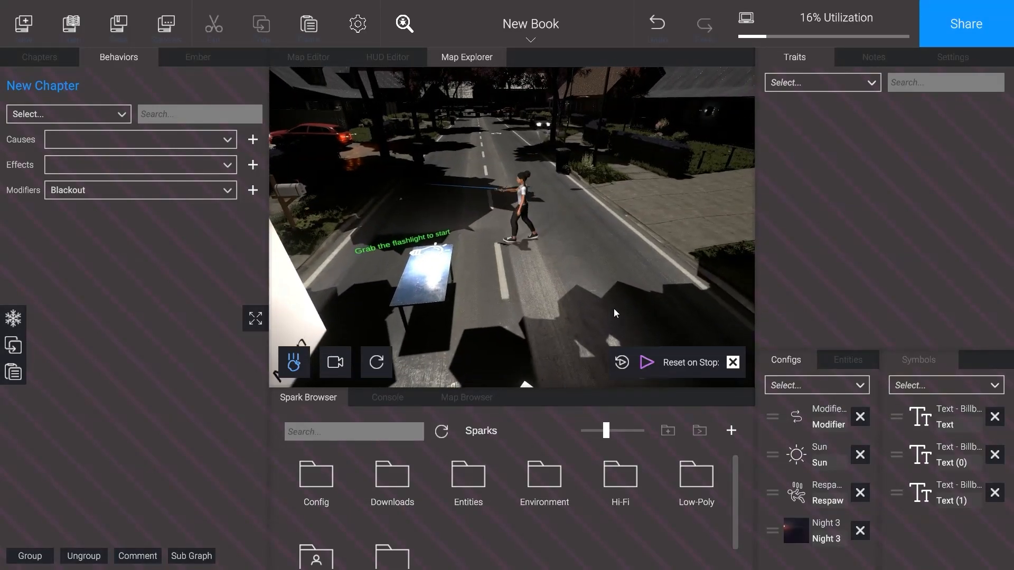
pyautogui.click(652, 363)
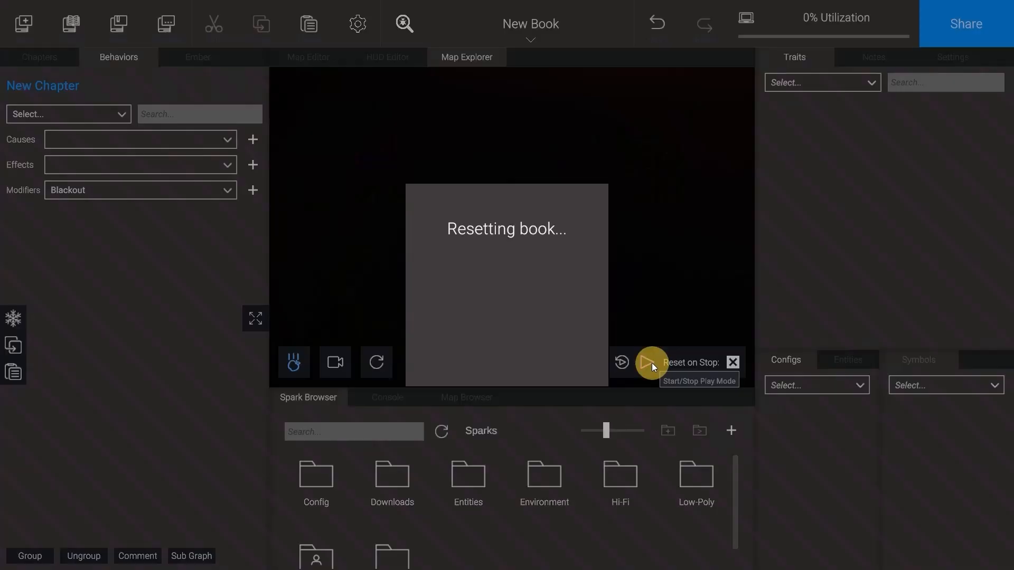
# Step: Add an Attach On effect for the Flashlight - light spark to the behavior graph
pyautogui.click(477, 191)
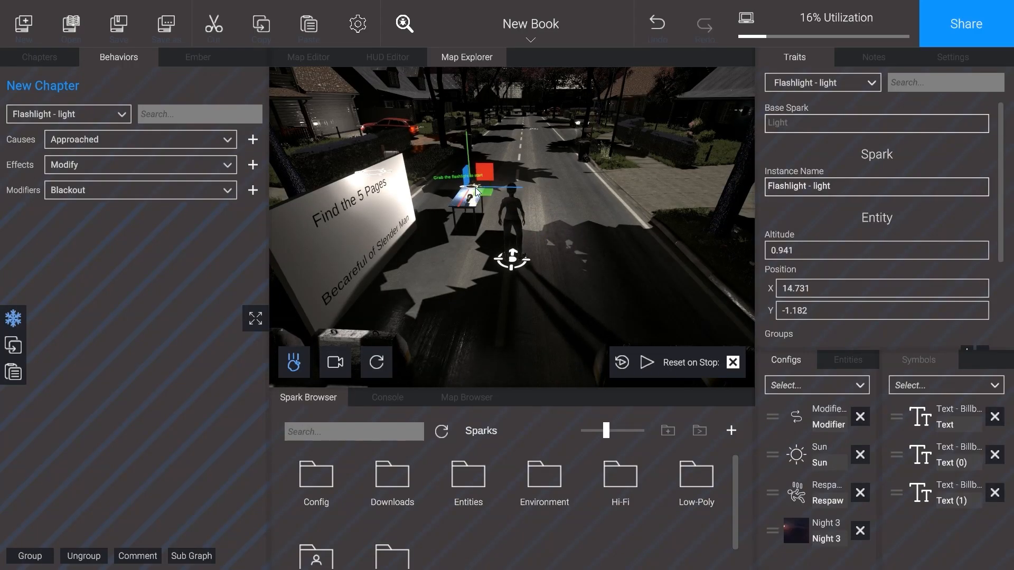
pyautogui.click(208, 166)
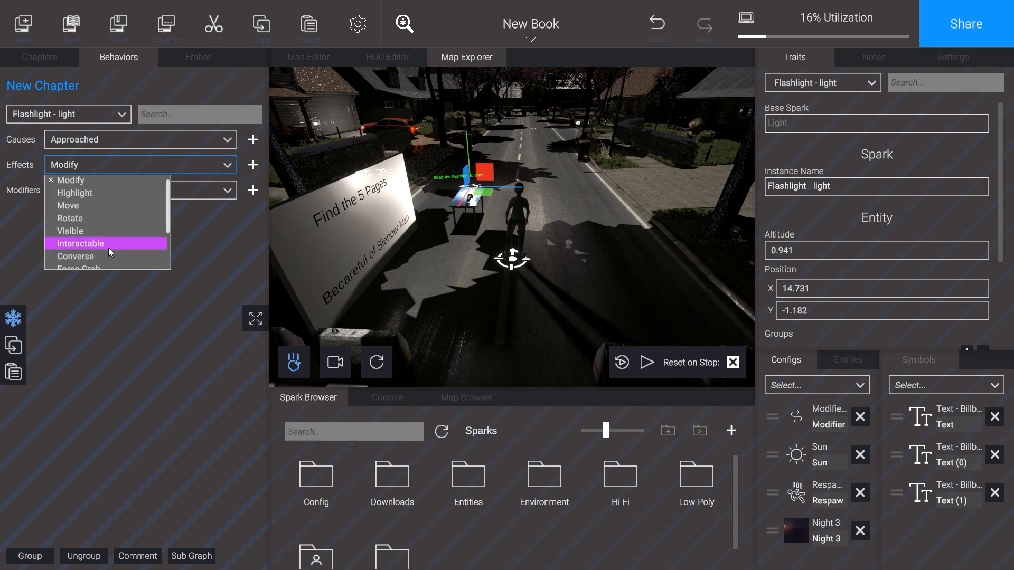
pyautogui.scroll(-3, 109, 248)
pyautogui.click(110, 238)
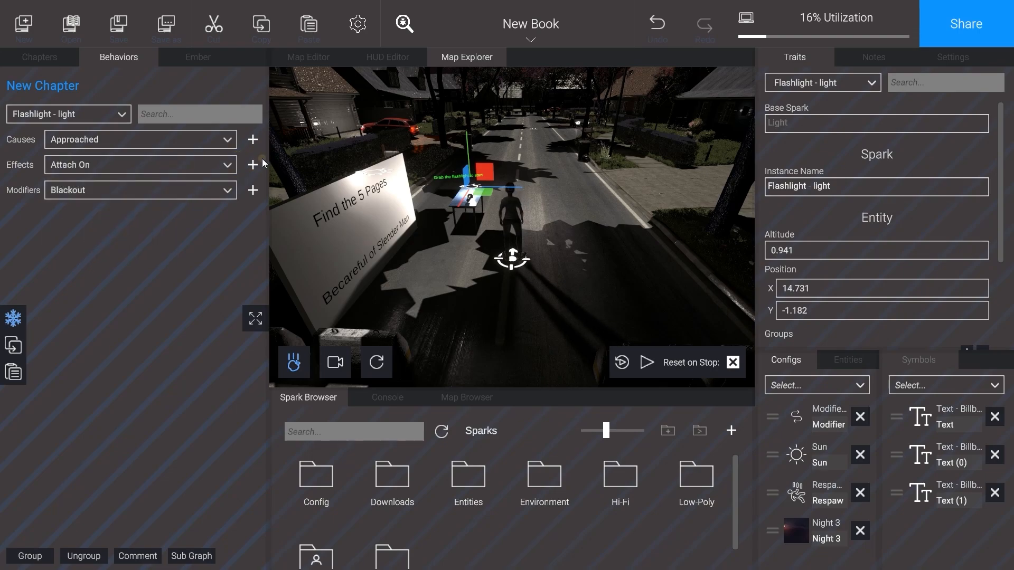
pyautogui.click(253, 165)
# Step: Add a Grabbed cause for the Flashlight and connect it to the light's Attach On effect
pyautogui.click(476, 215)
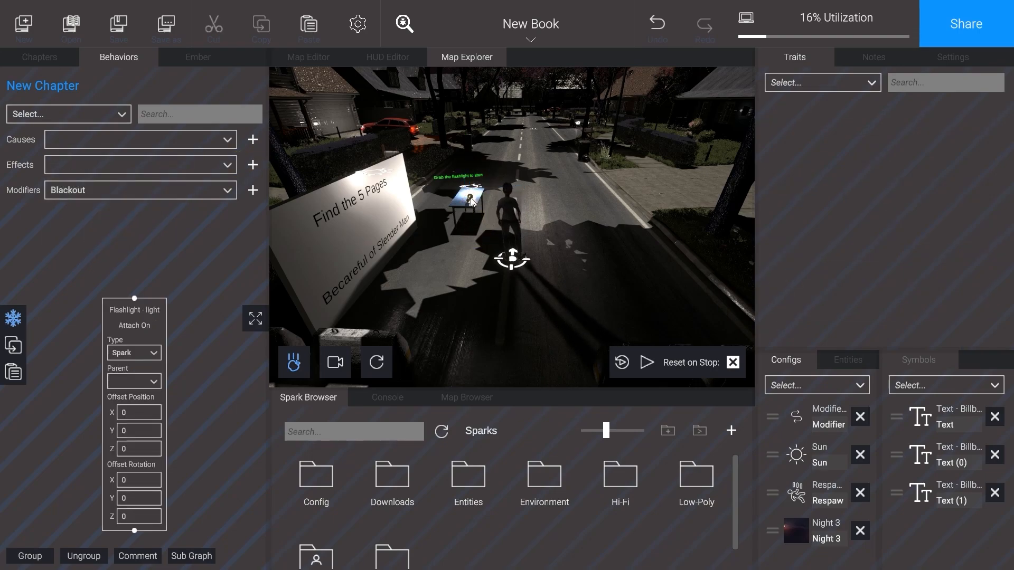
pyautogui.click(474, 206)
pyautogui.scroll(-4, 128, 142)
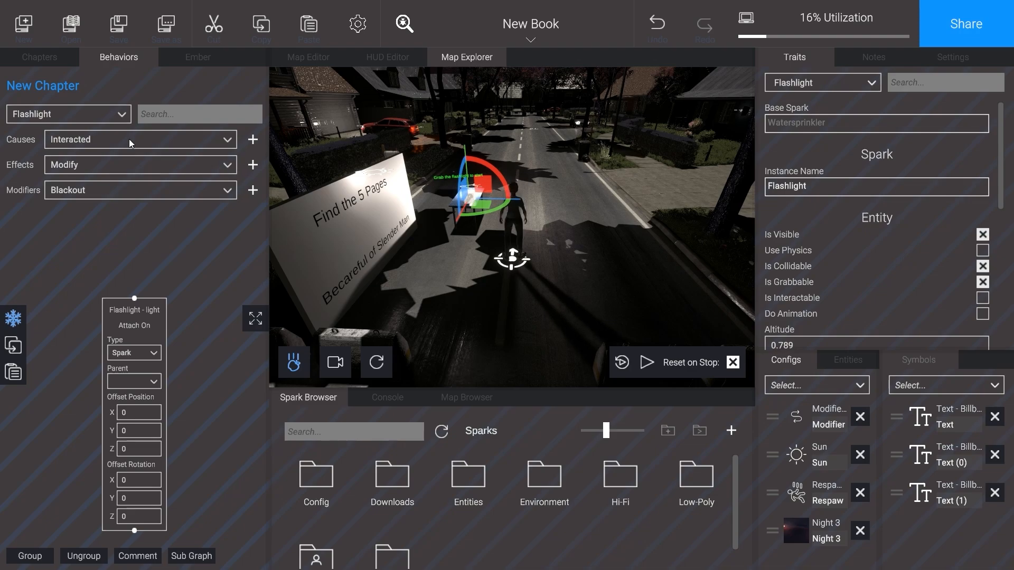
pyautogui.click(128, 141)
pyautogui.click(73, 196)
pyautogui.click(250, 139)
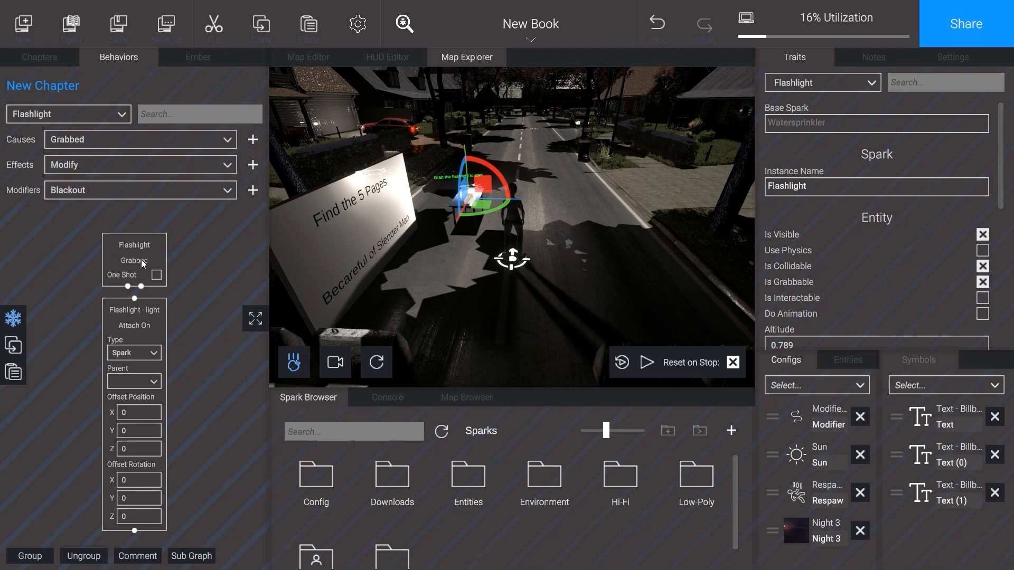
pyautogui.moveTo(141, 246); pyautogui.dragTo(135, 299)
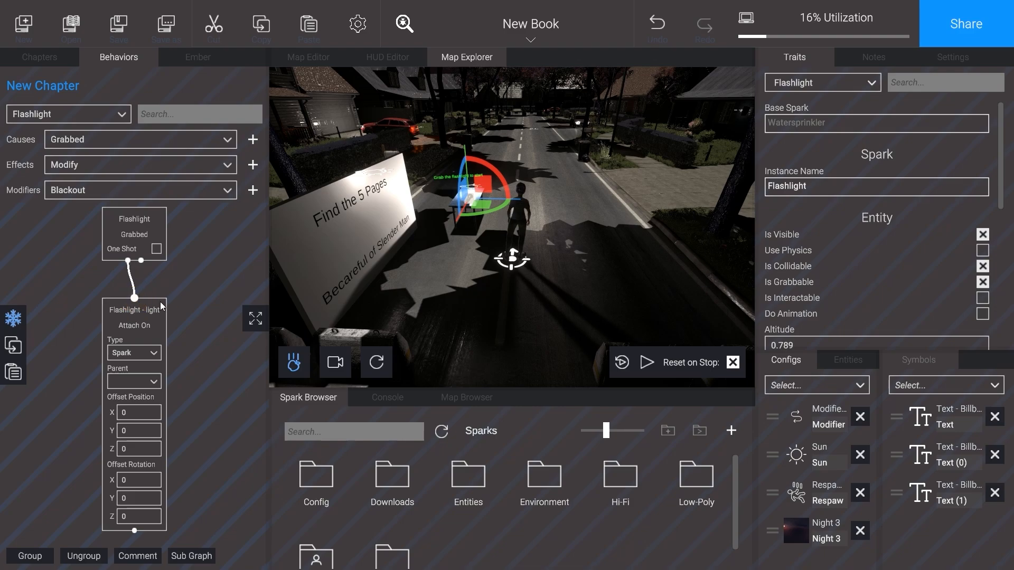
# Step: Parent the Attach On effect to Flashlight with a Y offset position of 0.5, and make the Grabbed cause One Shot
pyautogui.click(155, 380)
pyautogui.scroll(-3, 162, 429)
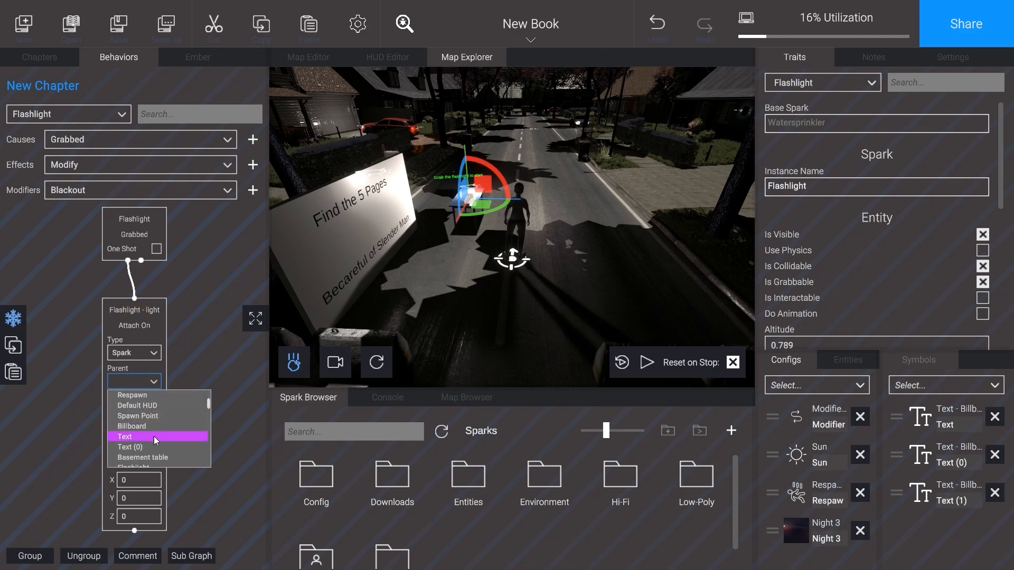
pyautogui.scroll(-1, 153, 436)
pyautogui.click(145, 453)
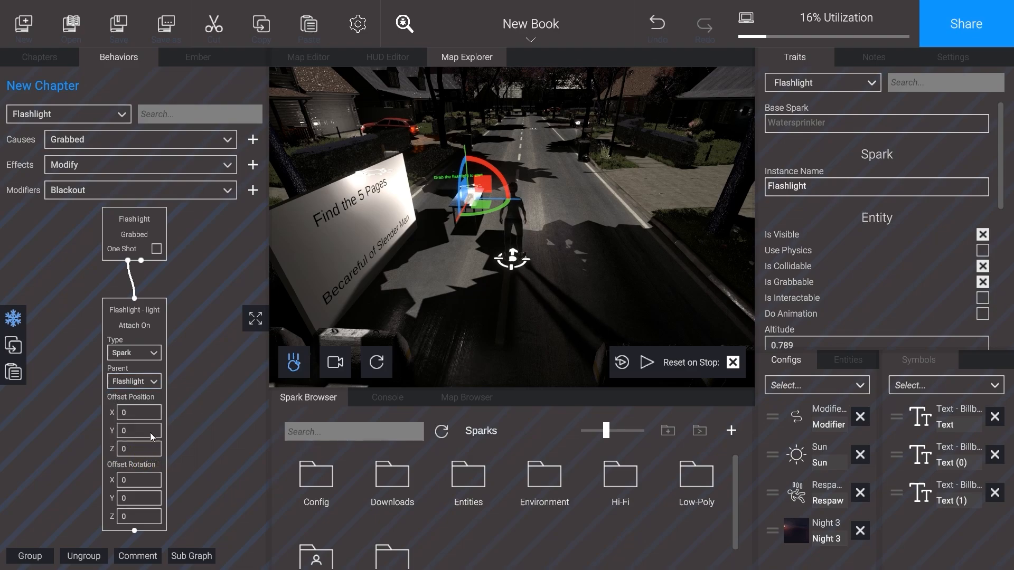
pyautogui.click(141, 430)
pyautogui.click(174, 417)
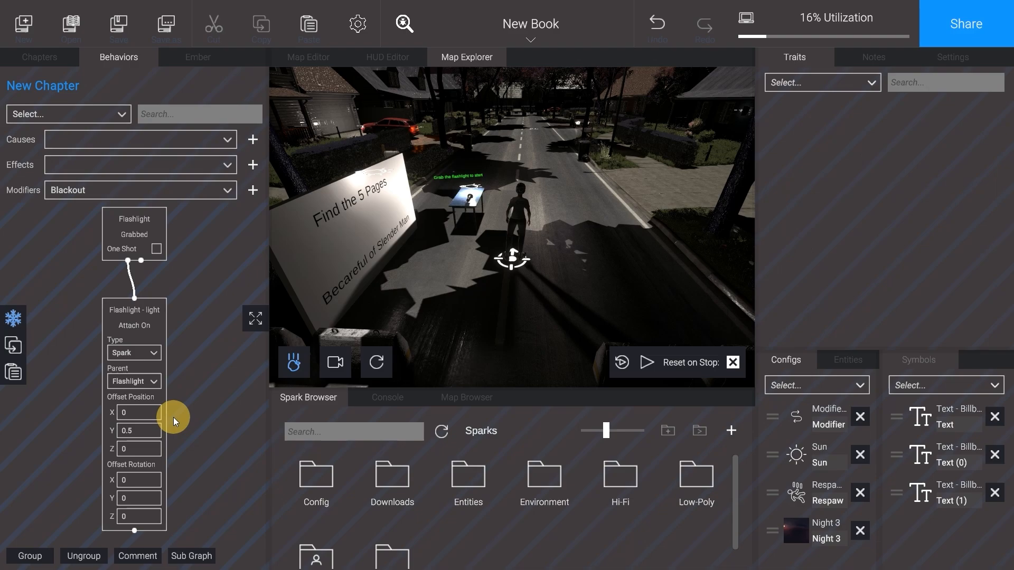
pyautogui.click(157, 249)
# Step: Play-test the scene to check that the light follows the grabbed flashlight, and end the test
pyautogui.click(648, 360)
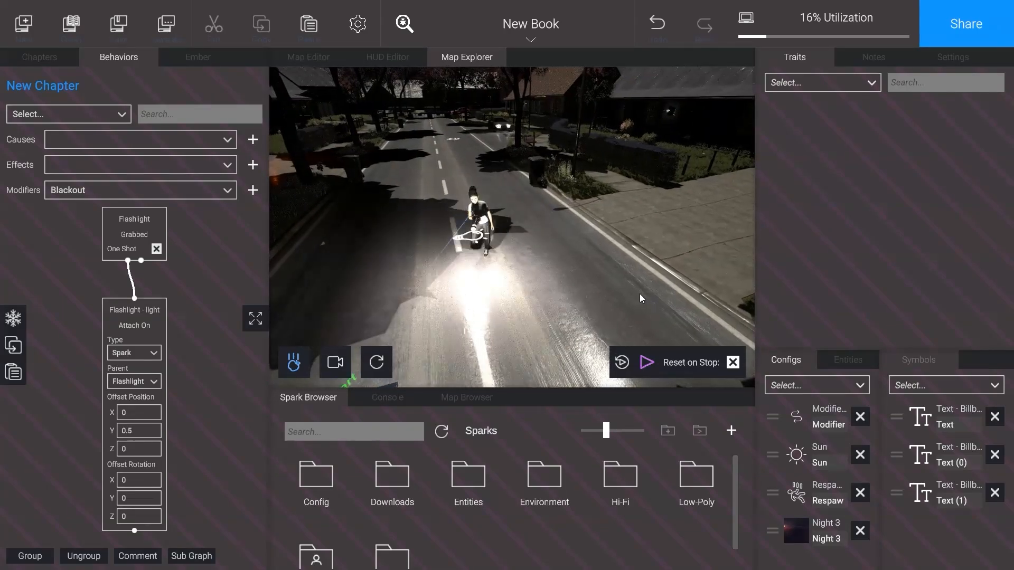
pyautogui.click(647, 363)
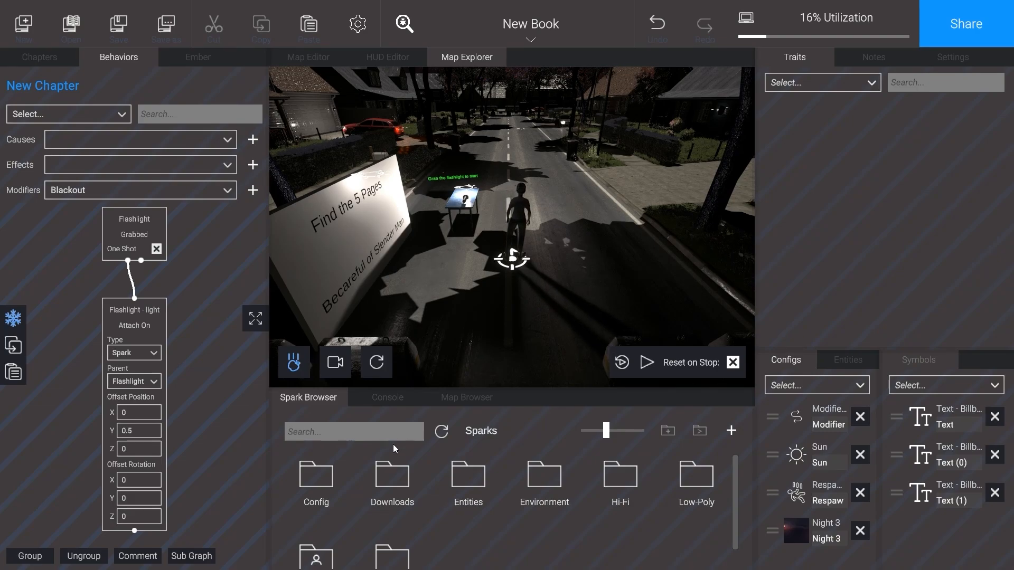
# Step: Add a State Machine from the Config sparks to the chapter's configs and name it Game State
pyautogui.doubleClick(324, 474)
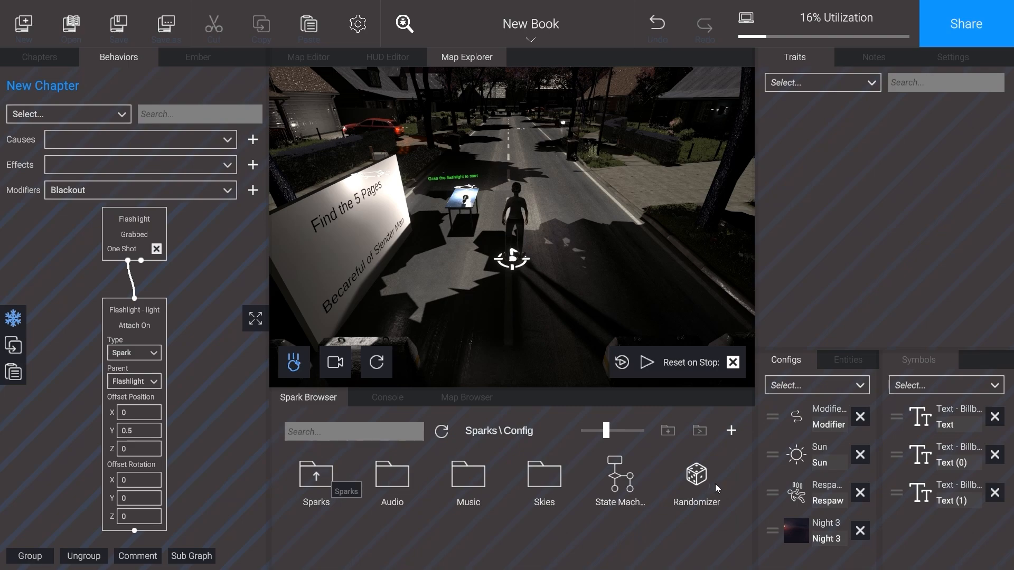
pyautogui.scroll(-2, 651, 509)
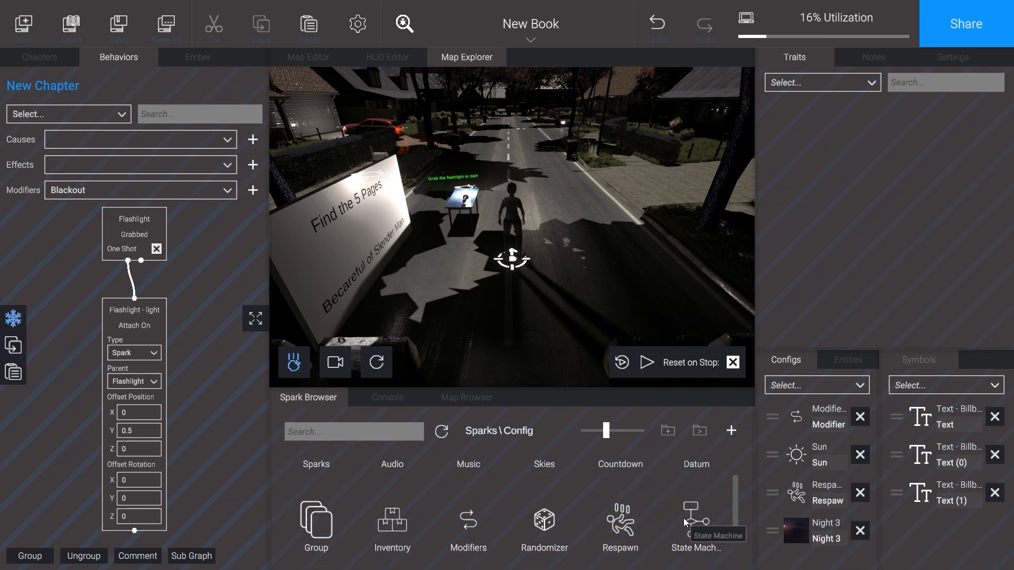
pyautogui.moveTo(685, 522); pyautogui.dragTo(792, 556)
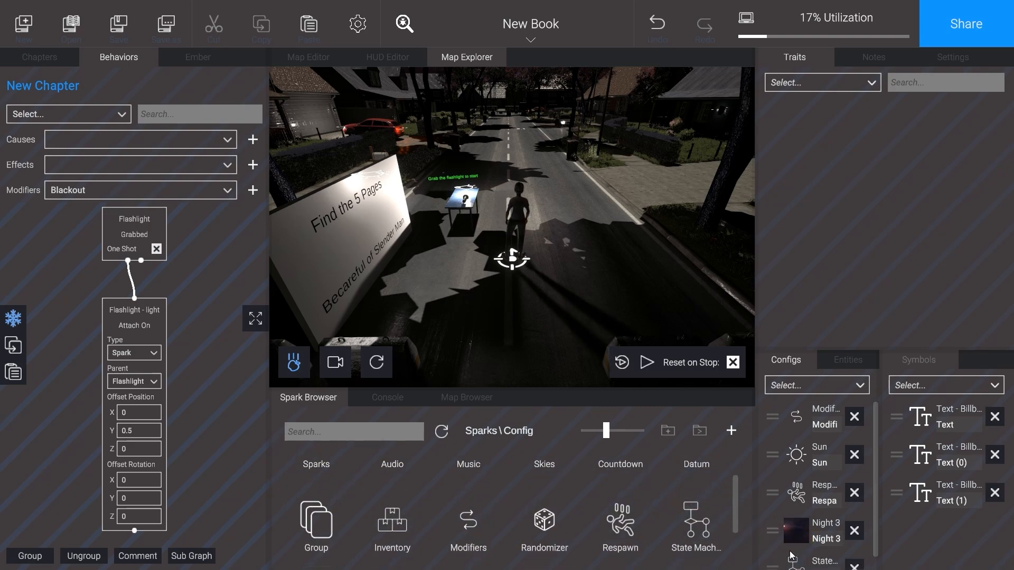
pyautogui.click(800, 563)
pyautogui.scroll(-1, 830, 524)
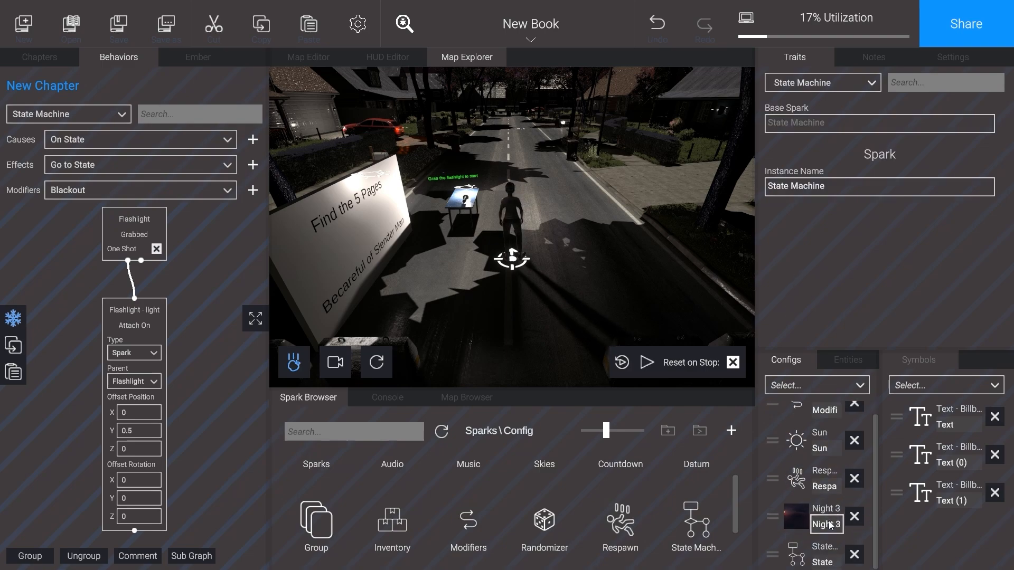
pyautogui.click(827, 189)
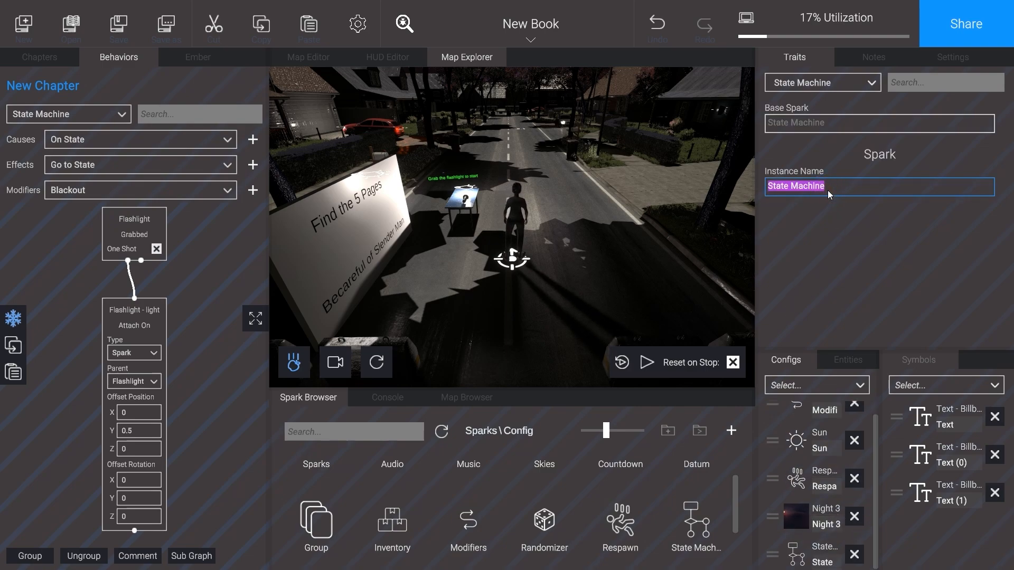
pyautogui.write('Game State')
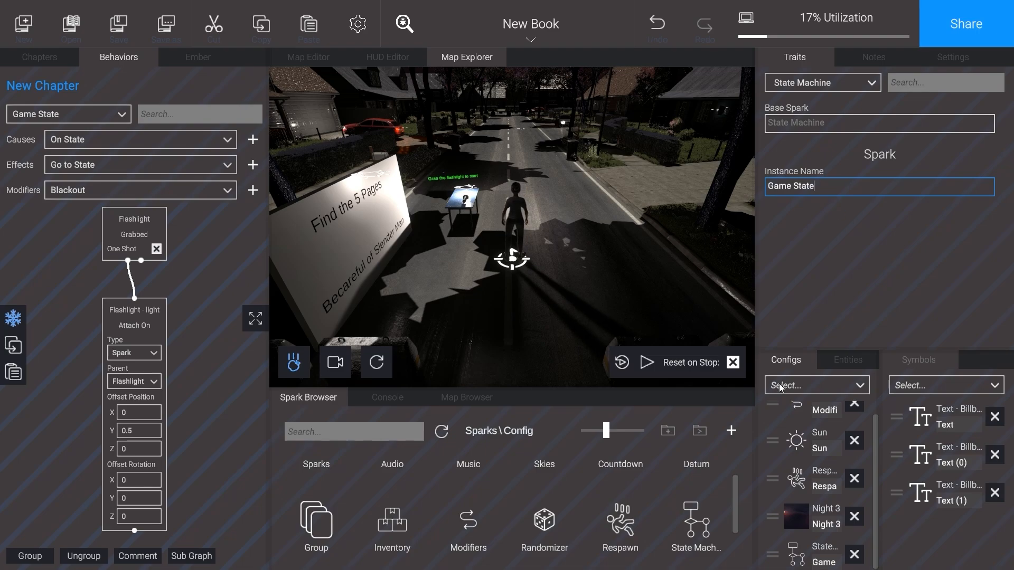
# Step: Add two more State Machines to the configs and name them Timer State and Light State
pyautogui.moveTo(689, 530); pyautogui.dragTo(782, 537)
pyautogui.click(820, 188)
pyautogui.write('Tim')
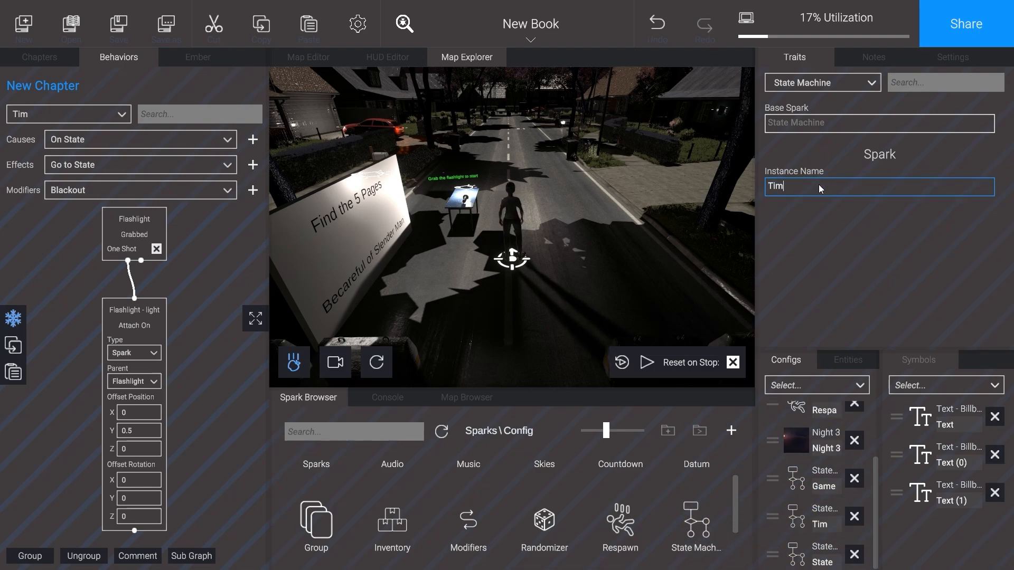
pyautogui.write('er State')
pyautogui.click(791, 552)
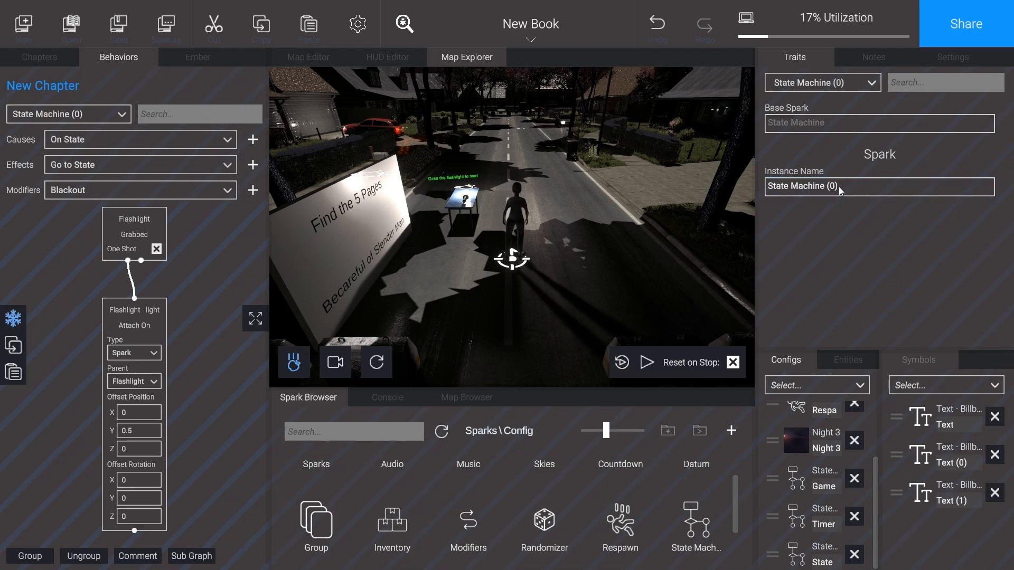
pyautogui.click(838, 187)
pyautogui.write('Light State')
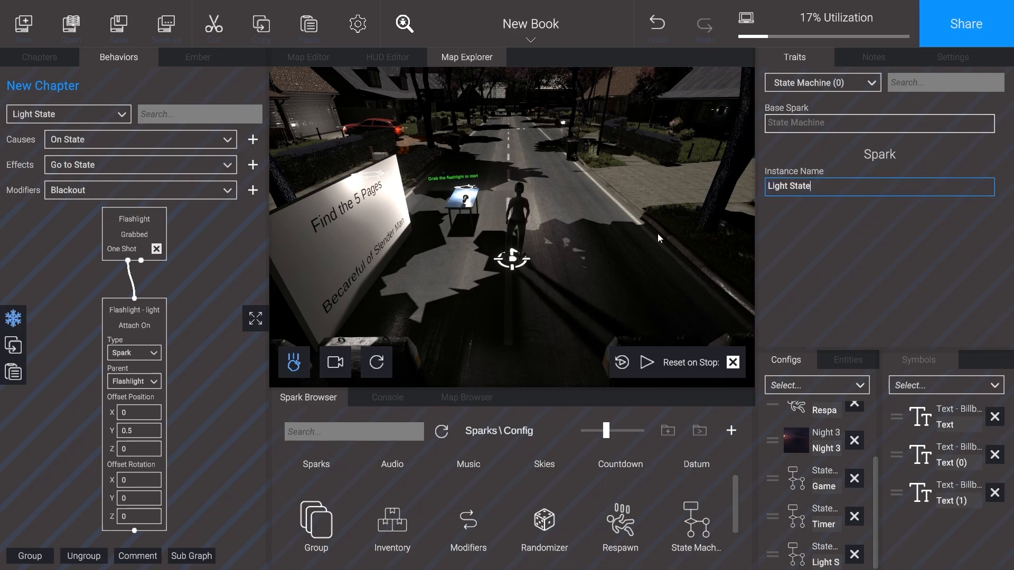
pyautogui.click(604, 220)
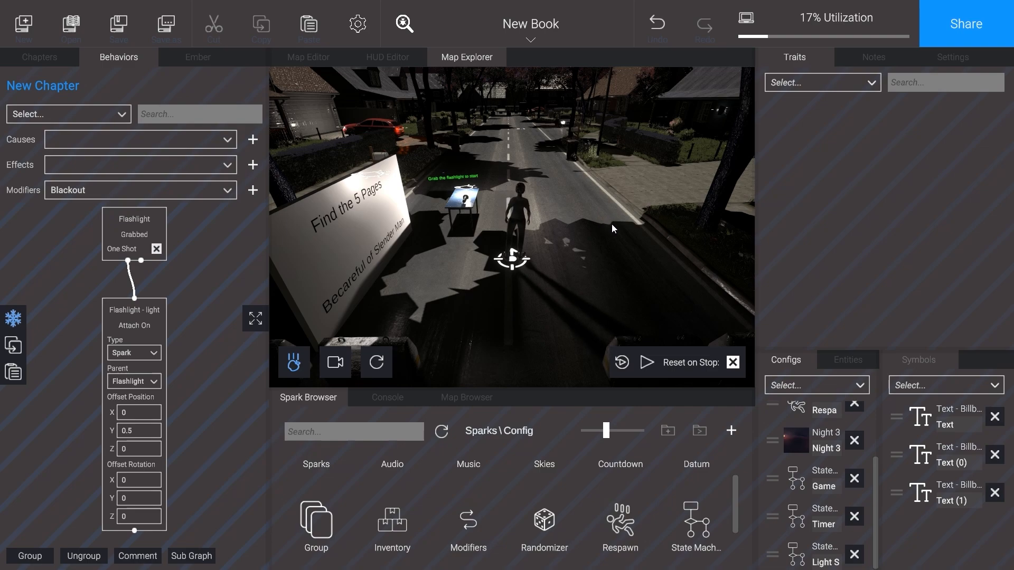
# Step: Add three Datum sparks to the chapter's configs
pyautogui.scroll(1, 704, 513)
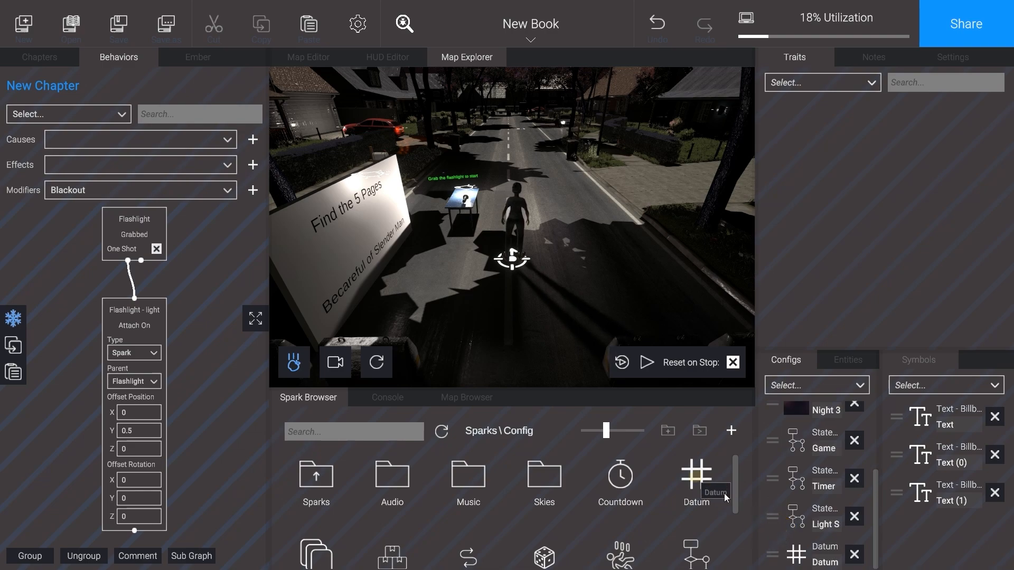
pyautogui.moveTo(693, 476); pyautogui.dragTo(799, 534)
pyautogui.scroll(-1, 815, 543)
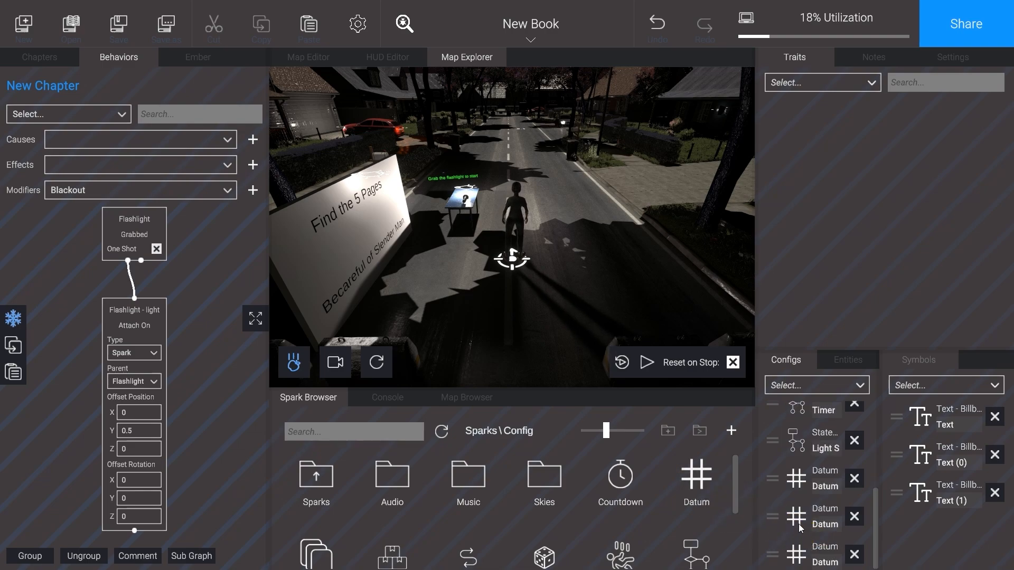
# Step: Rename the first two datums in the configs as Battery Datum and Timer Datum
pyautogui.click(798, 523)
pyautogui.click(813, 192)
pyautogui.write('Battery Datum')
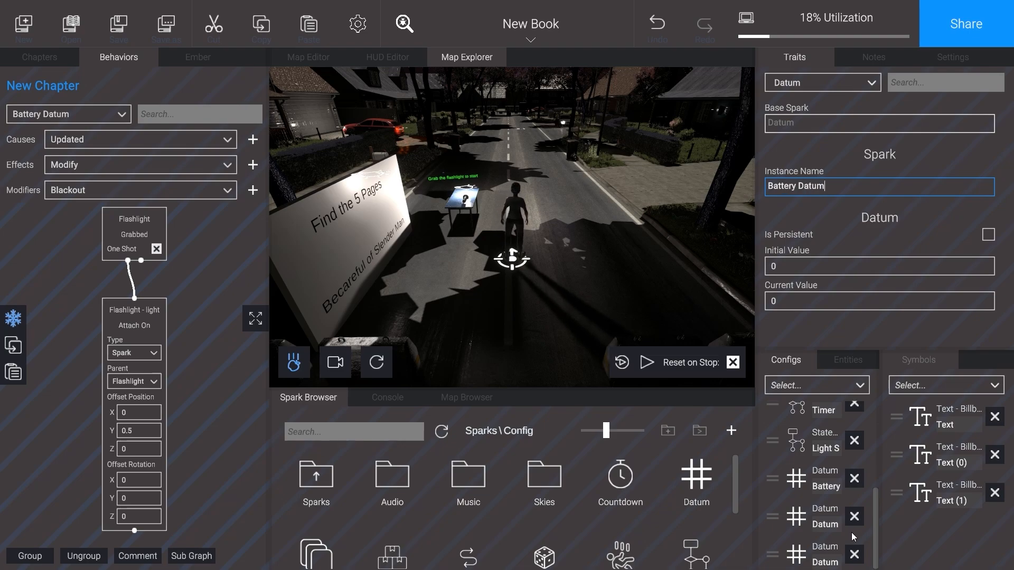
pyautogui.click(794, 522)
pyautogui.click(811, 188)
pyautogui.write('Timer Datum')
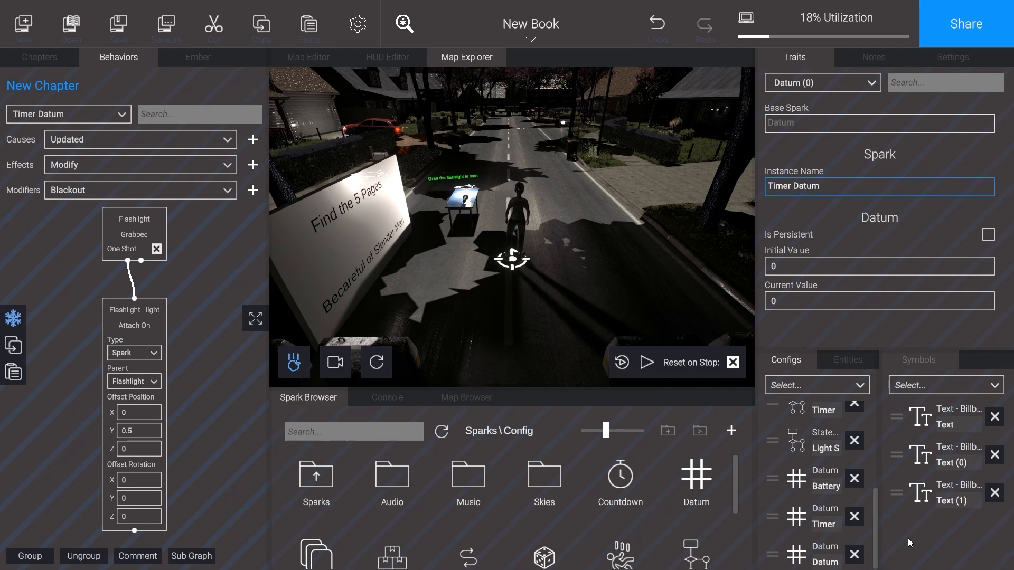
# Step: Rename the third datum in the configs as Page Datum
pyautogui.click(813, 554)
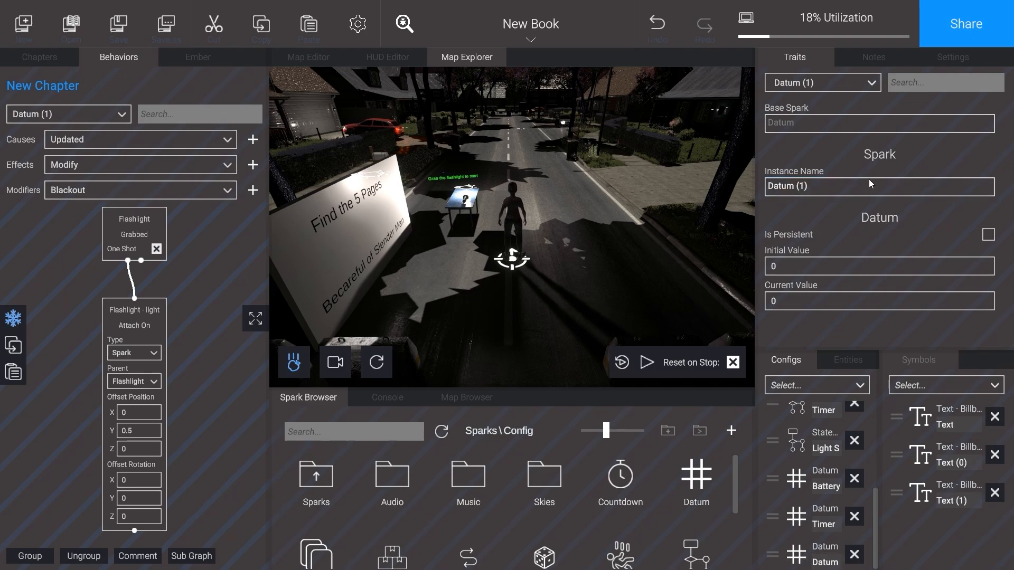
pyautogui.click(835, 191)
pyautogui.write('Page dA')
pyautogui.press('BackSpace')
pyautogui.press('BackSpace')
pyautogui.write('Datum')
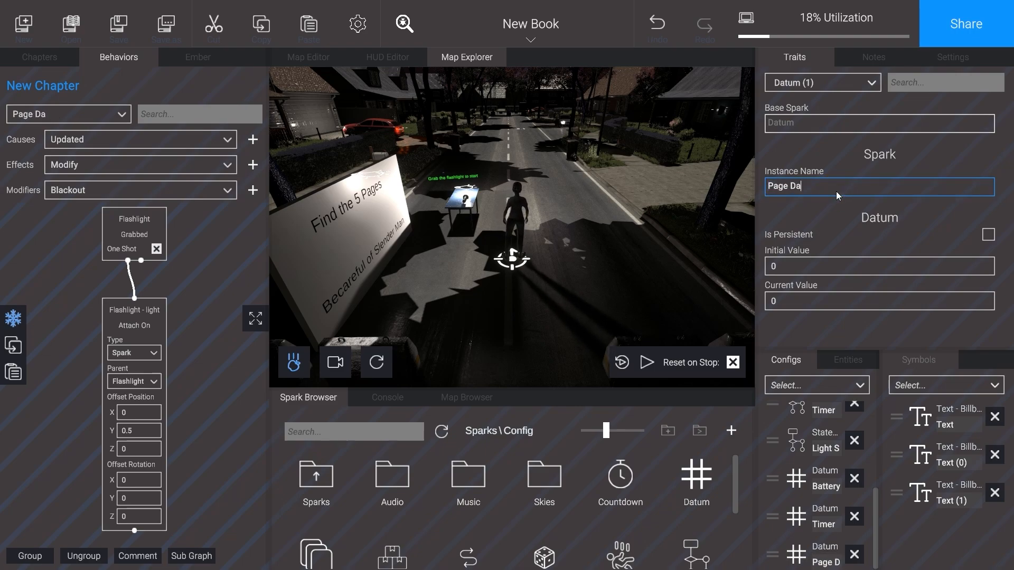
pyautogui.click(725, 246)
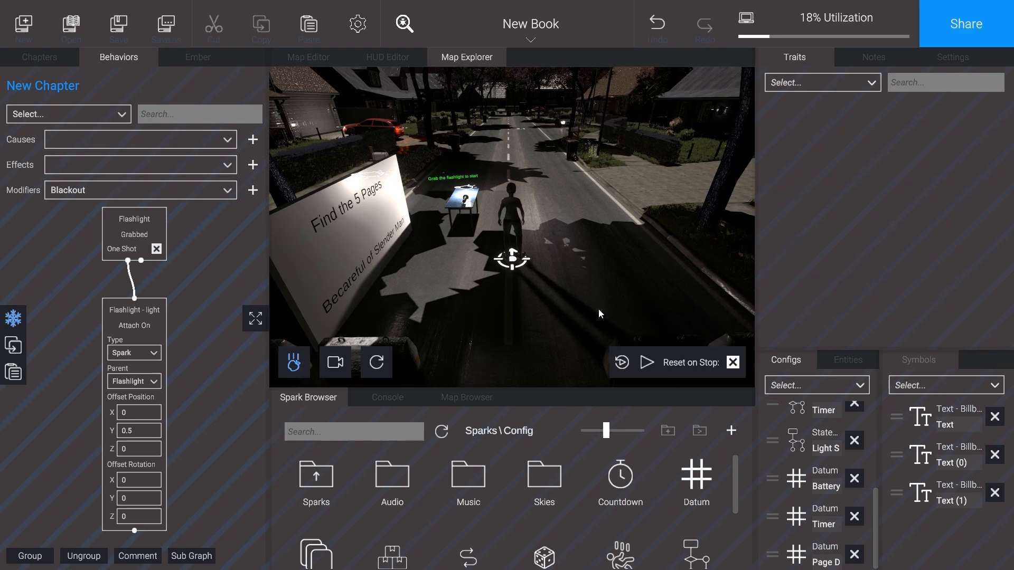
# Step: Add a Text symbol near the upper part of the Default HUD and set its text to "Time:"
pyautogui.click(387, 55)
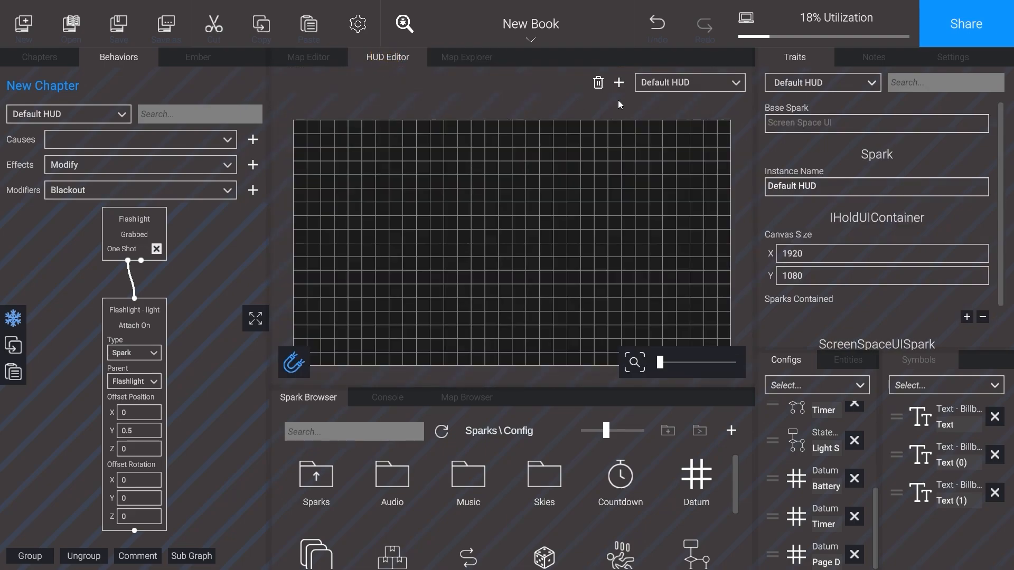
pyautogui.click(692, 81)
pyautogui.click(680, 100)
pyautogui.click(480, 430)
pyautogui.scroll(-1, 467, 486)
pyautogui.click(403, 530)
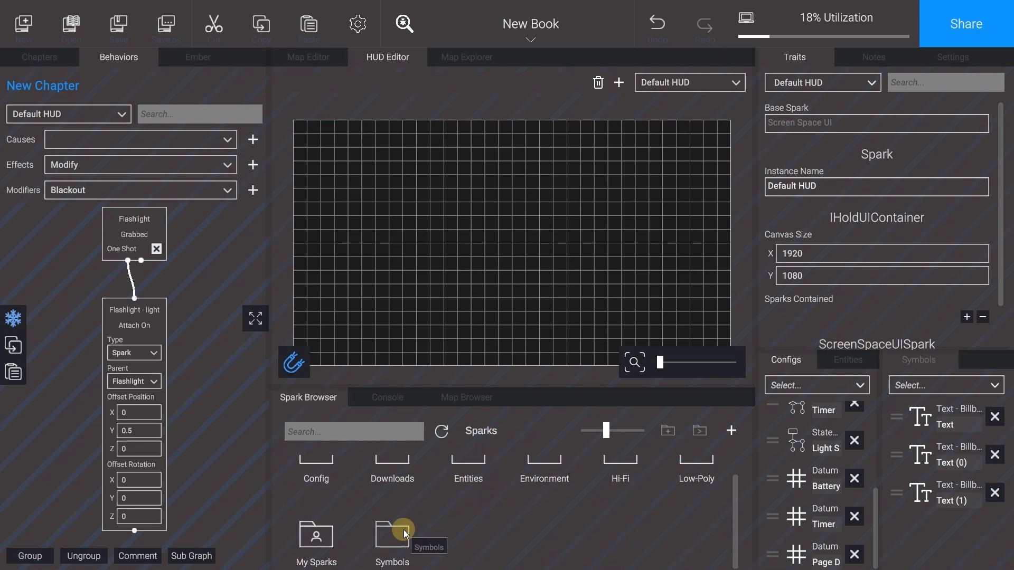
pyautogui.scroll(-1, 416, 525)
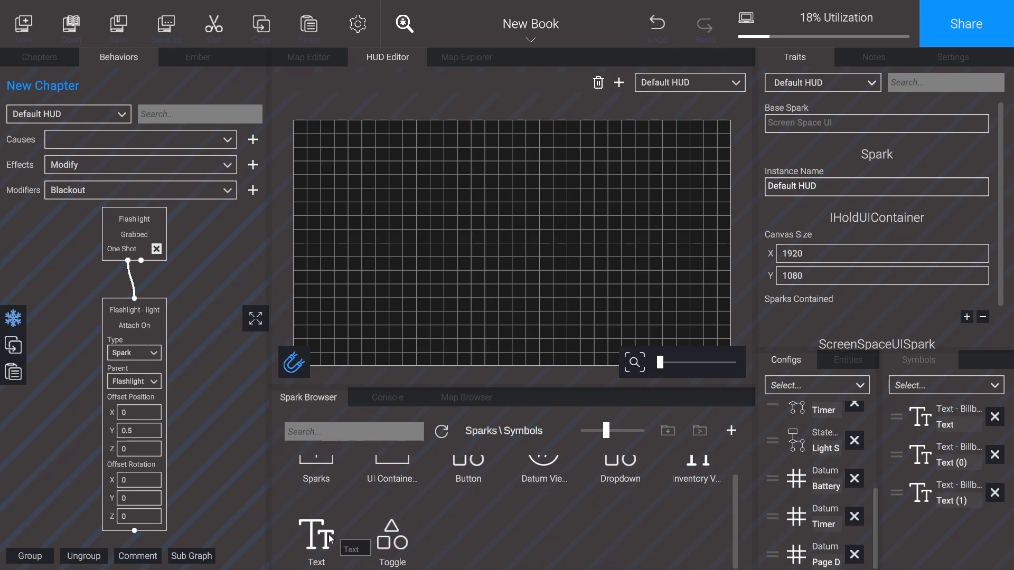
pyautogui.moveTo(328, 534); pyautogui.dragTo(429, 150)
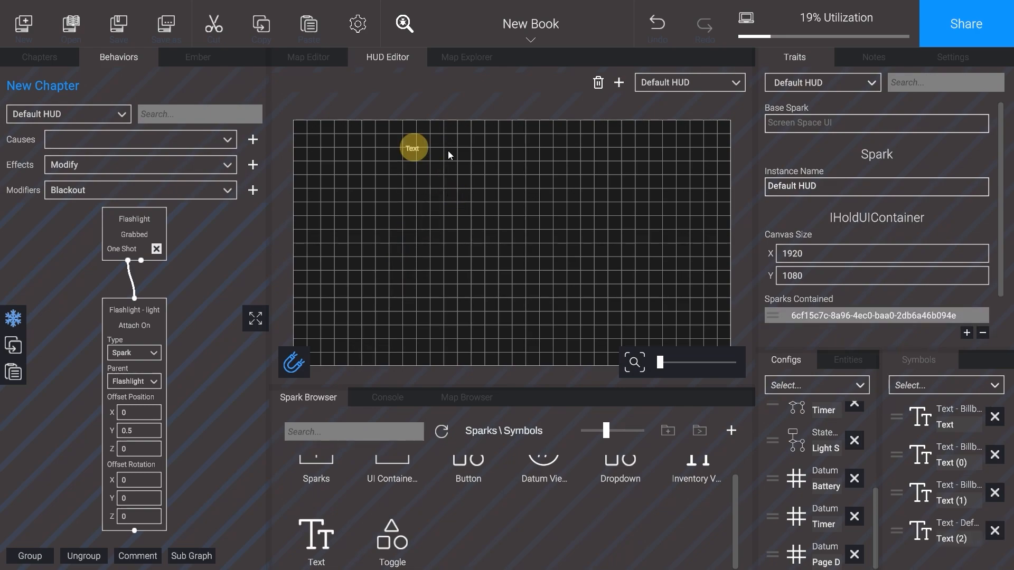
pyautogui.click(807, 186)
pyautogui.write('Time:')
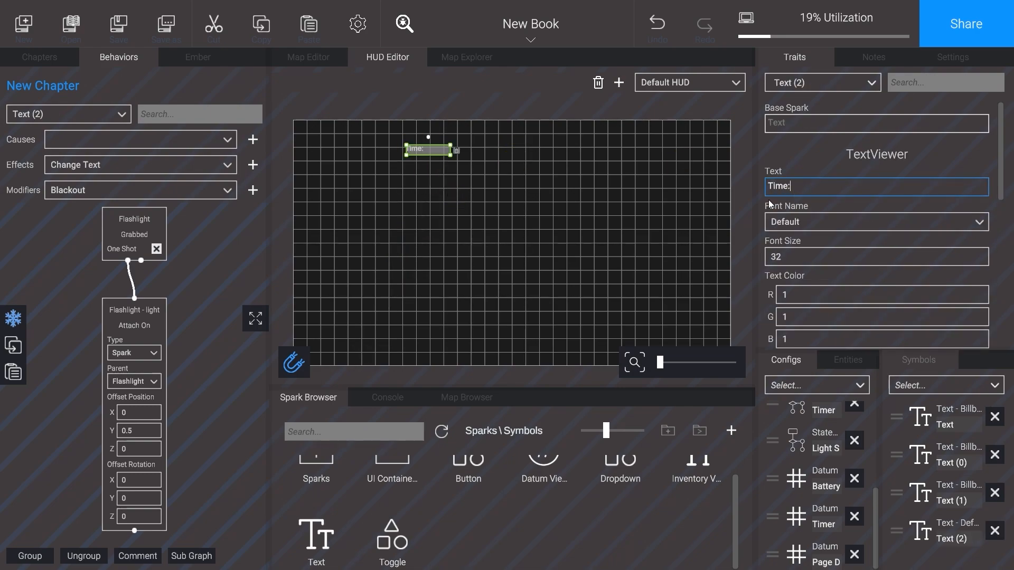
# Step: Add a Datum Viewer symbol beside the Time: text on the Default HUD
pyautogui.scroll(1, 562, 483)
pyautogui.moveTo(560, 480); pyautogui.dragTo(503, 161)
pyautogui.click(477, 151)
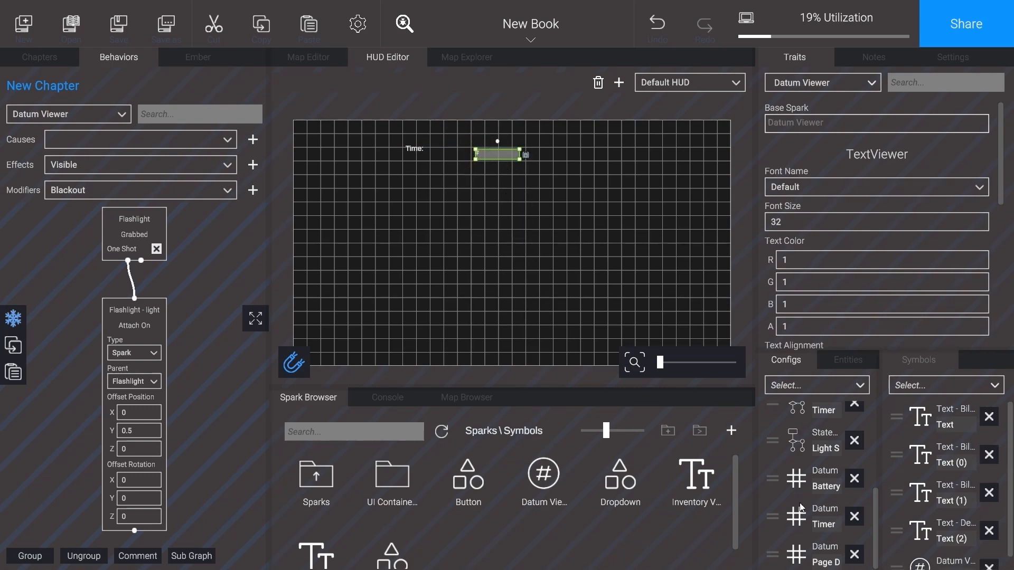
# Step: Add the Timer Datum's Updated cause and an Add Value effect with value 1 to the behaviors
pyautogui.click(797, 522)
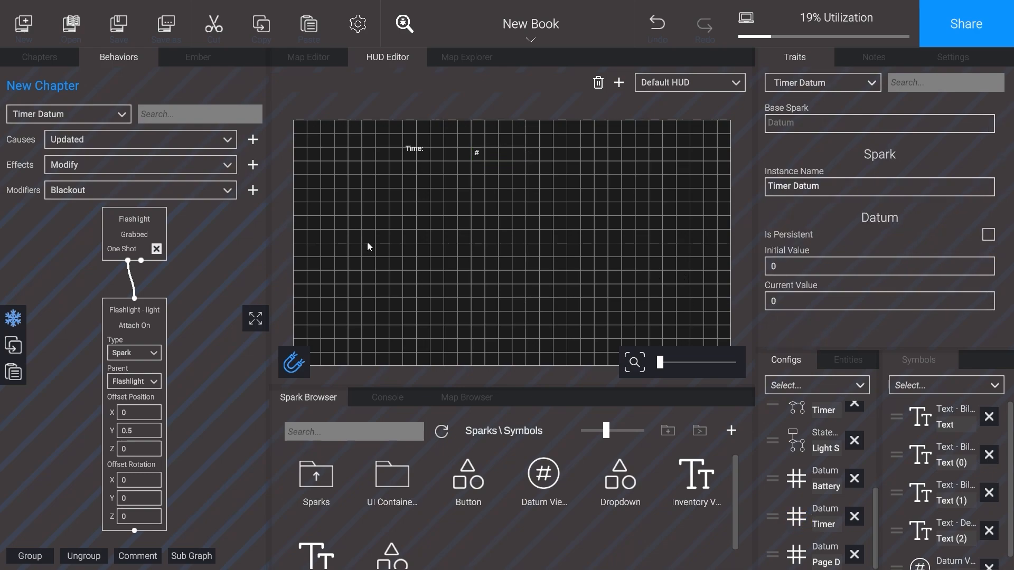
pyautogui.click(252, 138)
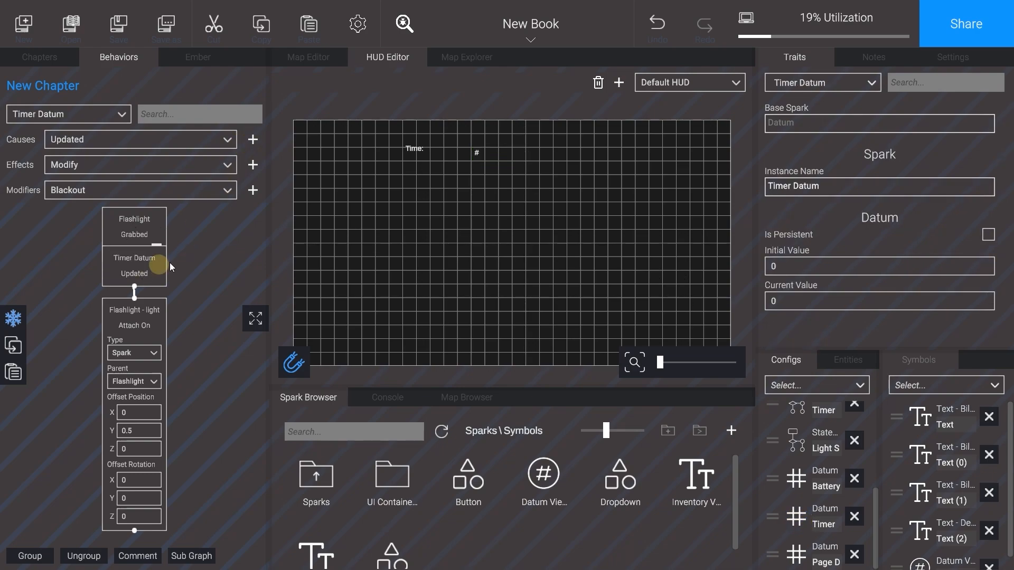
pyautogui.click(247, 226)
pyautogui.click(174, 164)
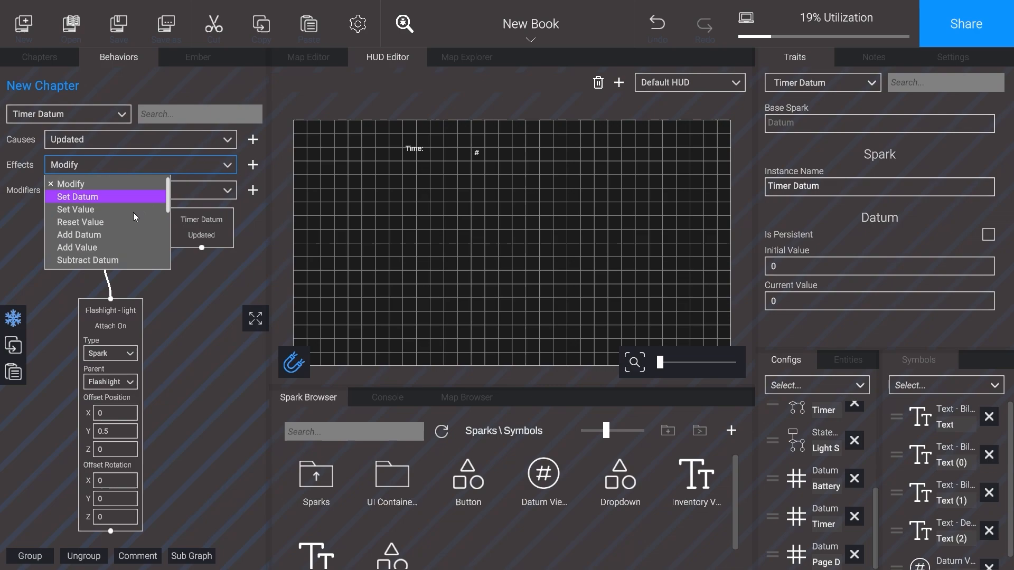
pyautogui.click(110, 248)
pyautogui.click(253, 164)
pyautogui.click(272, 353)
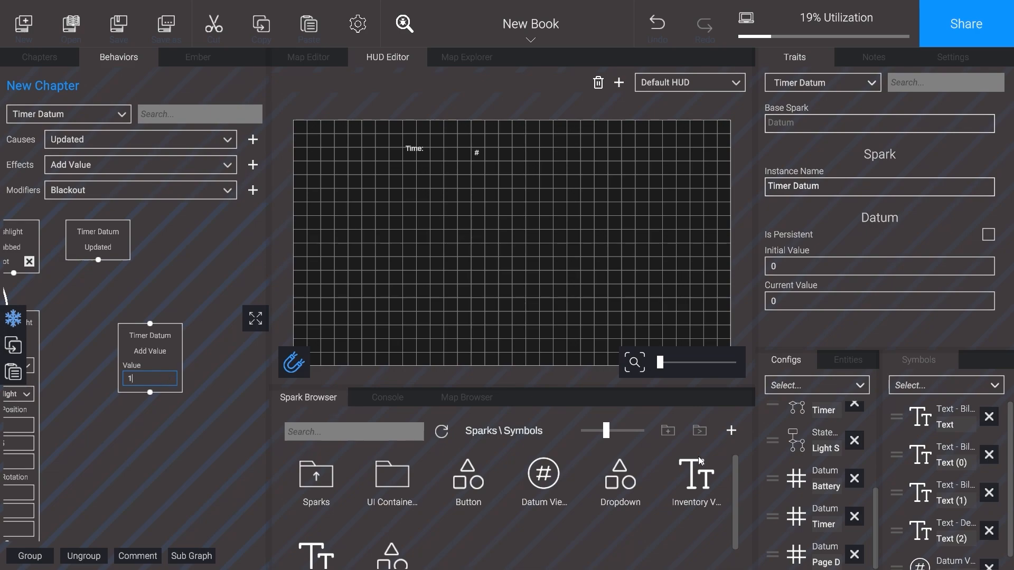
# Step: Add the Datum Viewer's Update effect, trigger it from Timer Datum Updated, and move the Add Value block aside
pyautogui.click(478, 157)
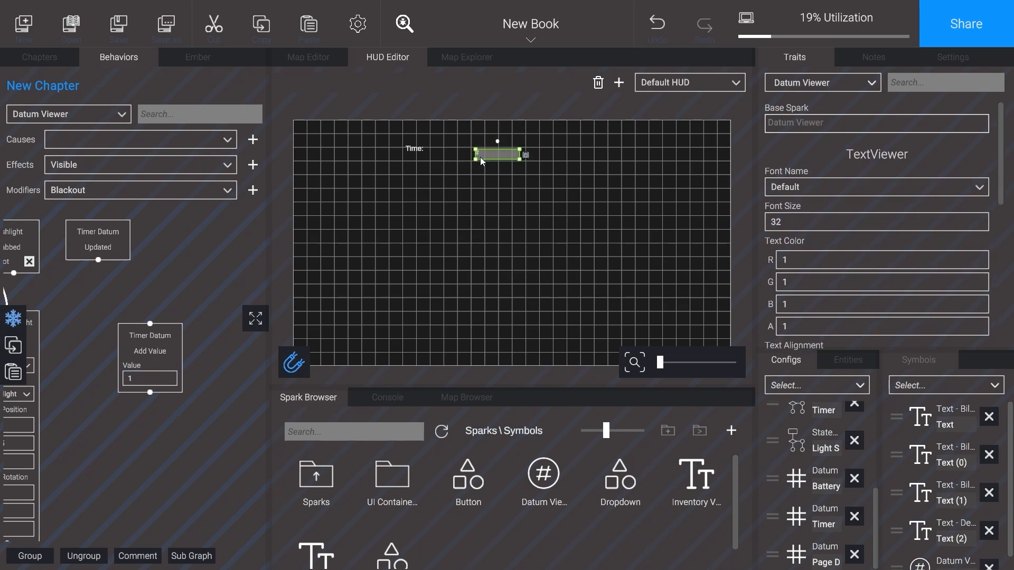
pyautogui.click(208, 164)
pyautogui.click(125, 219)
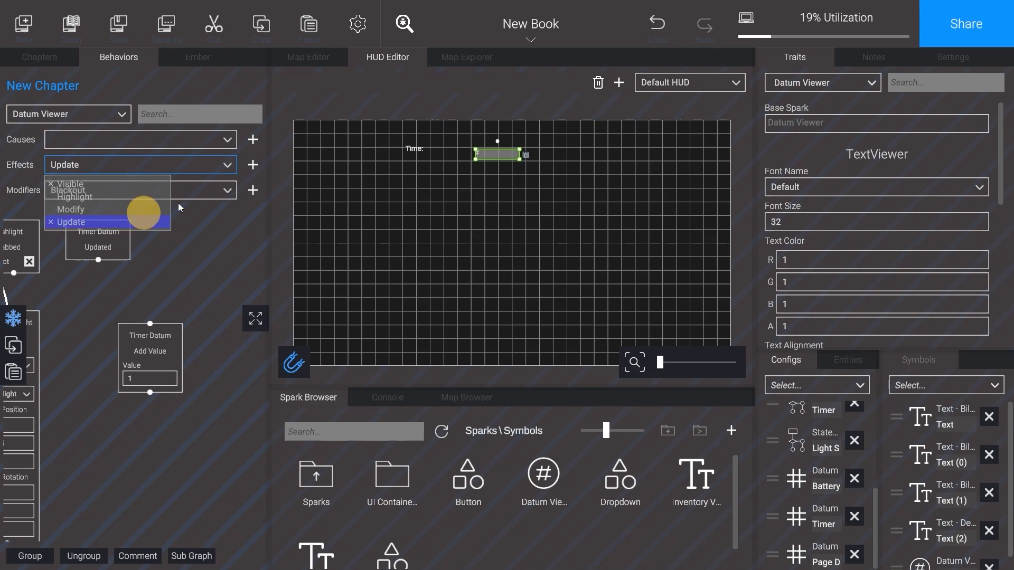
pyautogui.click(252, 165)
pyautogui.click(89, 345)
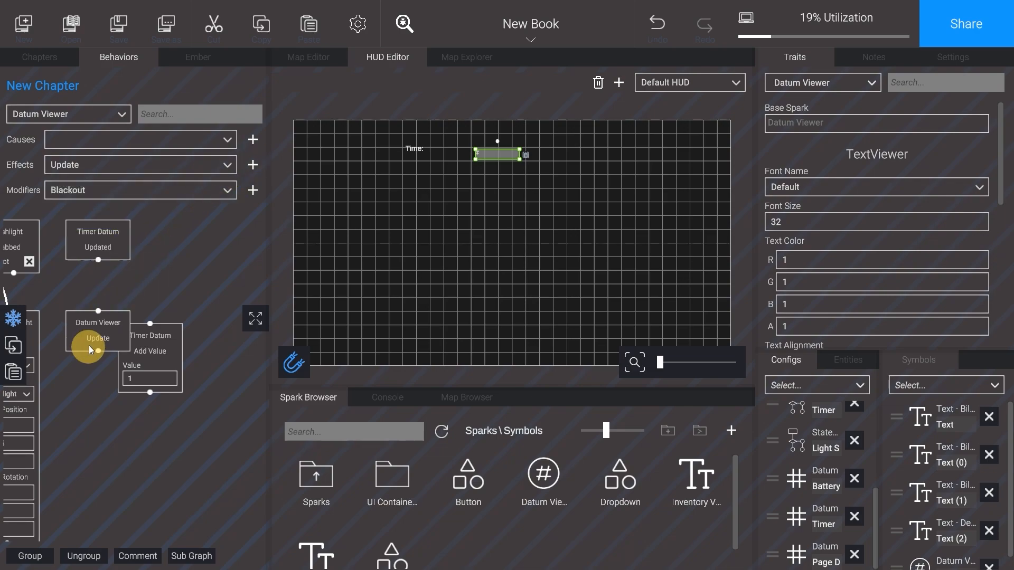
pyautogui.moveTo(98, 260); pyautogui.dragTo(98, 311)
pyautogui.moveTo(160, 347); pyautogui.dragTo(203, 339)
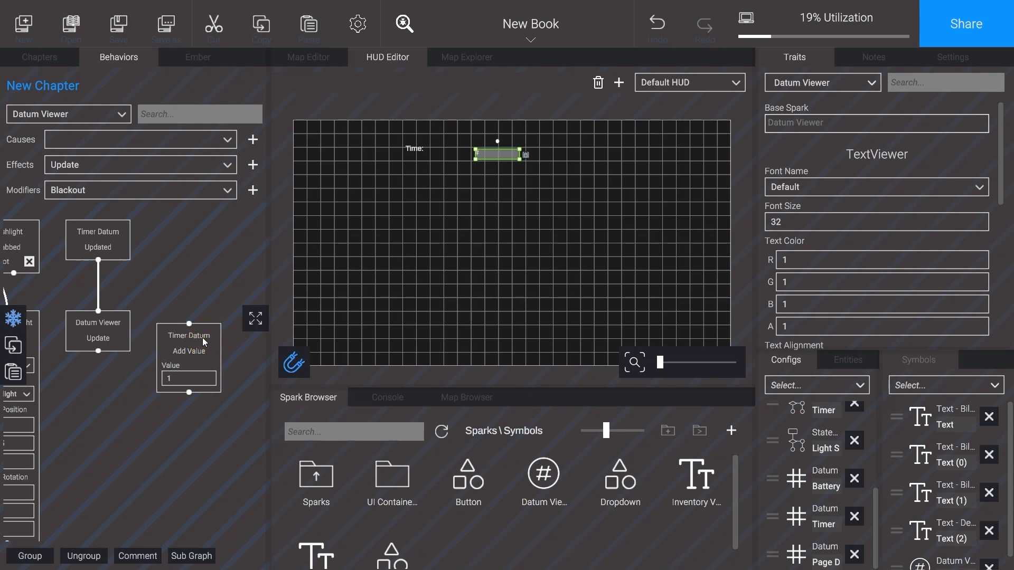
# Step: Add Timer State's Go to State and If State is effects and arrange them apart from the Add Value block
pyautogui.scroll(1, 778, 480)
pyautogui.click(796, 448)
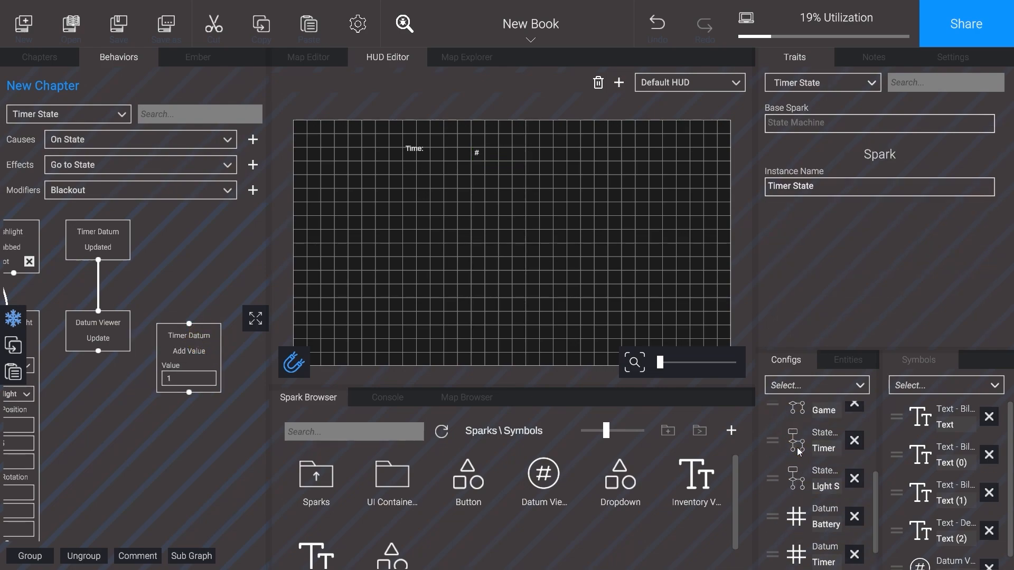
pyautogui.click(227, 165)
pyautogui.click(105, 181)
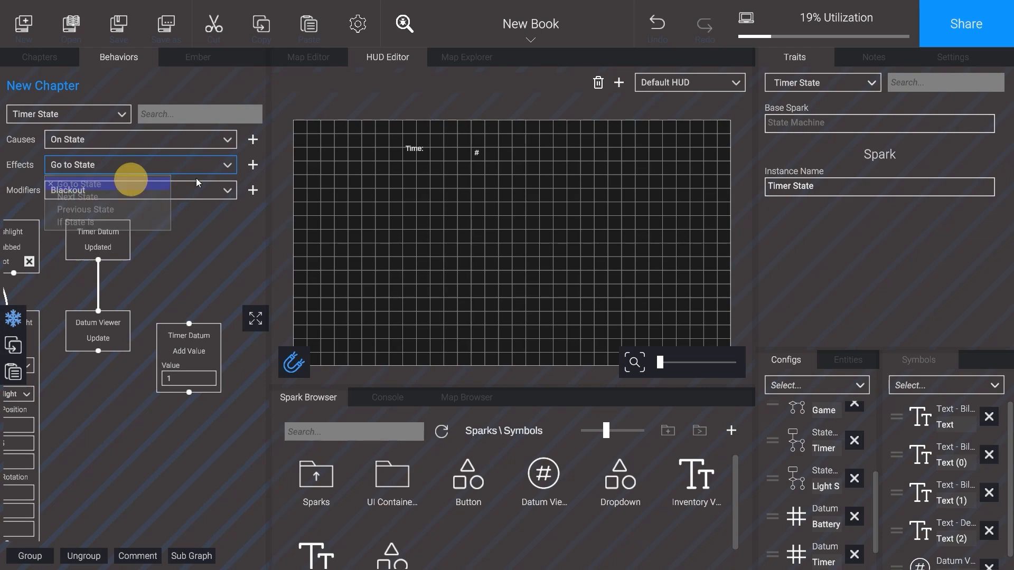
pyautogui.moveTo(227, 212); pyautogui.dragTo(203, 265)
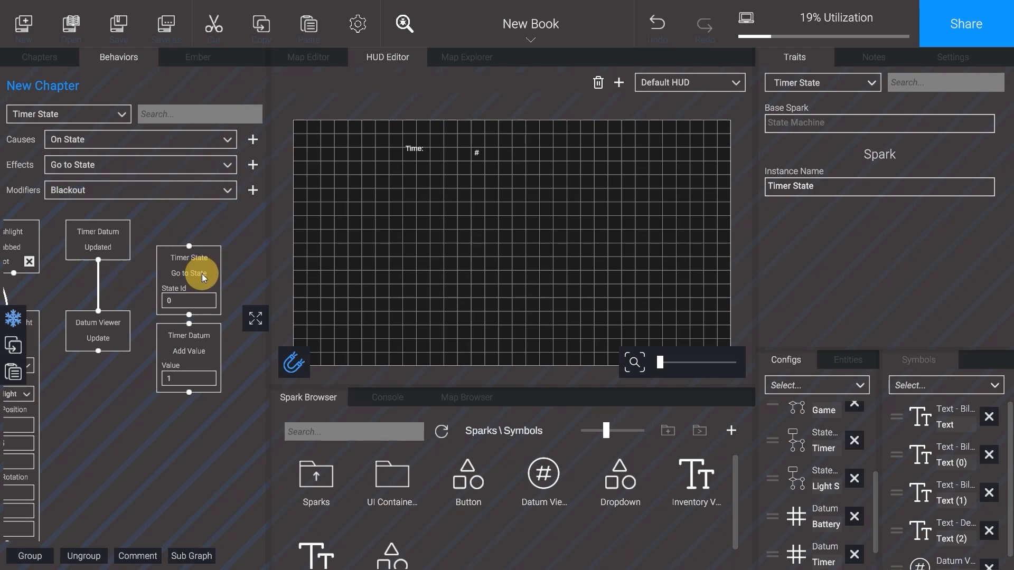
pyautogui.click(175, 167)
pyautogui.click(76, 222)
pyautogui.click(253, 165)
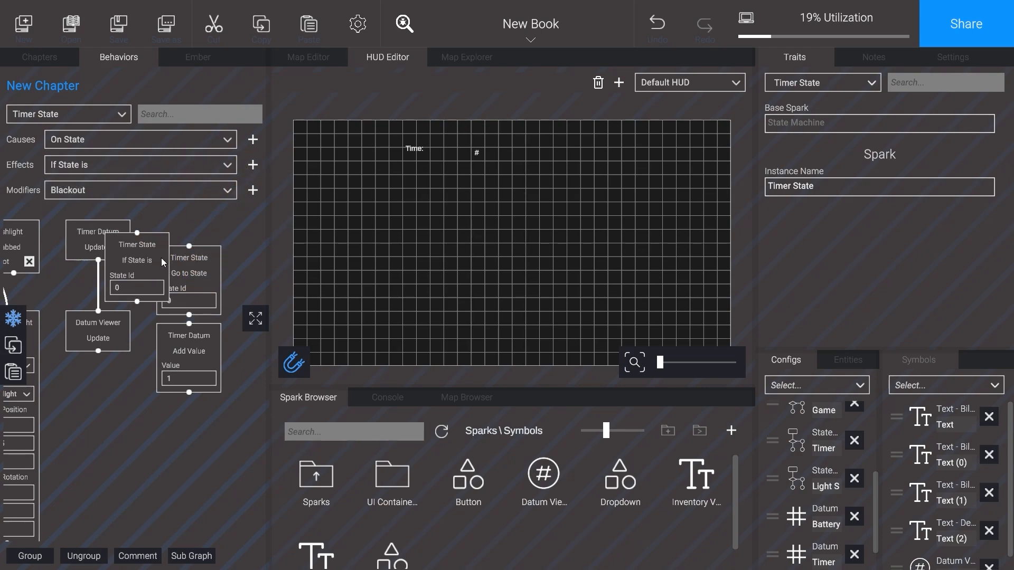
pyautogui.moveTo(135, 307); pyautogui.dragTo(110, 443)
pyautogui.moveTo(191, 359); pyautogui.dragTo(231, 410)
pyautogui.moveTo(119, 389); pyautogui.dragTo(197, 362)
pyautogui.moveTo(193, 343); pyautogui.dragTo(263, 300)
# Step: Add Timer State's On State cause and set State Id to 1 on the Go to State, If State is and On State blocks
pyautogui.click(253, 140)
pyautogui.click(87, 313)
pyautogui.write('1')
pyautogui.click(157, 313)
pyautogui.write('1')
pyautogui.click(210, 313)
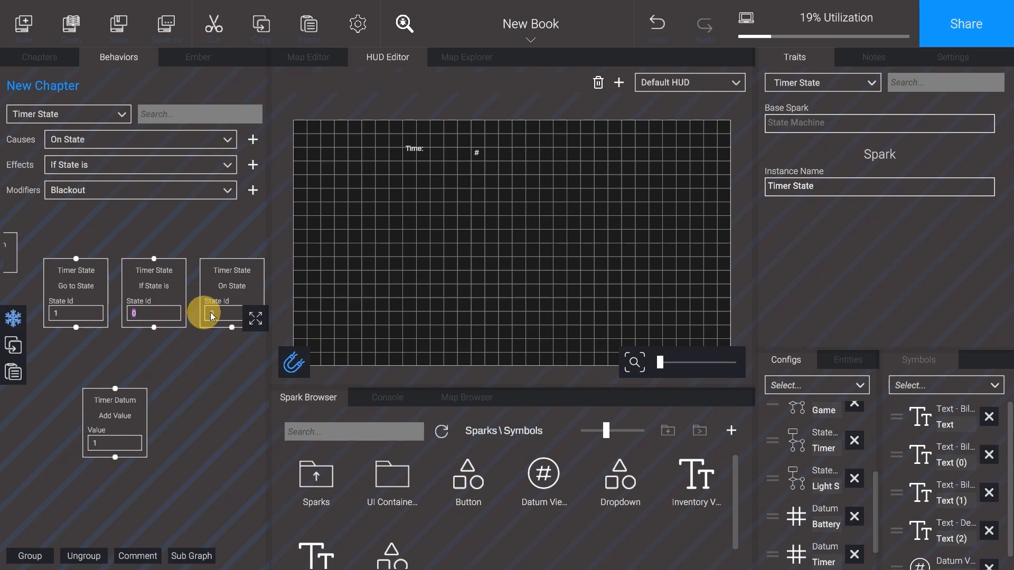
pyautogui.write('1')
pyautogui.click(218, 369)
pyautogui.moveTo(206, 364); pyautogui.dragTo(184, 362, button='middle')
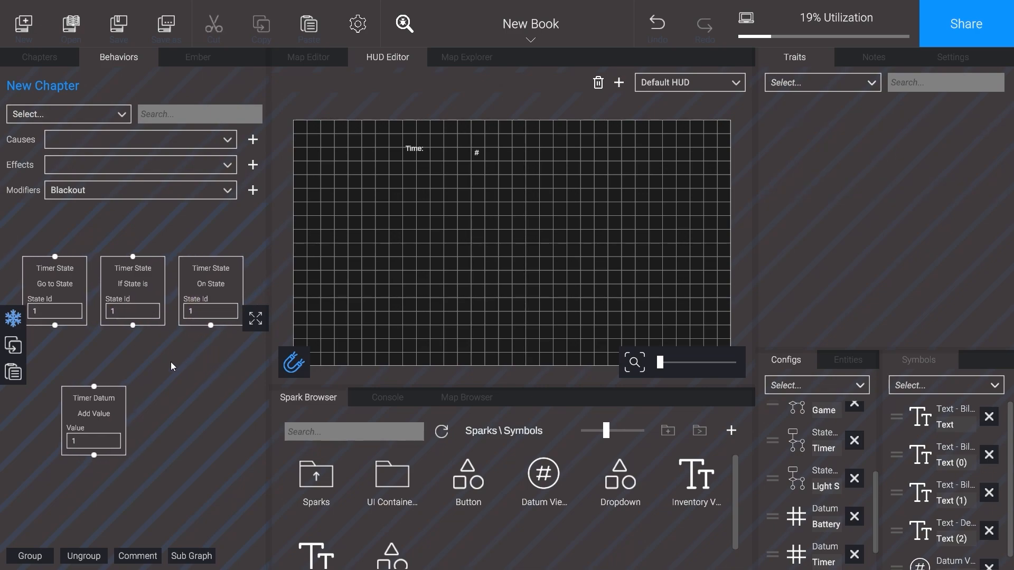
# Step: Stack and connect Timer State's On State block to If State is, and If State is to the Timer Datum's Add Value
pyautogui.moveTo(147, 321); pyautogui.dragTo(211, 383)
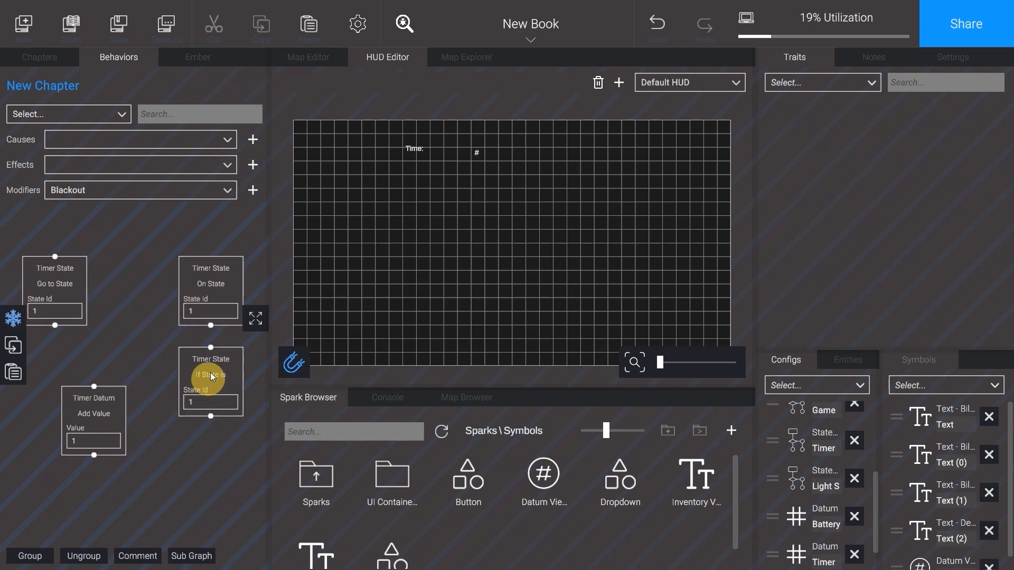
pyautogui.moveTo(119, 419); pyautogui.dragTo(221, 459)
pyautogui.moveTo(101, 407); pyautogui.dragTo(44, 395, button='middle')
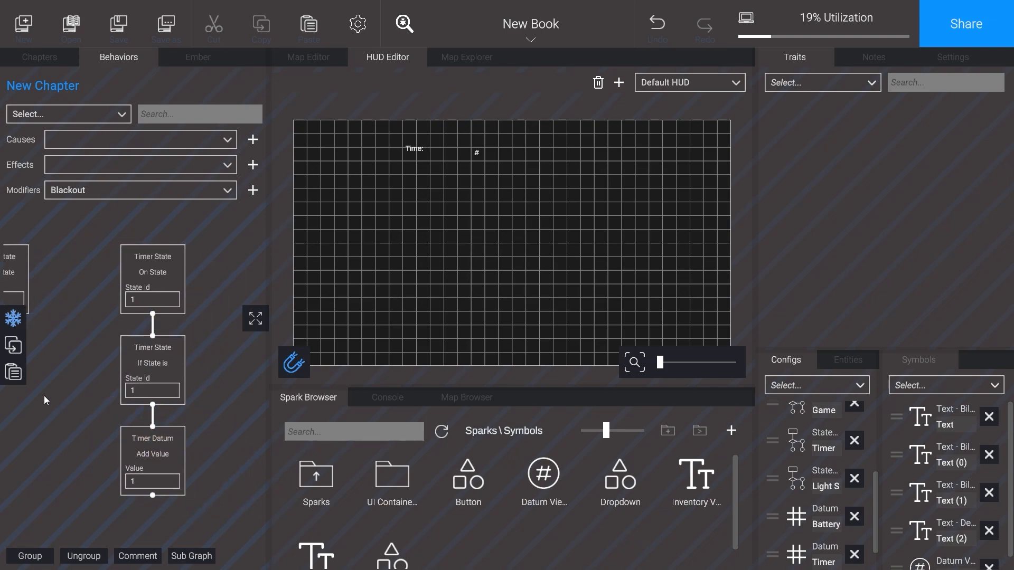
# Step: Add a 1-second Delay modifier after Add Value and loop it back to the If State is block
pyautogui.moveTo(43, 395); pyautogui.dragTo(17, 382, button='middle')
pyautogui.moveTo(141, 270); pyautogui.dragTo(216, 453)
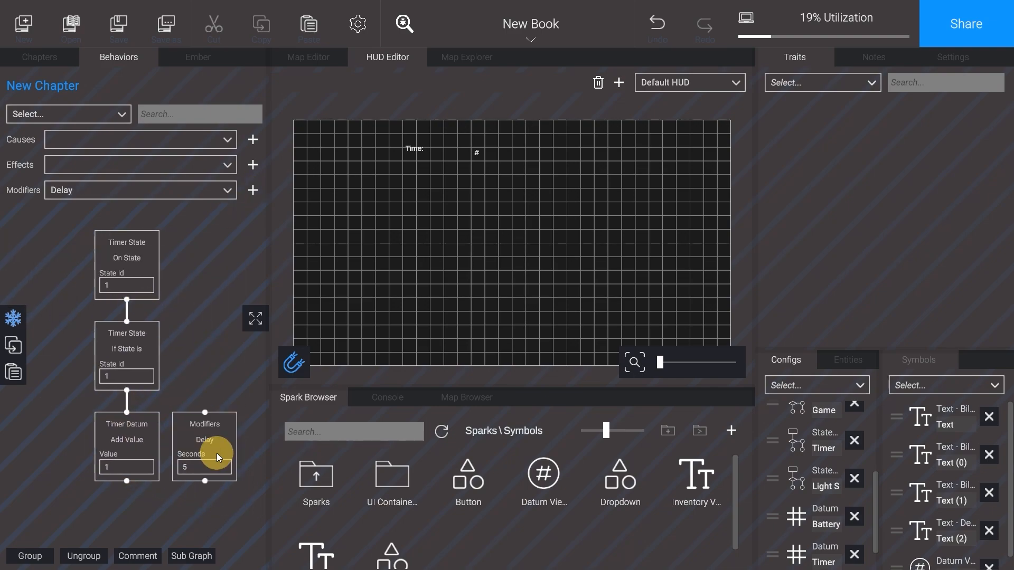
pyautogui.click(208, 466)
pyautogui.write('1')
pyautogui.click(130, 323)
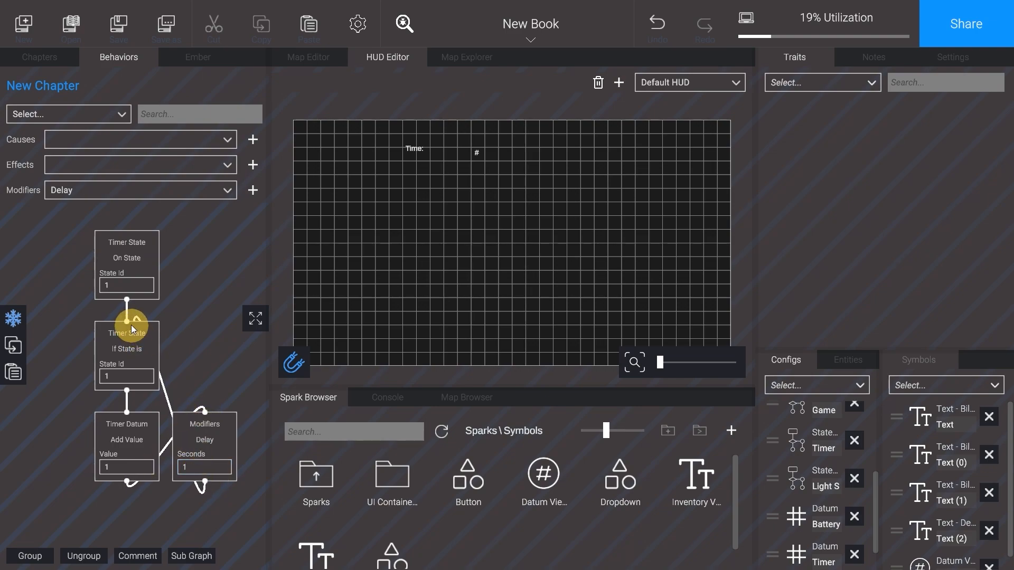
# Step: Place Timer State's Go to State block next to the flashlight's Attach On block and trigger it from Flashlight Grabbed
pyautogui.scroll(-2, 55, 391)
pyautogui.moveTo(10, 370); pyautogui.dragTo(190, 378, button='middle')
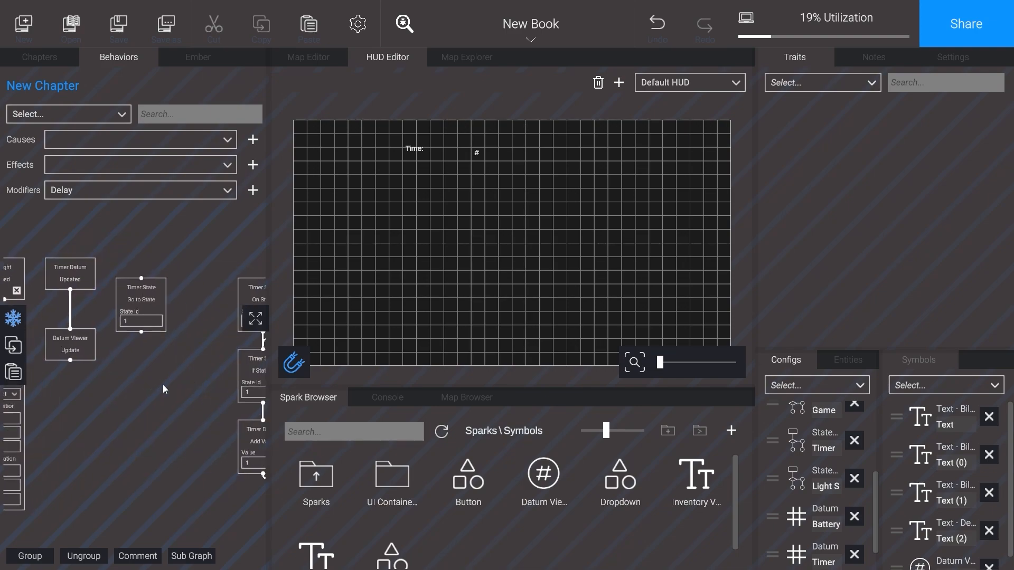
pyautogui.moveTo(187, 308); pyautogui.dragTo(140, 398)
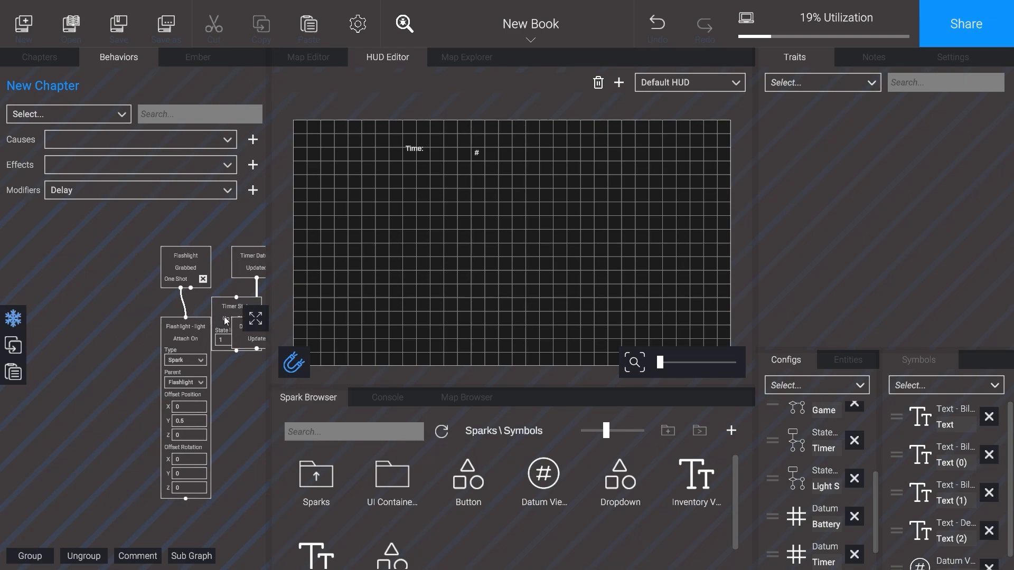
pyautogui.moveTo(211, 320); pyautogui.dragTo(112, 340)
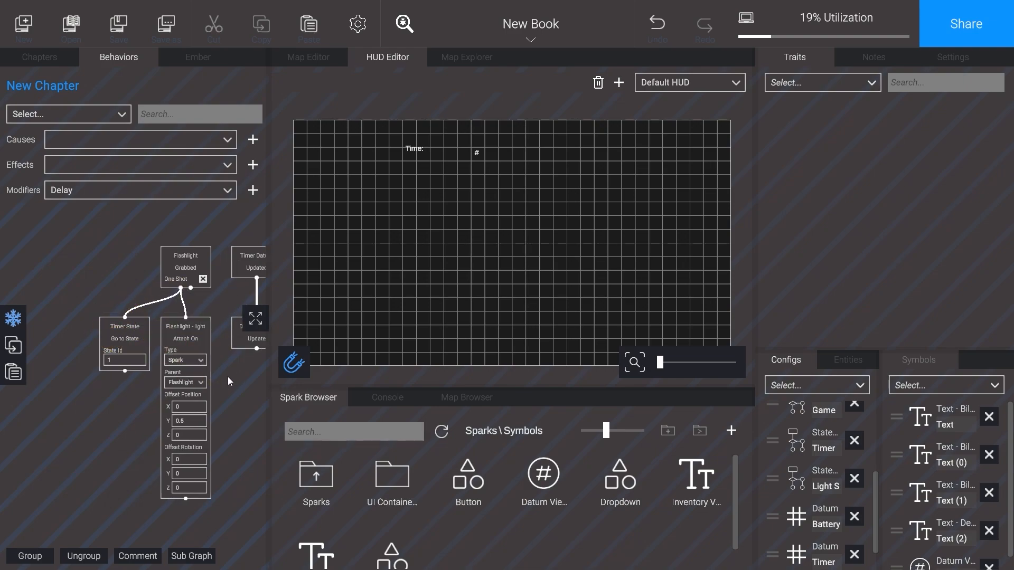
pyautogui.moveTo(227, 376); pyautogui.dragTo(60, 383)
pyautogui.moveTo(123, 374); pyautogui.dragTo(27, 373)
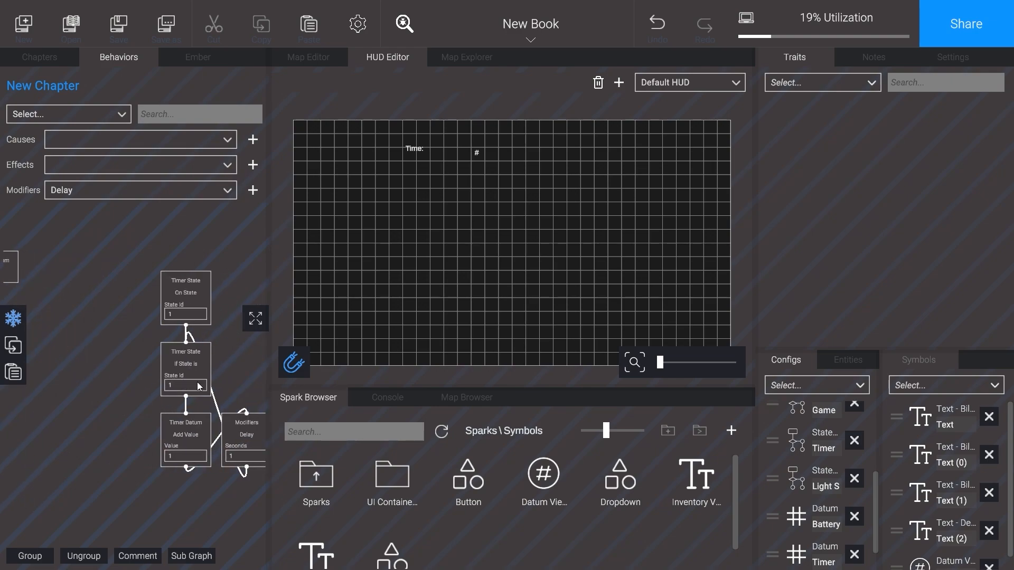
pyautogui.moveTo(140, 376); pyautogui.dragTo(174, 375)
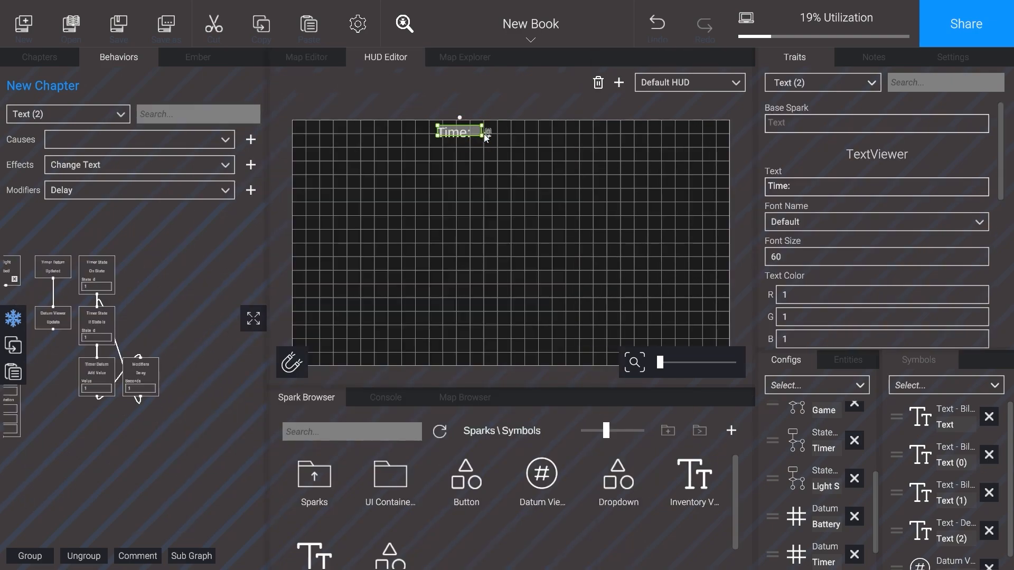
# Step: Place the "Time:" label and its # Datum Viewer side by side at the top centre of the HUD
pyautogui.click(497, 133)
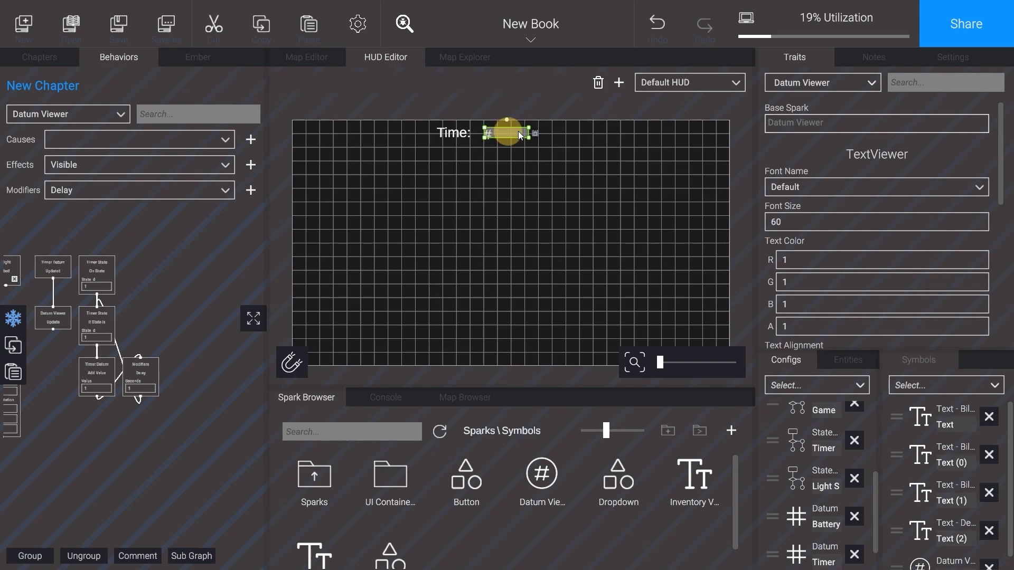
pyautogui.click(458, 135)
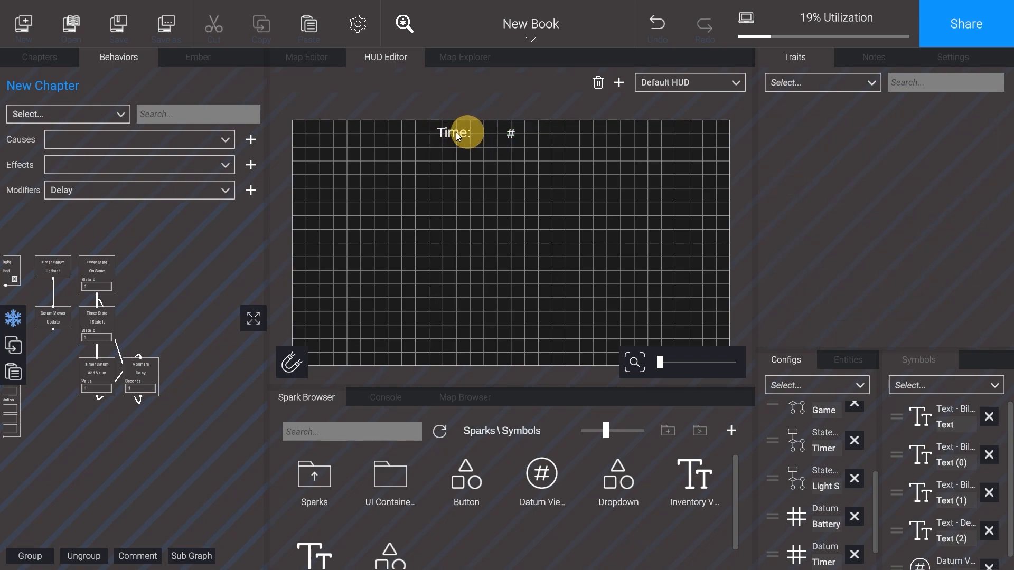
pyautogui.click(458, 135)
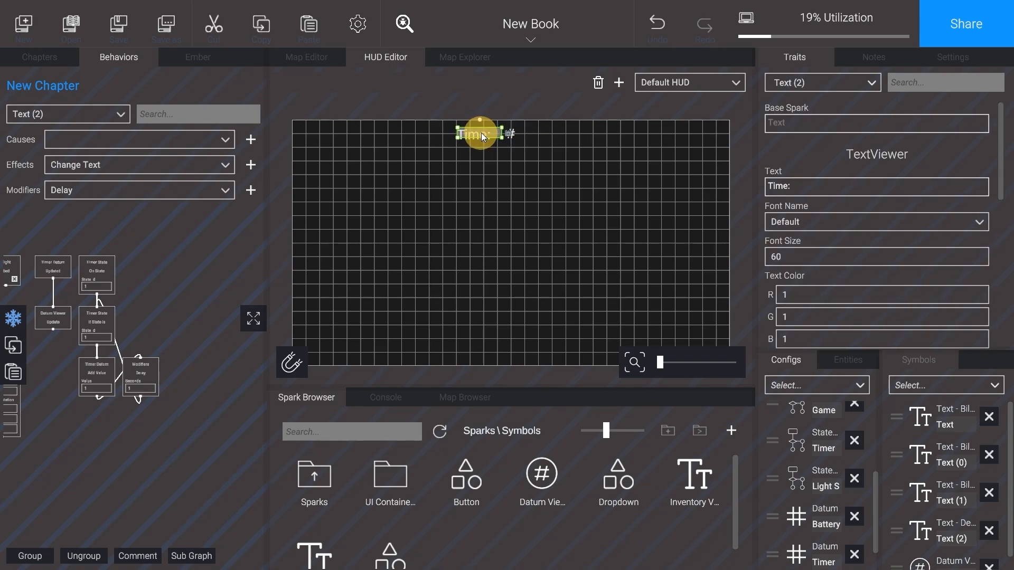
pyautogui.click(475, 192)
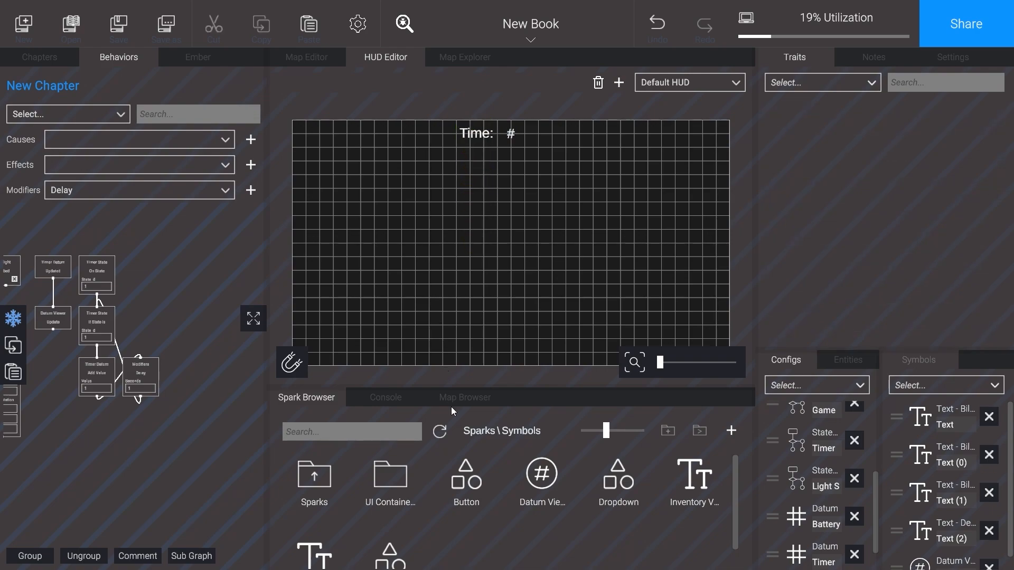
# Step: Add an Inventory spark from the Config folder to the chapter's configs
pyautogui.click(471, 430)
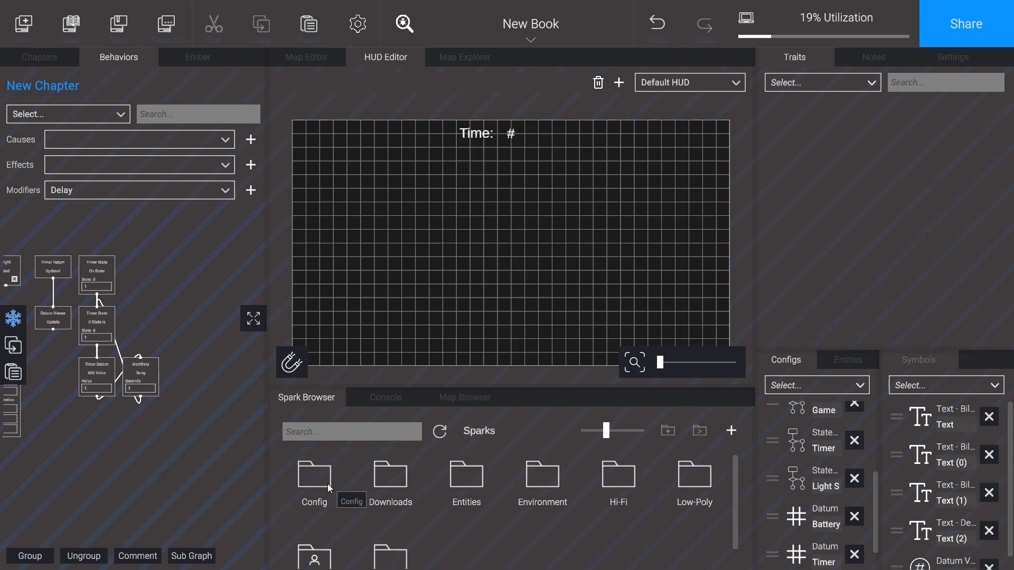
pyautogui.doubleClick(314, 478)
pyautogui.scroll(-2, 653, 499)
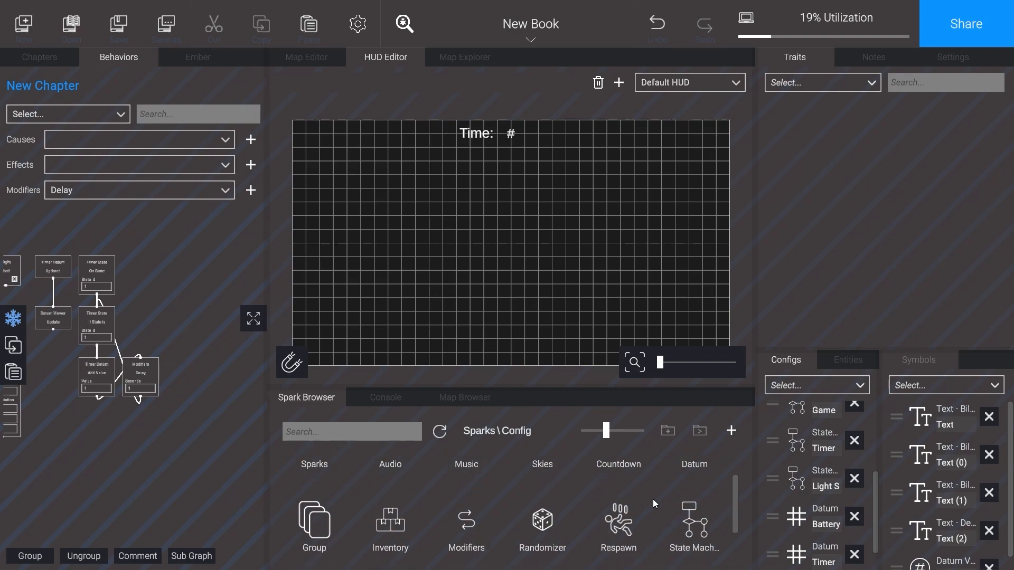
pyautogui.moveTo(424, 508); pyautogui.dragTo(850, 537)
pyautogui.moveTo(778, 534); pyautogui.dragTo(775, 533)
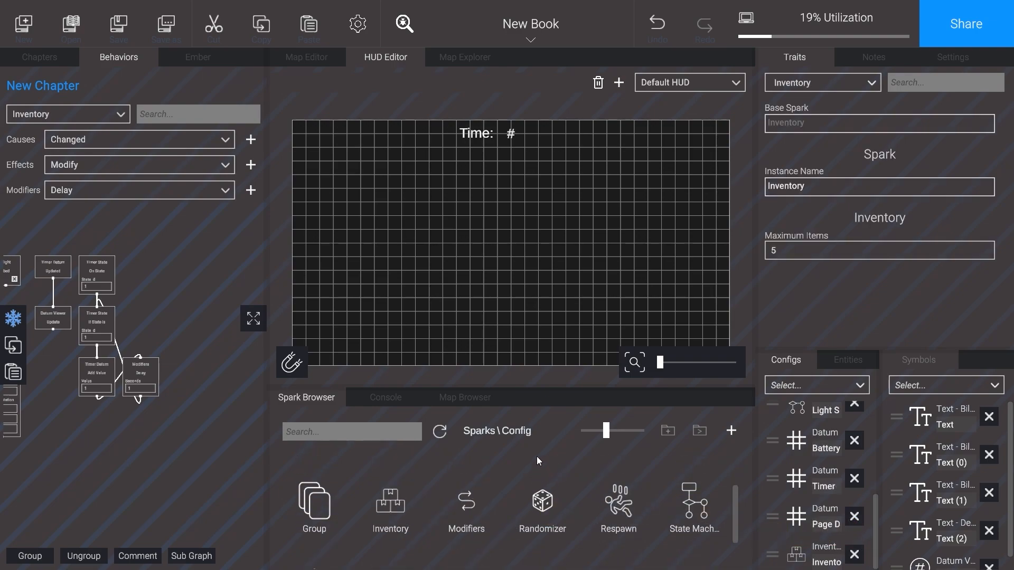
# Step: Place an Inventory Viewer from the Symbols folder near the left edge of the HUD grid
pyautogui.scroll(2, 471, 494)
pyautogui.click(477, 430)
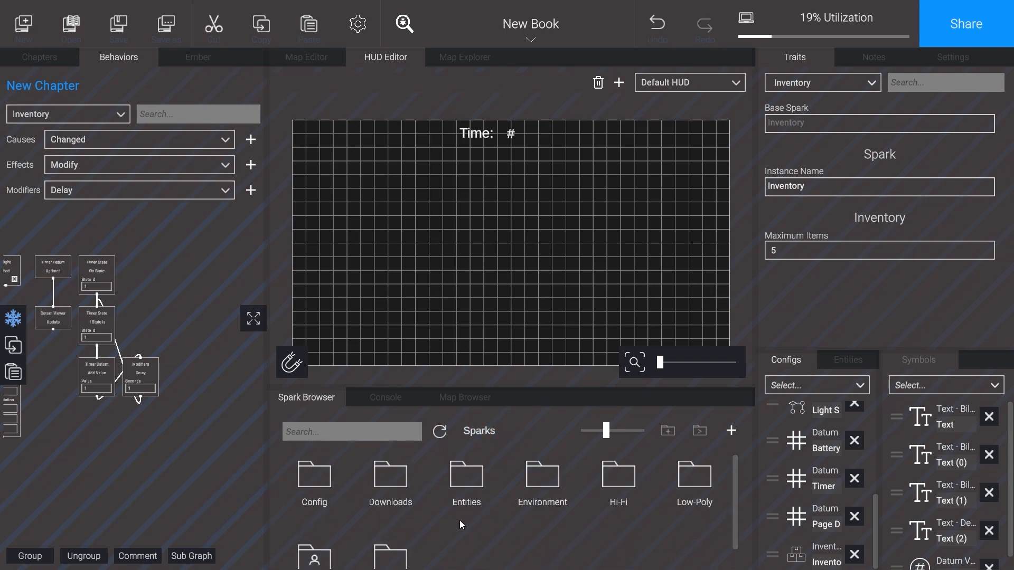
pyautogui.scroll(-1, 459, 521)
pyautogui.doubleClick(391, 534)
pyautogui.scroll(-1, 530, 525)
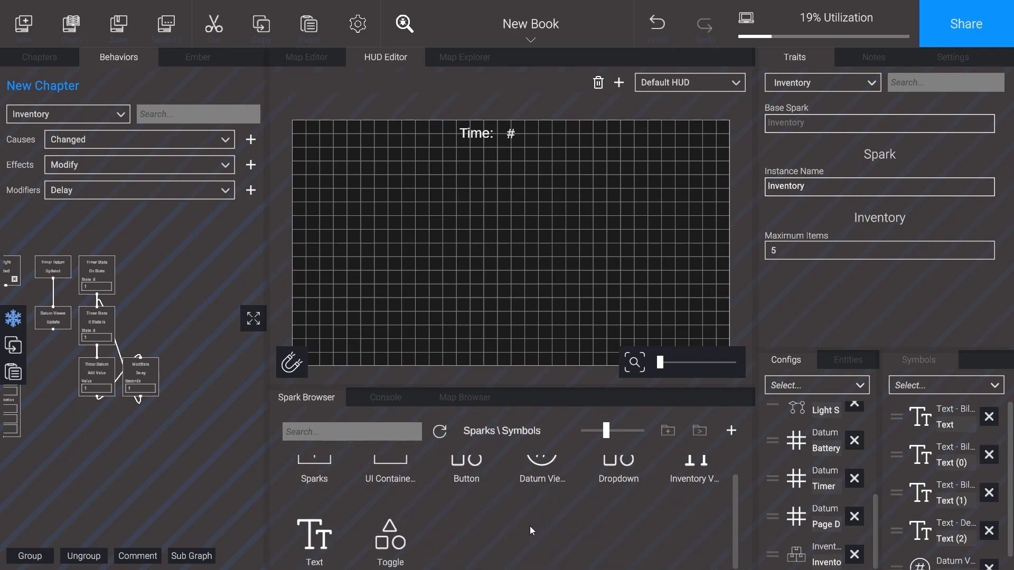
pyautogui.moveTo(692, 478); pyautogui.dragTo(339, 279)
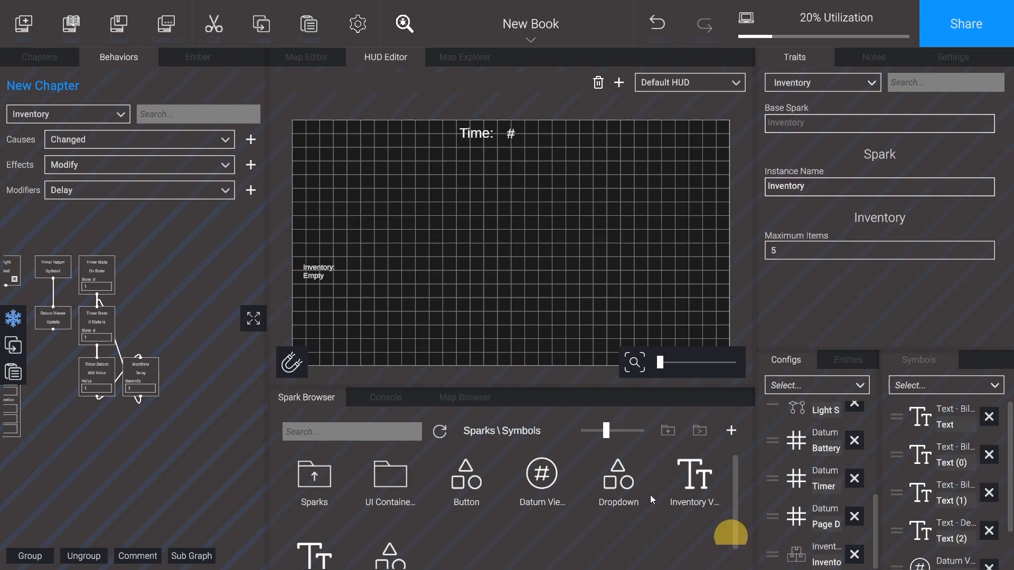
# Step: Add Inventory's Changed cause and Add effect, place Add beside Timer State's Go to State, and trigger it from Flashlight Grabbed
pyautogui.click(130, 170)
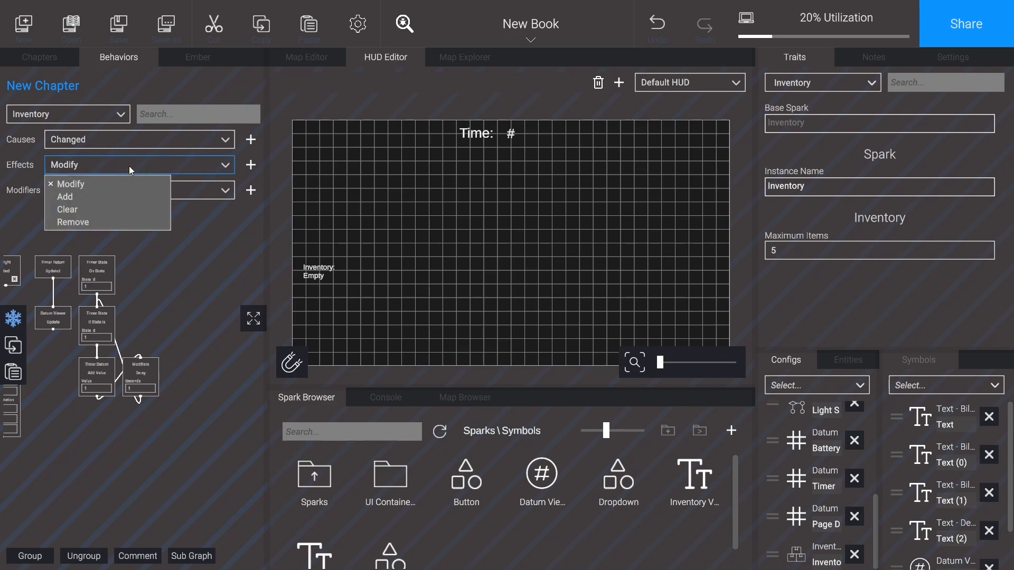
pyautogui.click(106, 195)
pyautogui.moveTo(250, 165); pyautogui.dragTo(197, 302)
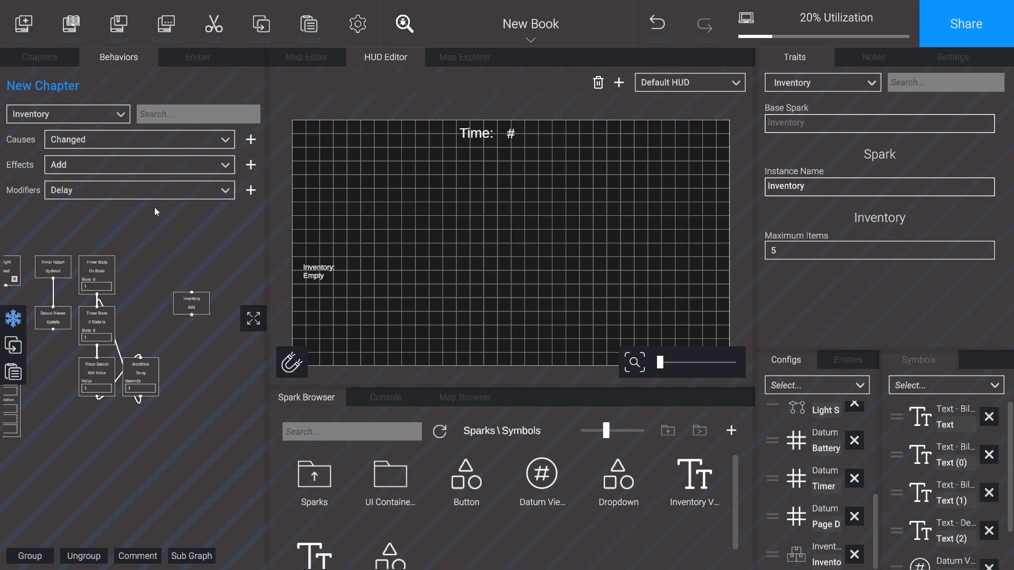
pyautogui.moveTo(207, 267); pyautogui.dragTo(207, 264)
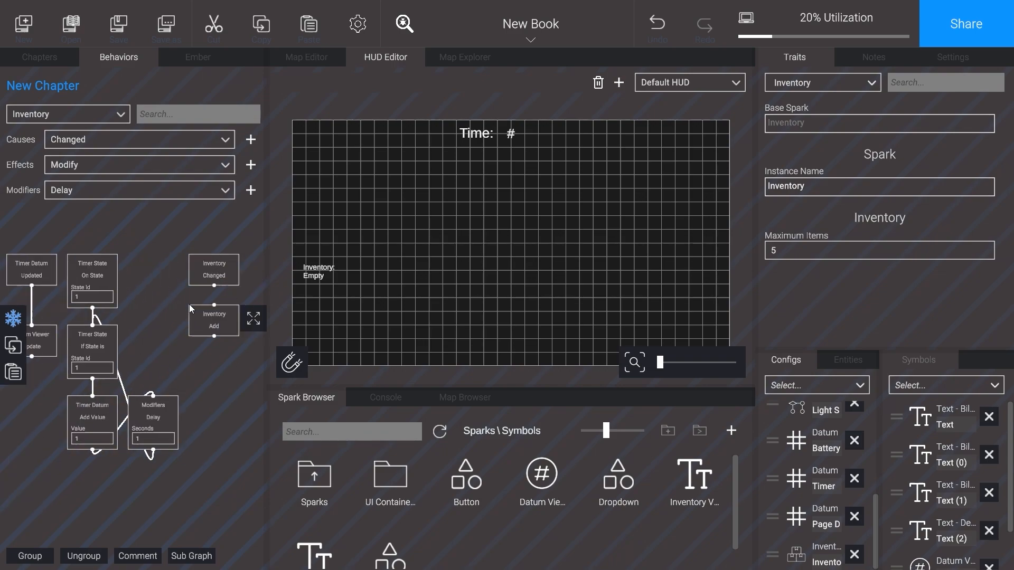
pyautogui.moveTo(209, 315); pyautogui.dragTo(127, 316)
pyautogui.moveTo(109, 321); pyautogui.dragTo(179, 311, button='middle')
pyautogui.scroll(-2, 178, 310)
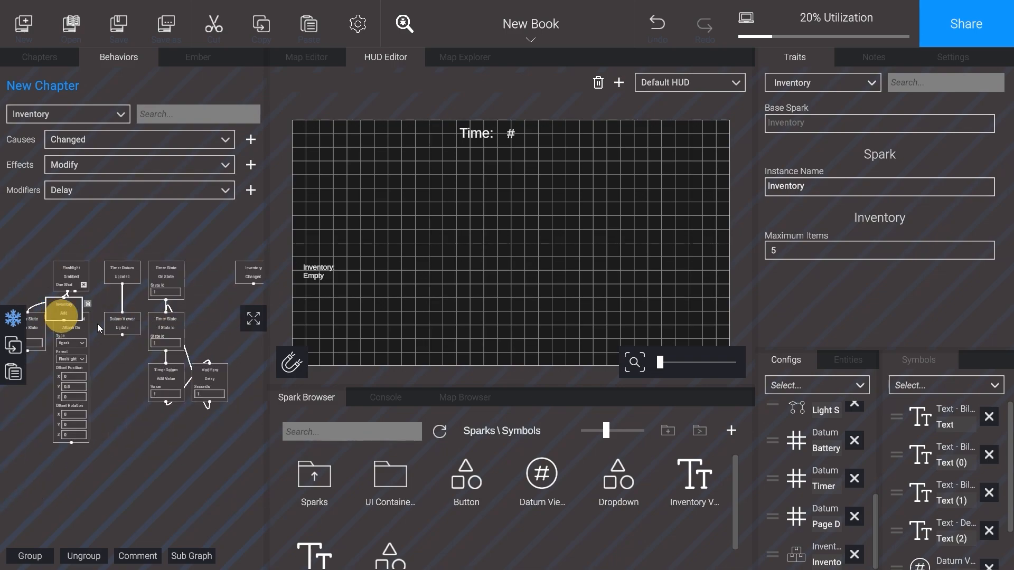
pyautogui.moveTo(98, 324); pyautogui.dragTo(169, 302, button='middle')
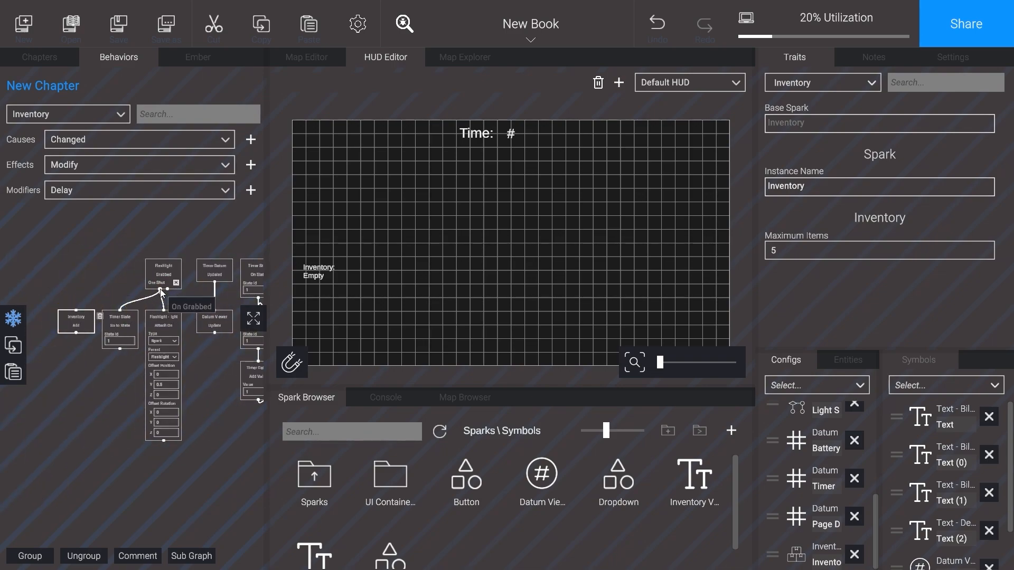
pyautogui.moveTo(160, 290); pyautogui.dragTo(76, 309)
# Step: Add the Inventory Viewer's Update effect below Inventory Changed and connect the two blocks
pyautogui.click(204, 299)
pyautogui.moveTo(204, 298); pyautogui.dragTo(82, 298, button='middle')
pyautogui.moveTo(240, 295); pyautogui.dragTo(158, 300, button='middle')
pyautogui.scroll(3, 151, 301)
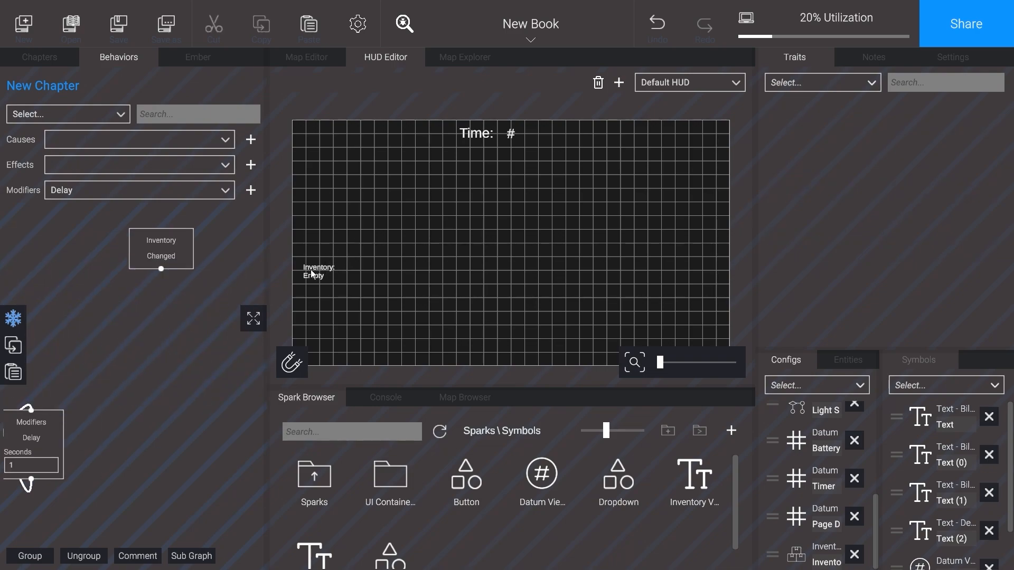
pyautogui.click(312, 273)
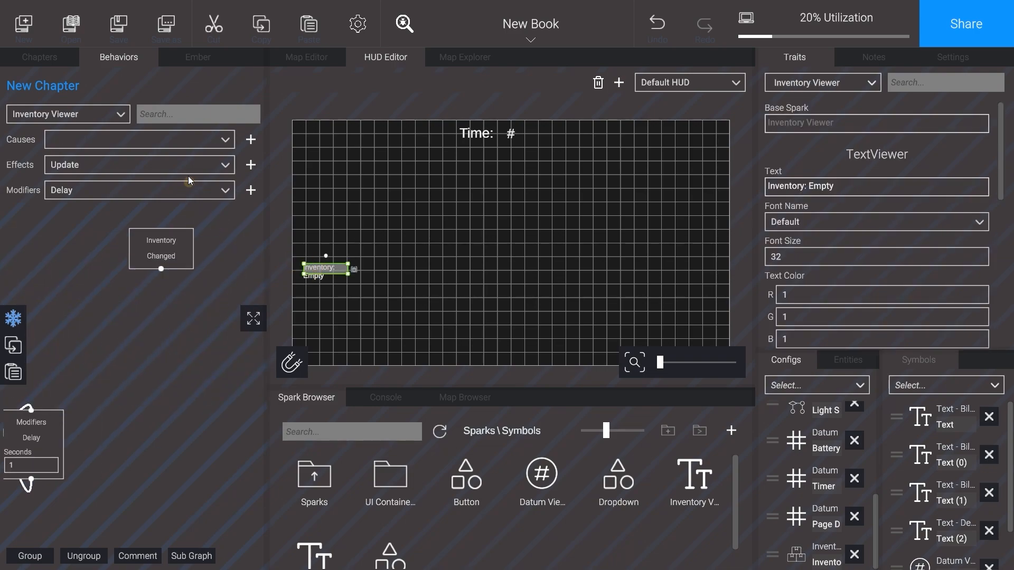
pyautogui.click(251, 165)
pyautogui.moveTo(162, 293); pyautogui.dragTo(162, 269)
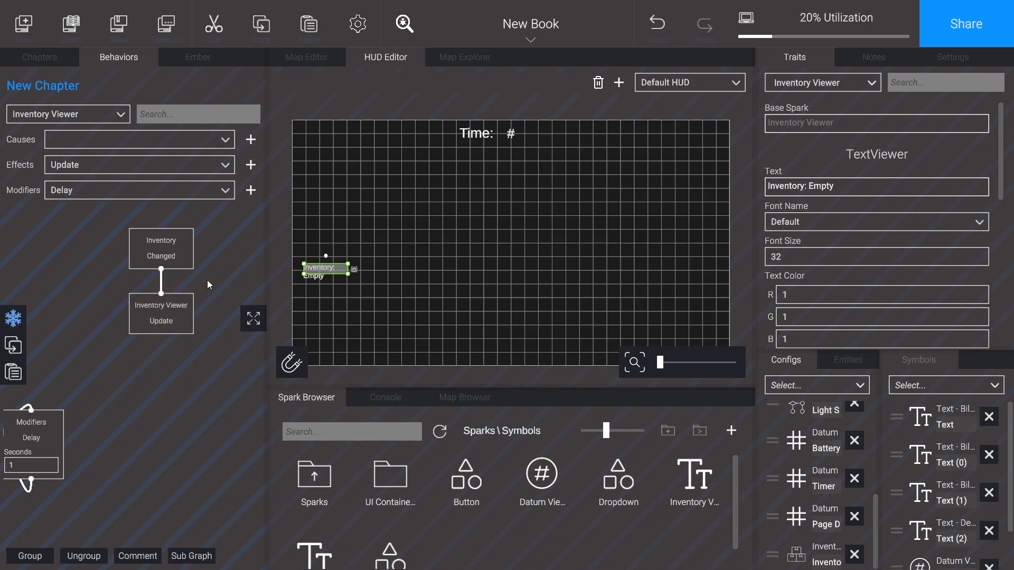
# Step: Play-test the scene by walking to the table and grabbing the flashlight to check the timer and inventory, and stop play mode
pyautogui.click(465, 57)
pyautogui.click(646, 363)
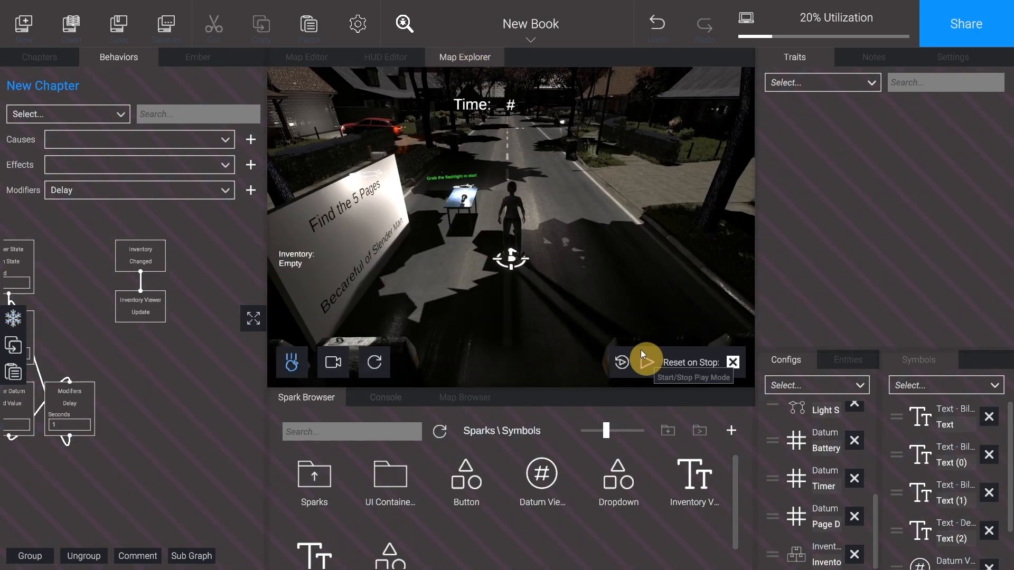
pyautogui.click(623, 244)
pyautogui.press('w')
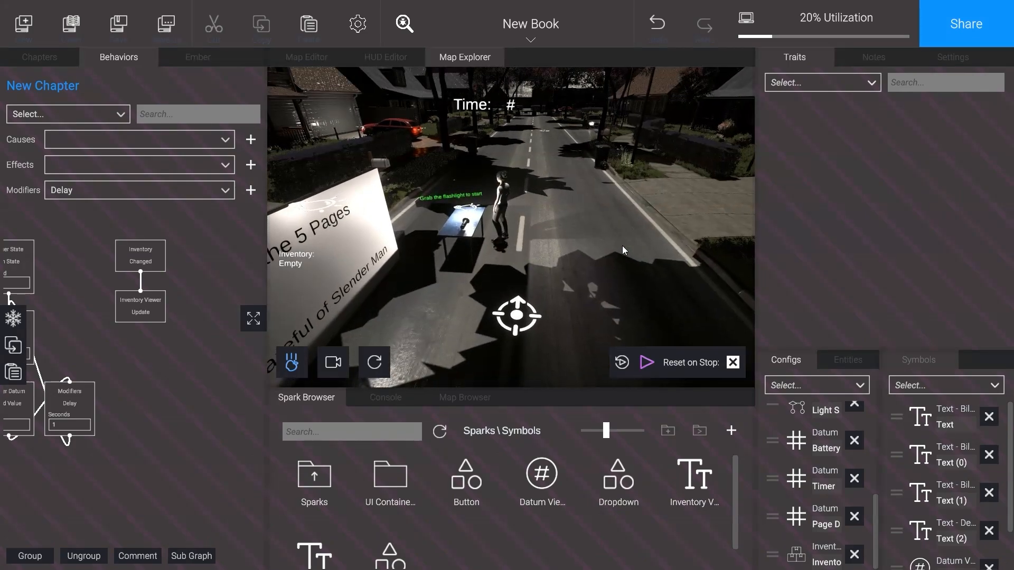
pyautogui.press('a')
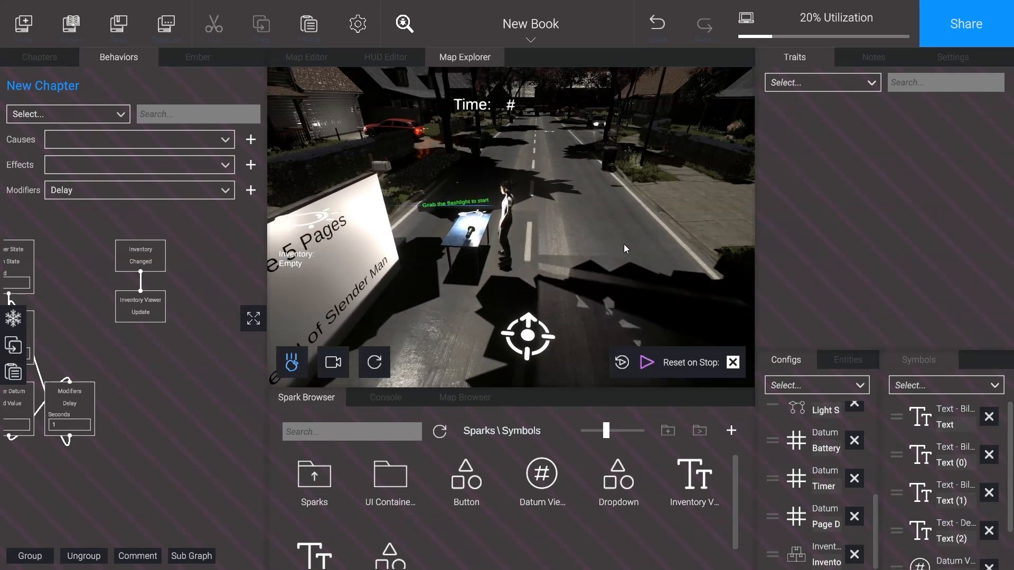
pyautogui.press('e')
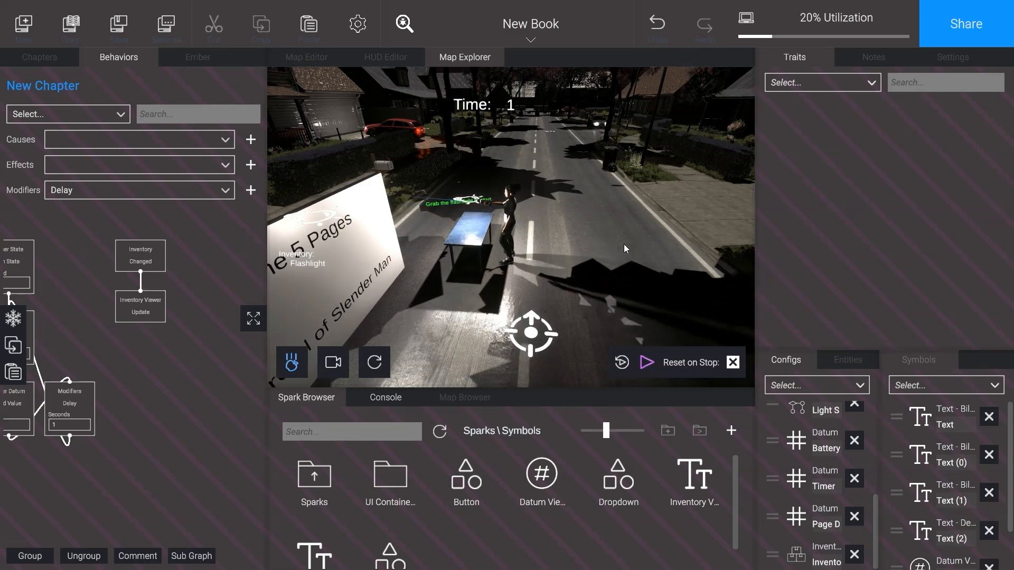
pyautogui.press('w')
pyautogui.press('d')
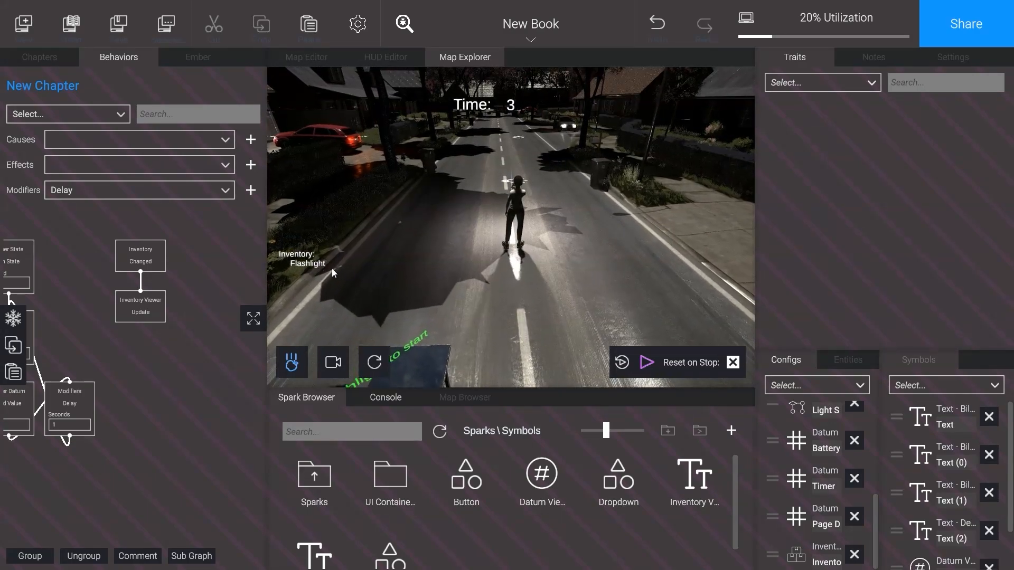
pyautogui.click(647, 362)
# Step: Add a "Flashlight Battery" label to the HUD's lower right with a Datum Viewer of font size 50 beneath it
pyautogui.click(386, 57)
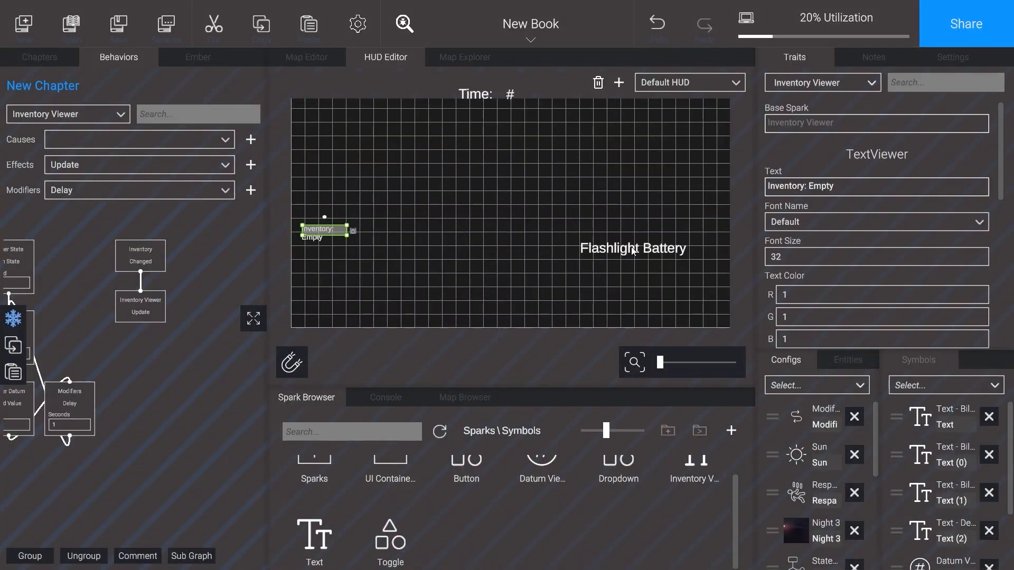
pyautogui.click(672, 240)
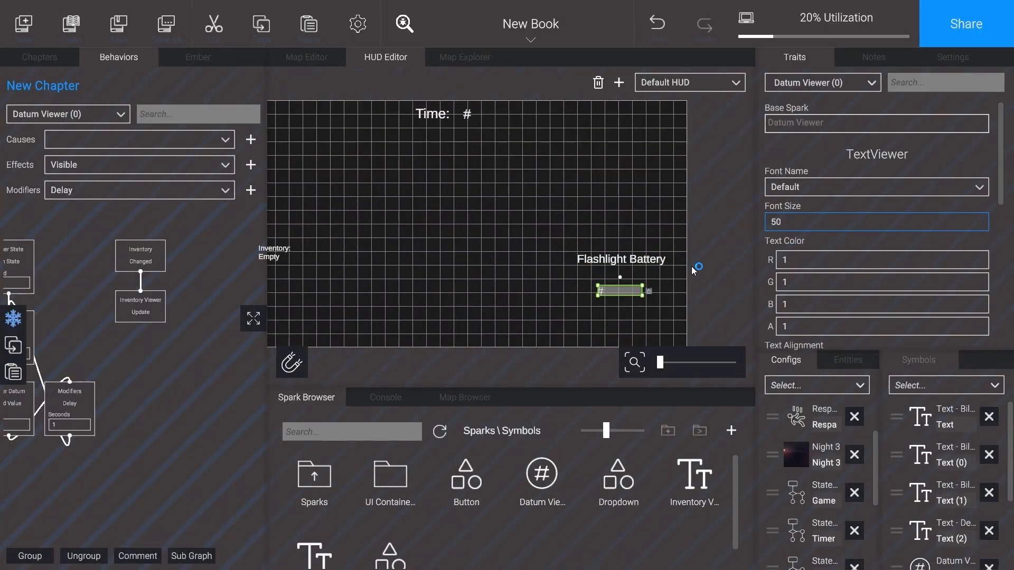
pyautogui.click(616, 289)
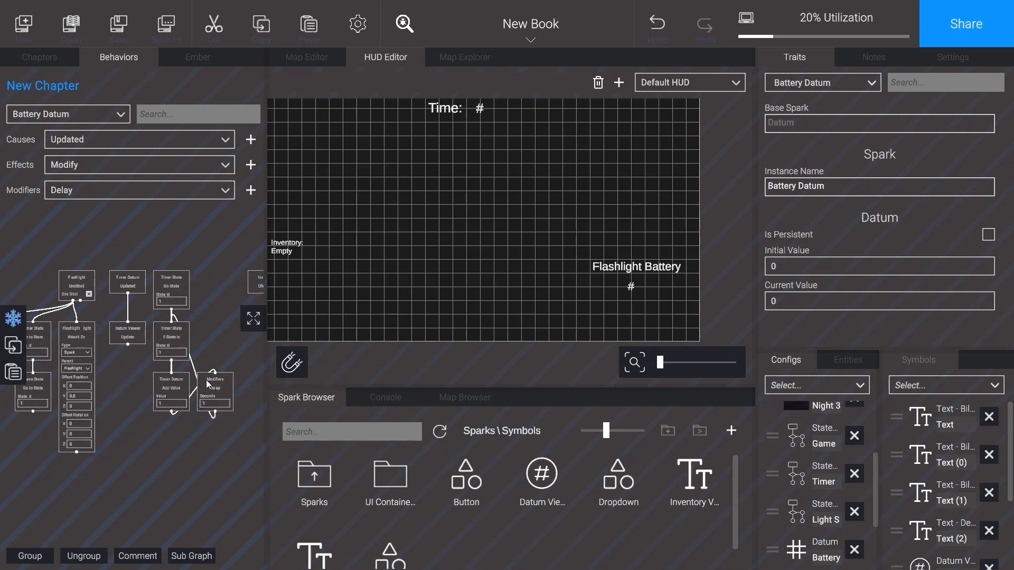
# Step: Add Battery Datum's Set Value effect below the flashlight's Inventory Add block and connect it to that block
pyautogui.click(192, 167)
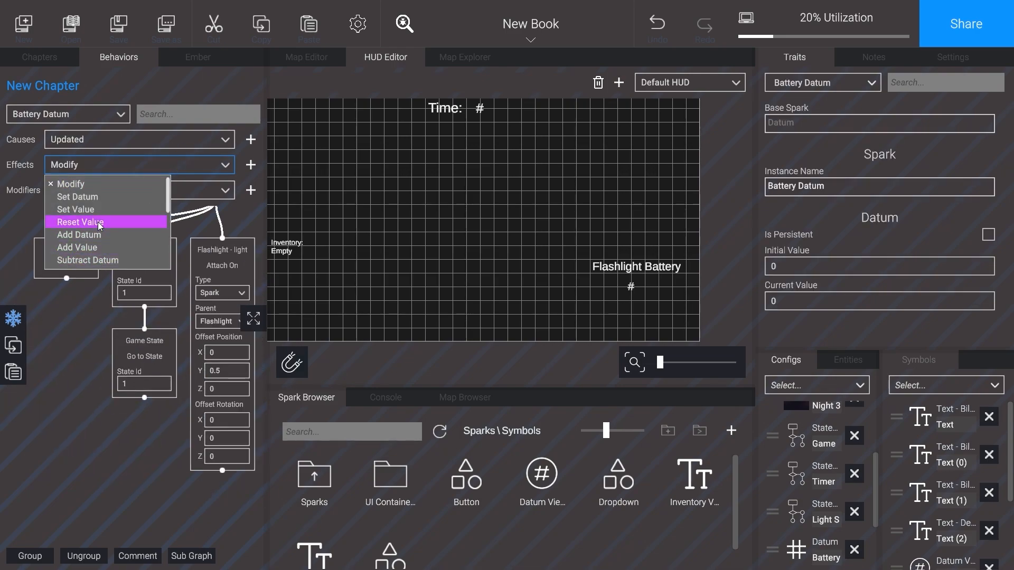
pyautogui.click(79, 209)
pyautogui.click(254, 167)
pyautogui.moveTo(114, 279); pyautogui.dragTo(50, 366)
pyautogui.moveTo(67, 279); pyautogui.dragTo(67, 326)
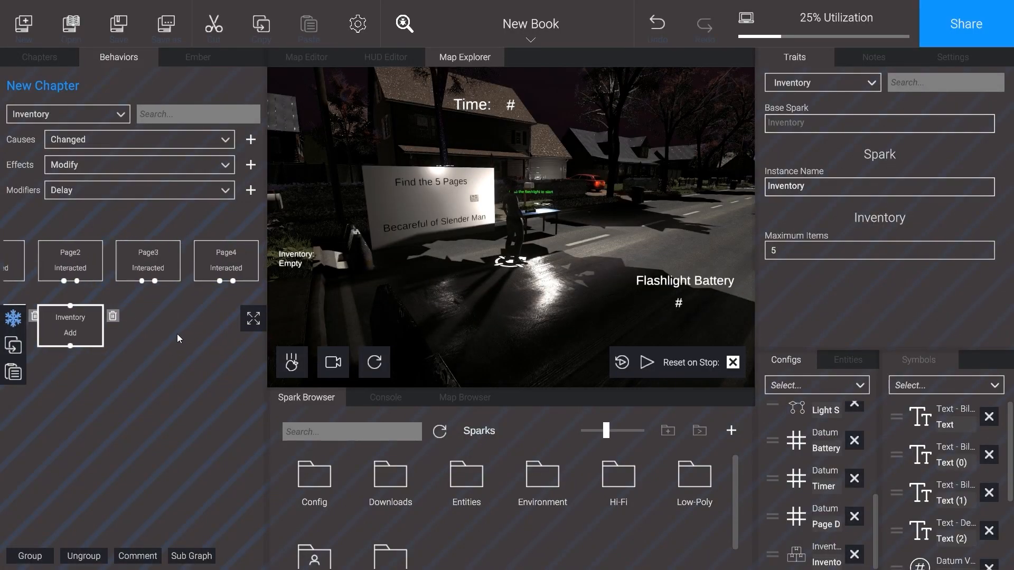
# Step: Paste copies of the Inventory Add block and line them up under the Page3, Page4 and Page5 Interacted blocks
pyautogui.hotkey('ctrl', 'v')
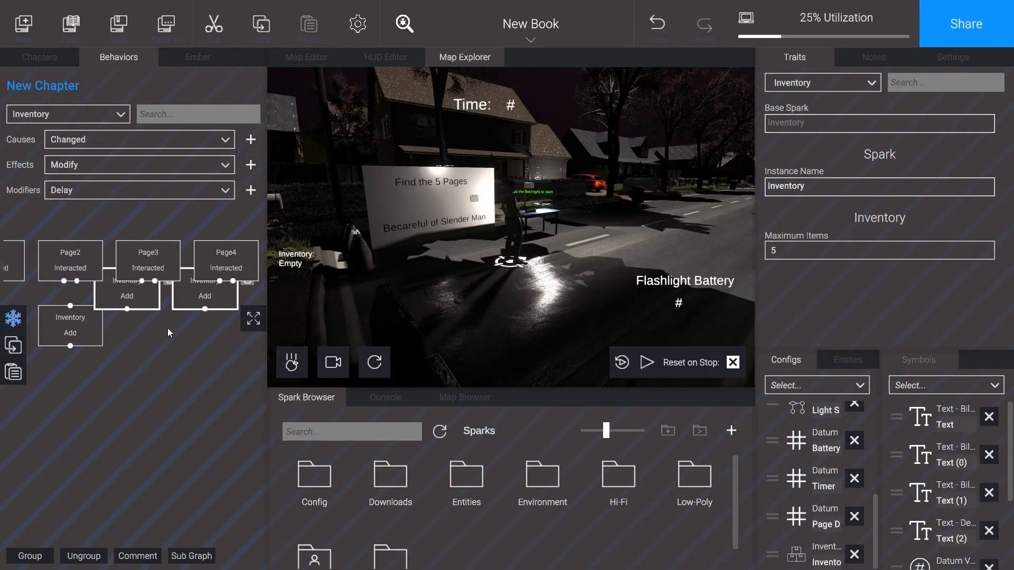
pyautogui.moveTo(151, 303); pyautogui.dragTo(153, 331)
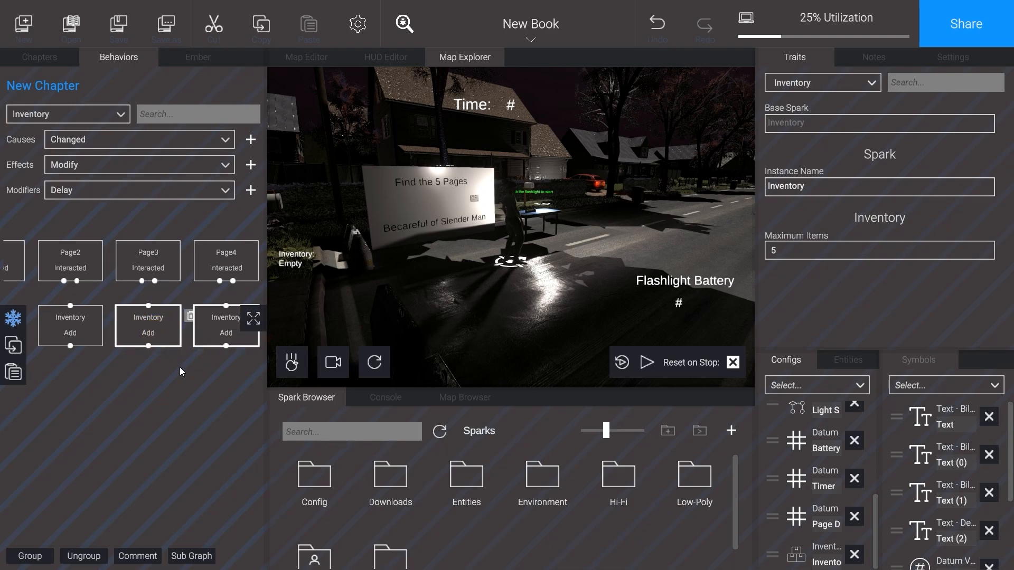
pyautogui.moveTo(181, 368); pyautogui.dragTo(173, 369, button='middle')
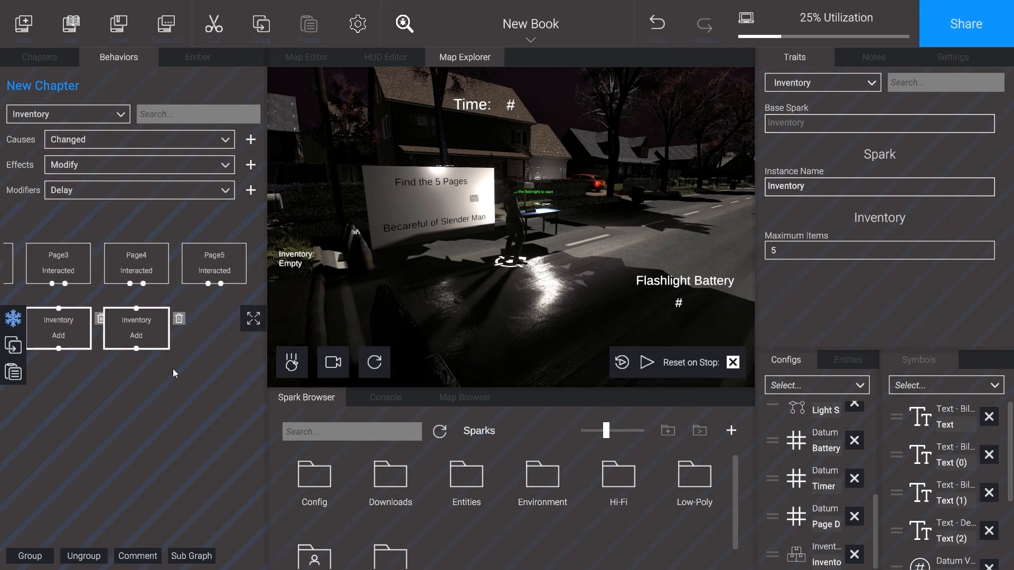
pyautogui.click(159, 325)
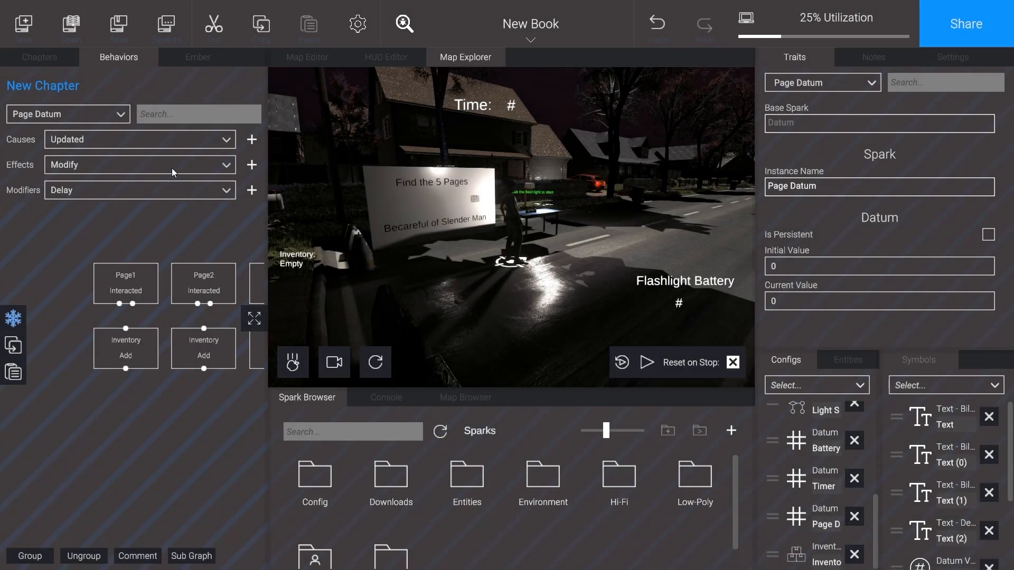
# Step: Add Page Datum's Set Value effect with value 5 and place it beside Page1's Inventory Add block
pyautogui.click(162, 169)
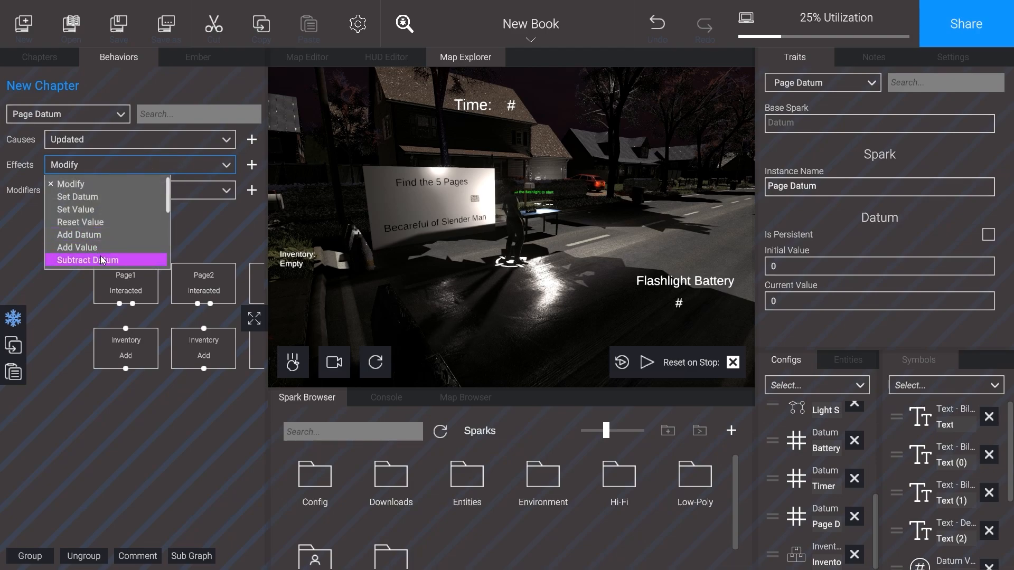
pyautogui.click(76, 209)
pyautogui.click(252, 165)
pyautogui.click(53, 338)
pyautogui.moveTo(53, 336); pyautogui.dragTo(54, 324)
pyautogui.click(56, 352)
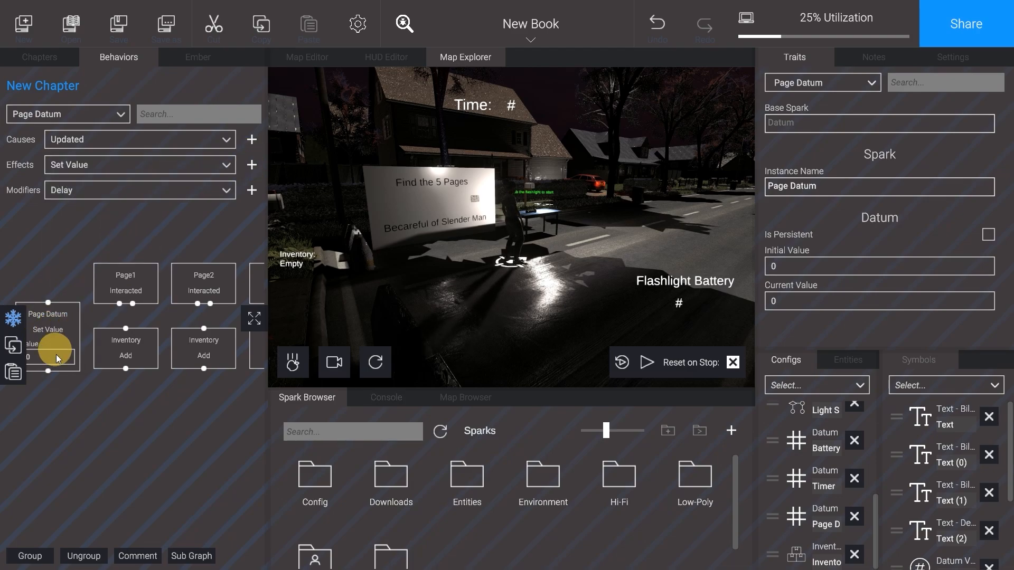
pyautogui.write('5')
pyautogui.moveTo(57, 351); pyautogui.dragTo(73, 347, button='middle')
pyautogui.moveTo(72, 317); pyautogui.dragTo(72, 331)
# Step: Add a Chapter Started modifier above Page Datum's Set Value block and connect it to that block
pyautogui.click(92, 190)
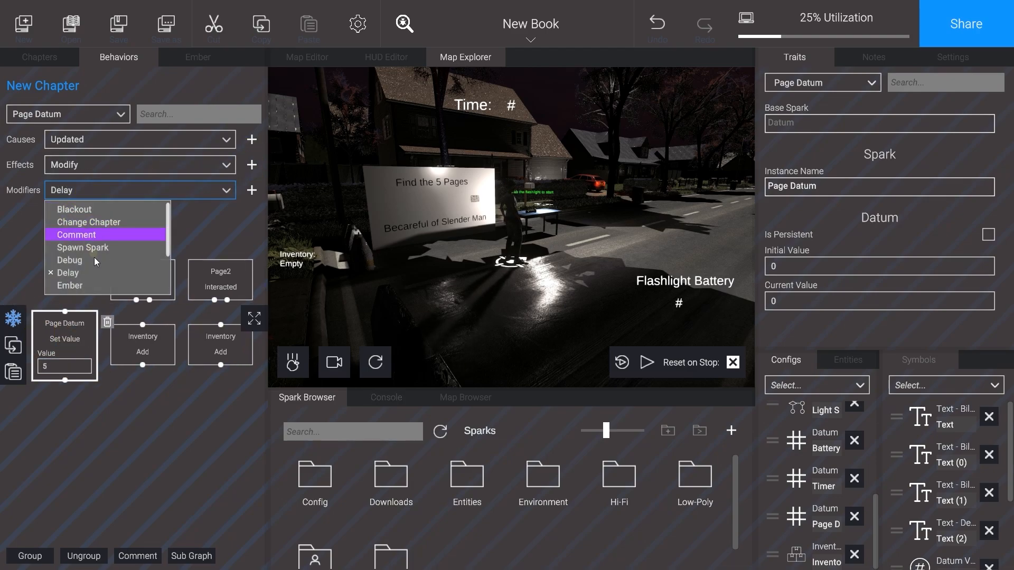
pyautogui.scroll(-2, 100, 264)
pyautogui.click(102, 286)
pyautogui.click(252, 190)
pyautogui.moveTo(64, 268); pyautogui.dragTo(68, 338)
pyautogui.click(54, 229)
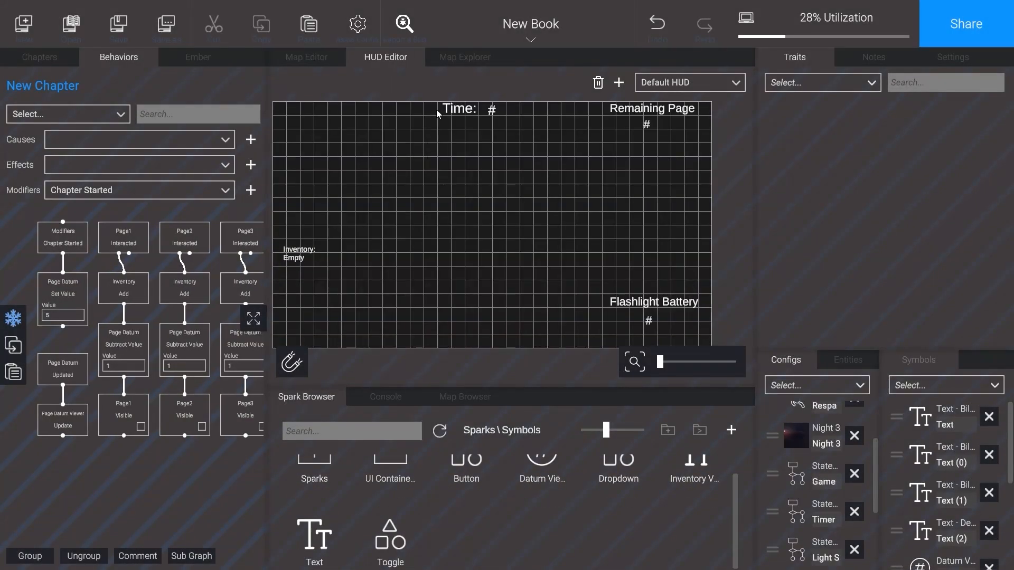
# Step: Play-test the chapter by picking up the flashlight and Page1 to check the inventory, timer, battery and remaining-page counter, and stop play mode
pyautogui.click(455, 61)
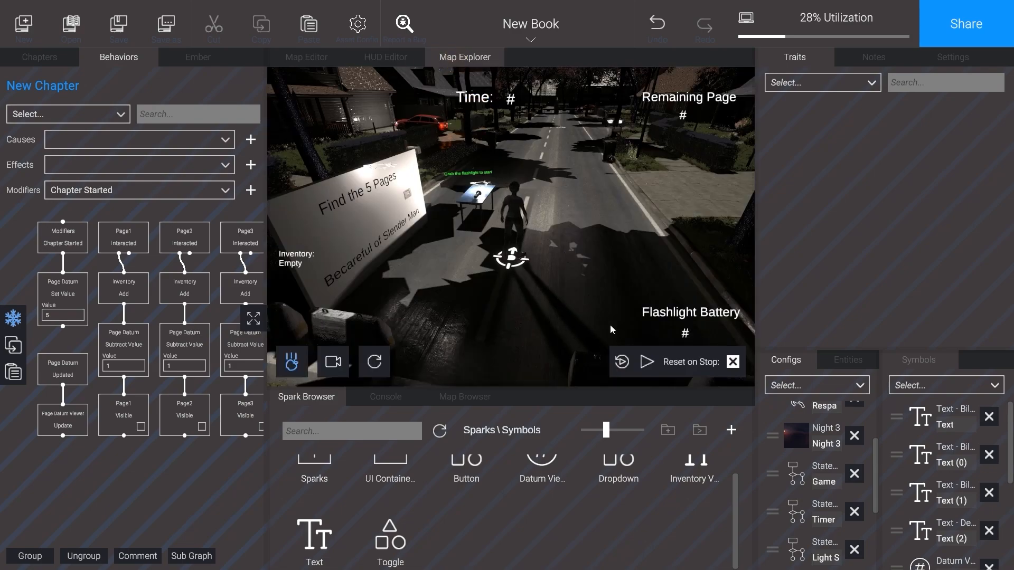
pyautogui.click(655, 362)
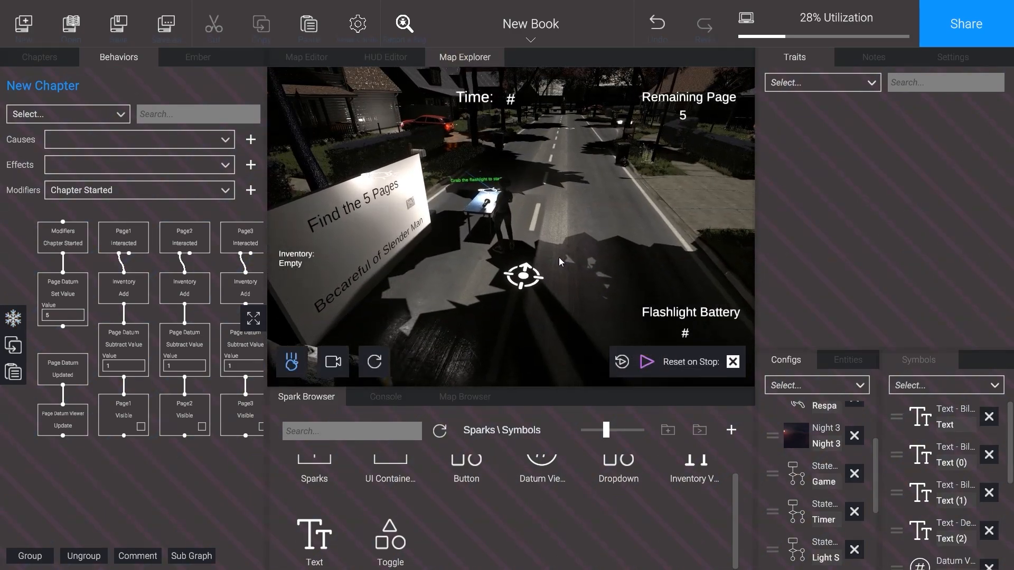
pyautogui.press('e')
pyautogui.press('a')
pyautogui.press('e')
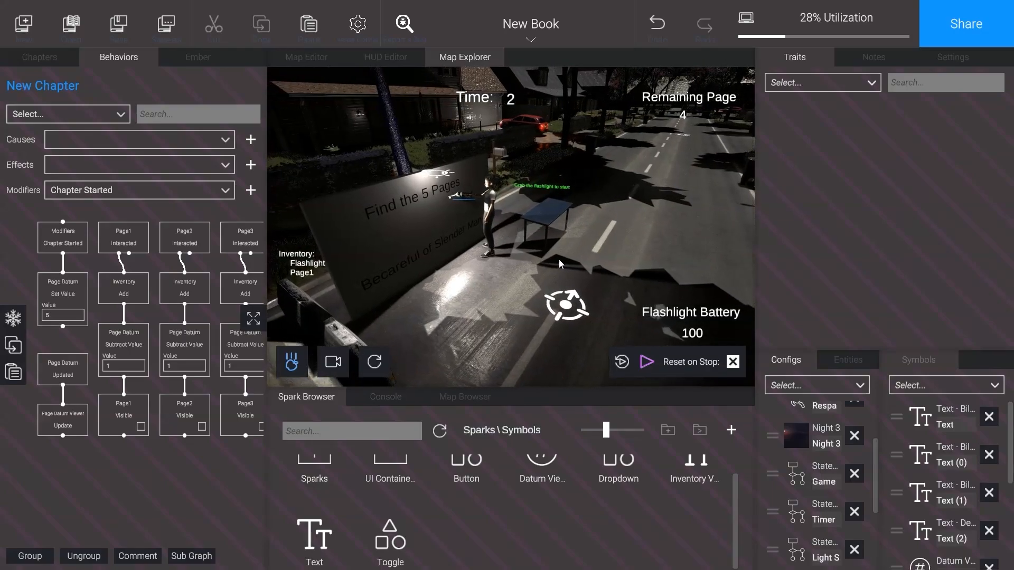
pyautogui.click(647, 362)
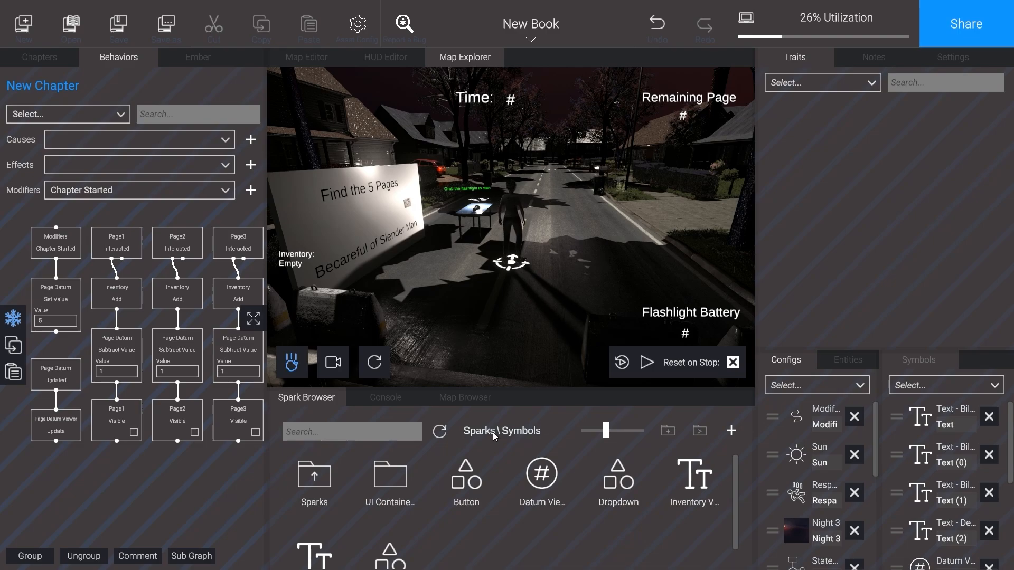
# Step: Place the Slender model from the My Sparks collection on the street near the player and select it
pyautogui.click(472, 426)
pyautogui.scroll(-1, 500, 519)
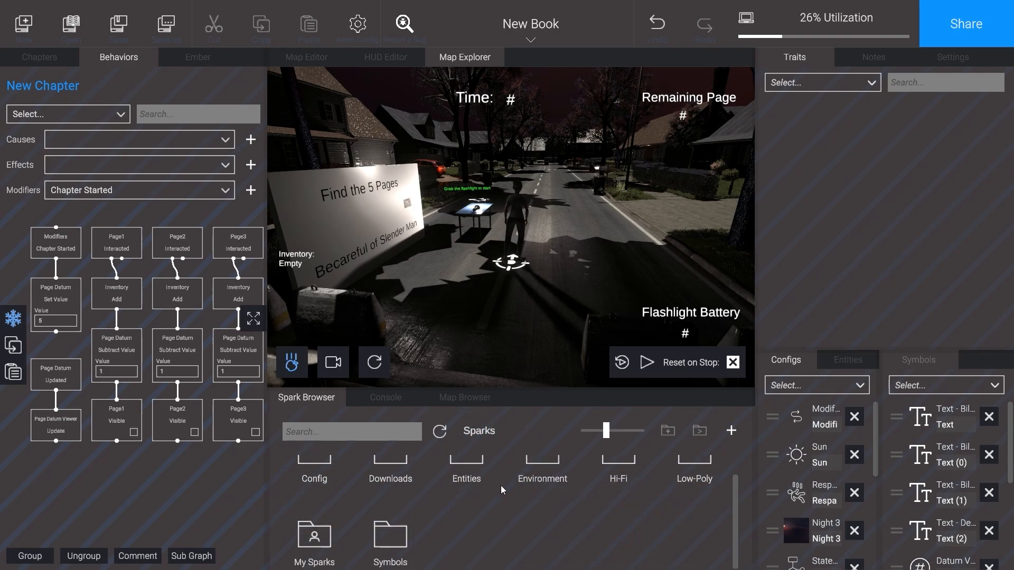
pyautogui.scroll(1, 500, 485)
pyautogui.scroll(-1, 499, 483)
pyautogui.click(326, 534)
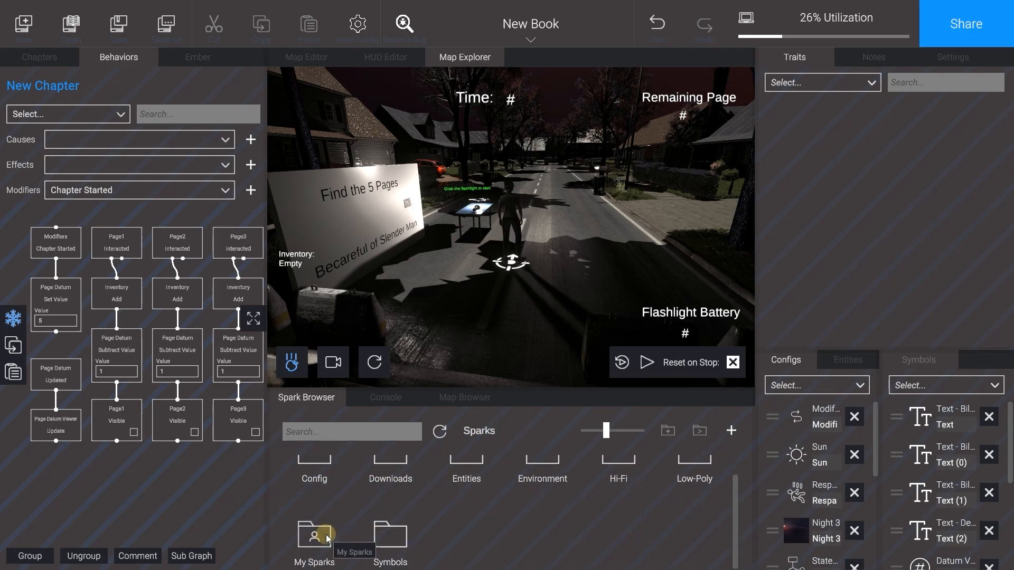
pyautogui.click(392, 481)
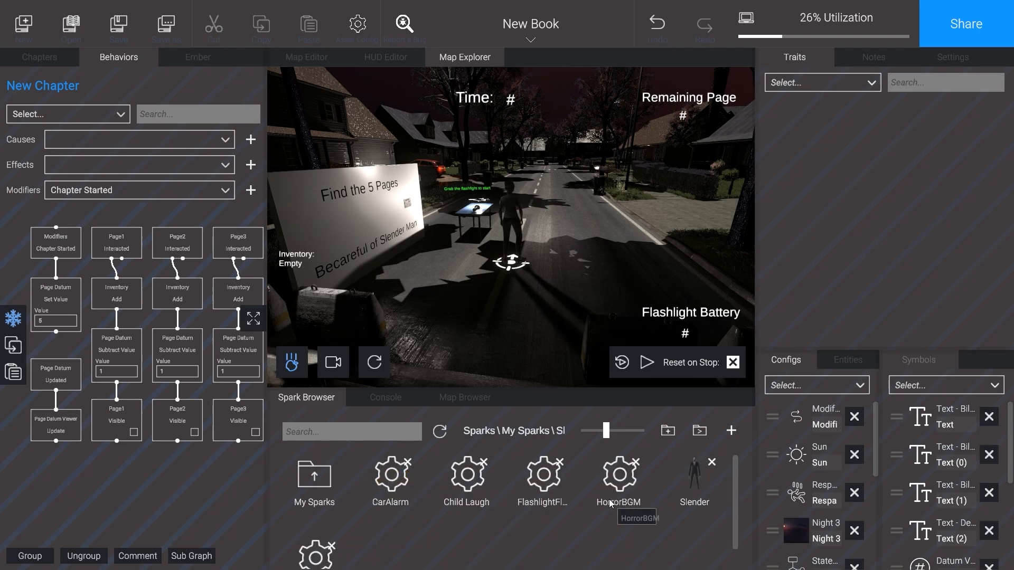
pyautogui.moveTo(697, 475); pyautogui.dragTo(562, 246)
pyautogui.click(586, 231)
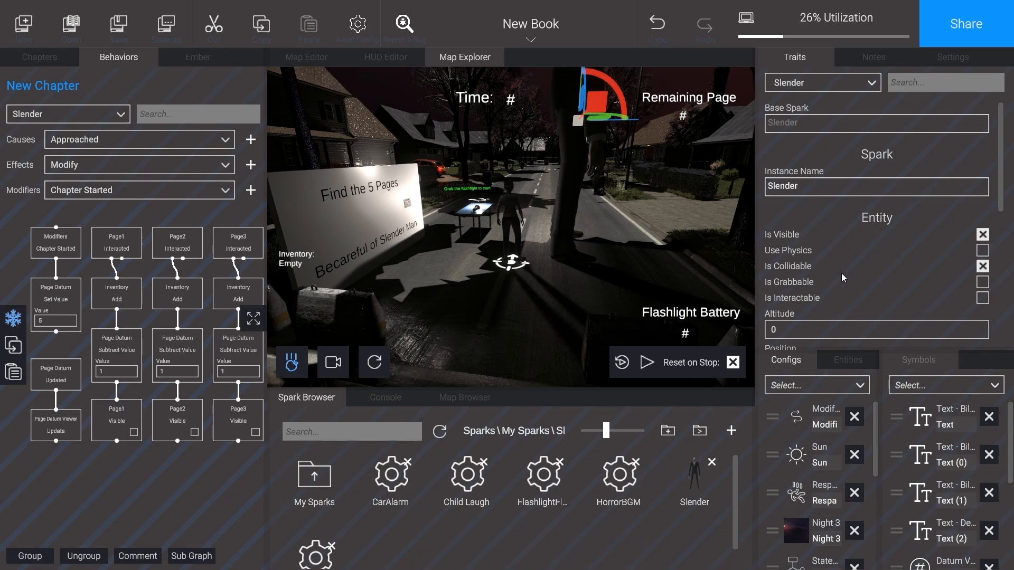
# Step: Set Slender's scale to 0.5 and move him across the street
pyautogui.click(810, 182)
pyautogui.scroll(-3, 828, 293)
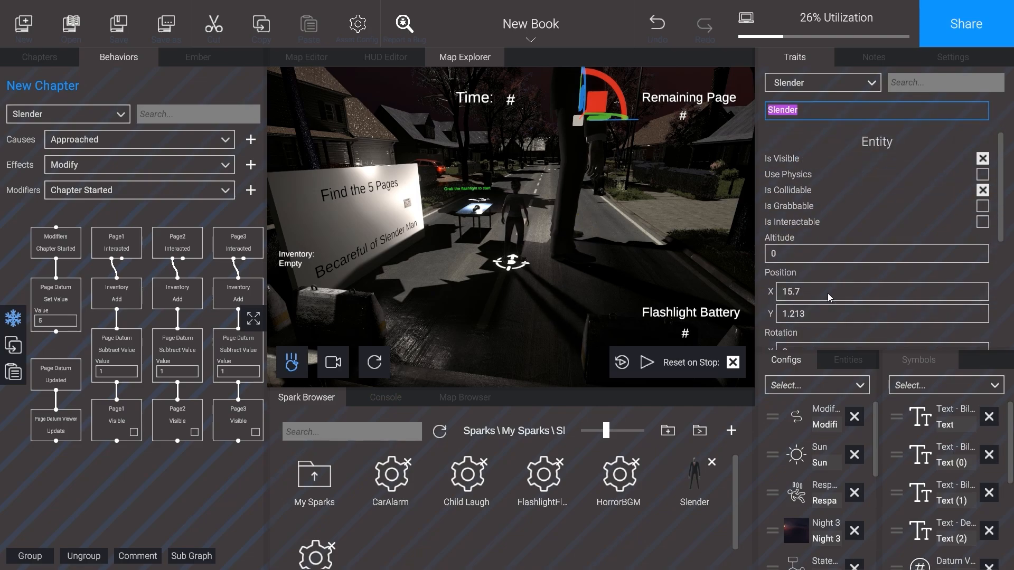
pyautogui.scroll(-2, 828, 293)
pyautogui.scroll(-2, 826, 292)
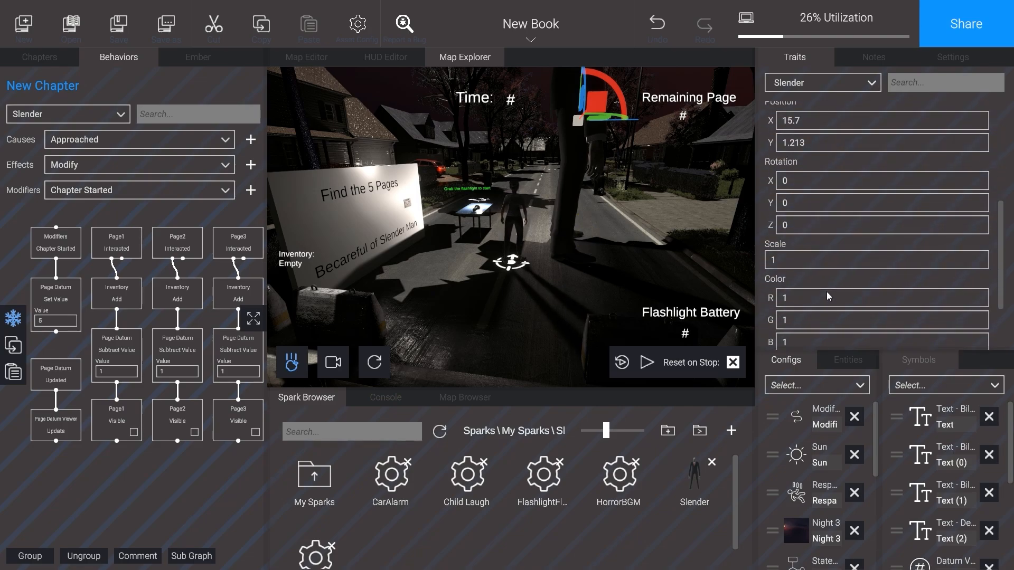
pyautogui.click(798, 258)
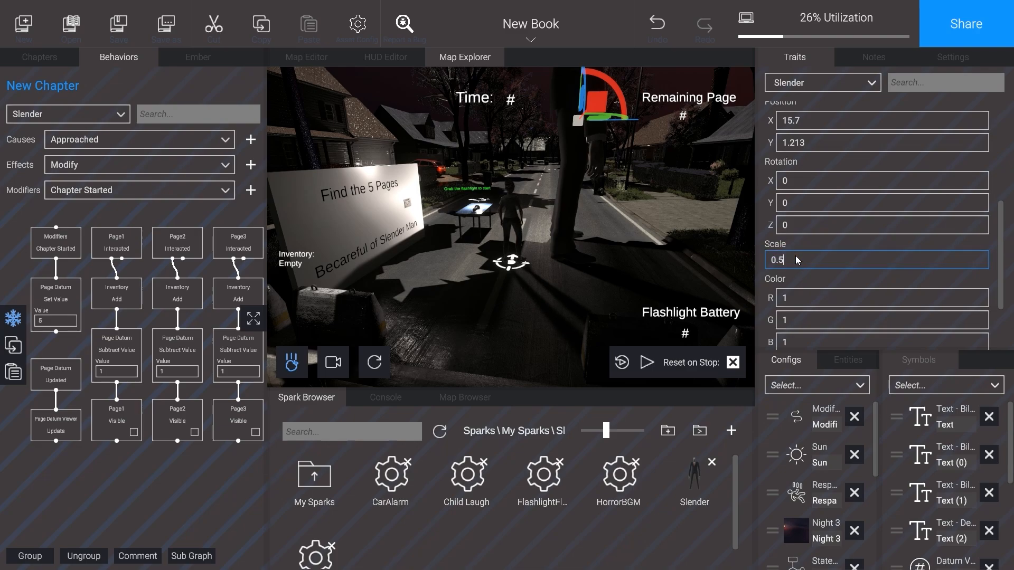
pyautogui.press('Return')
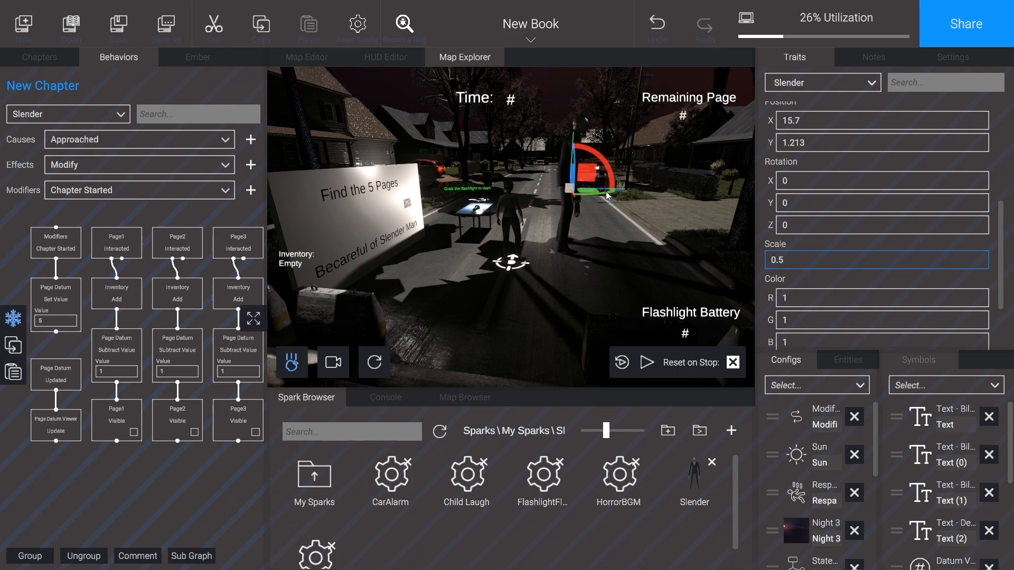
pyautogui.moveTo(608, 196); pyautogui.dragTo(410, 208)
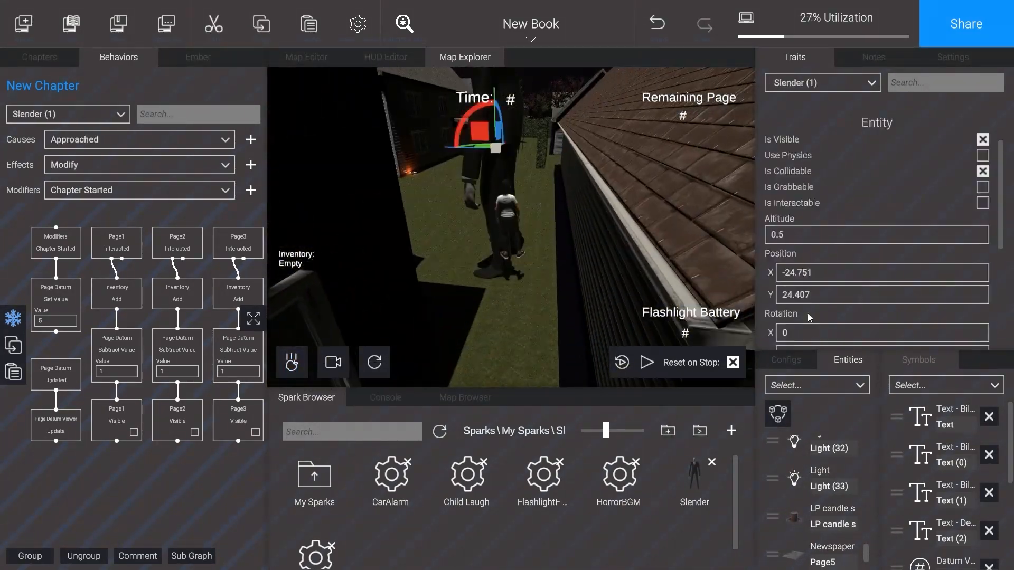
pyautogui.click(806, 215)
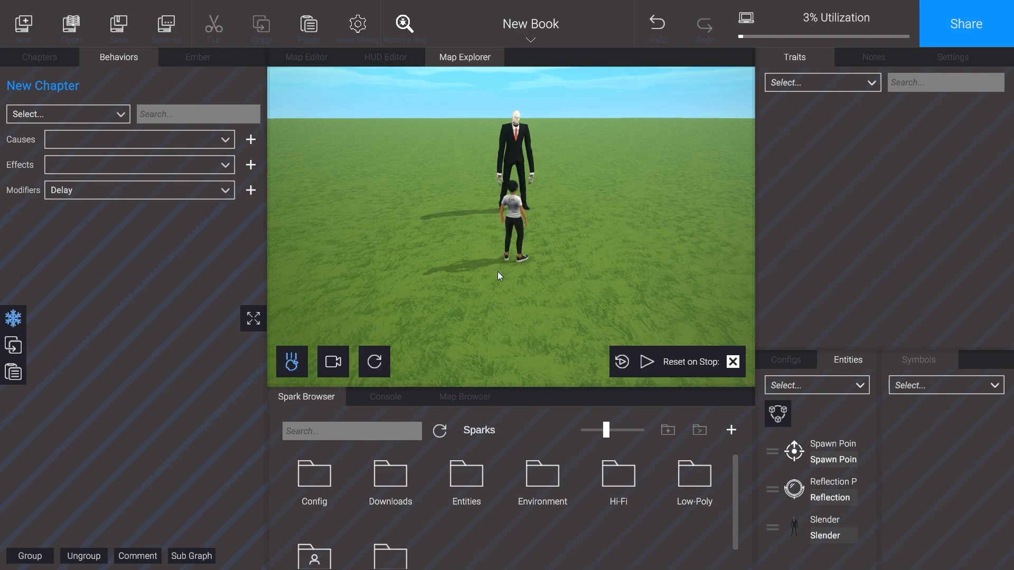
# Step: Search the sparks for "Trigger" and place a Trigger on the grass at Slender's feet
pyautogui.click(322, 435)
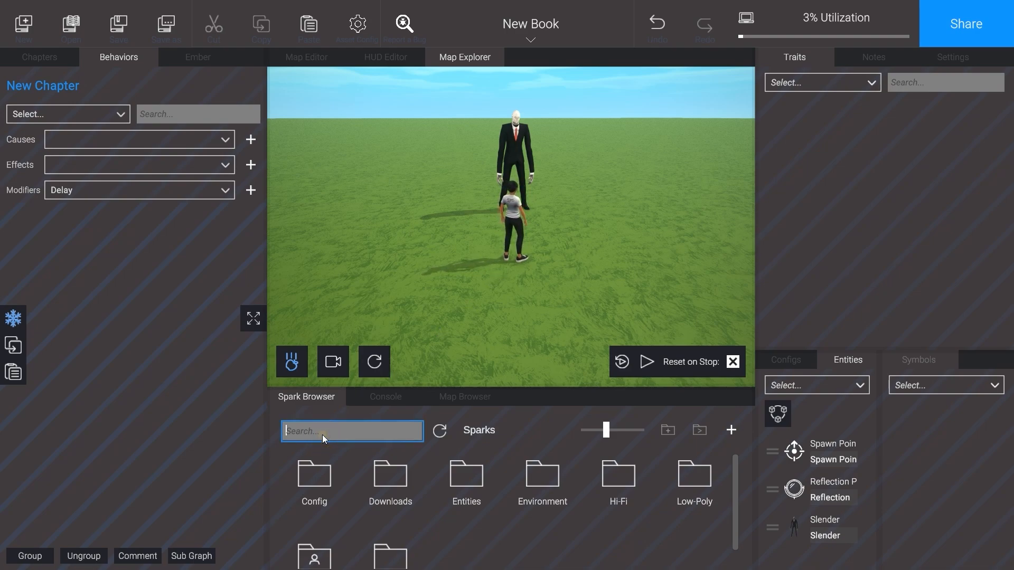
pyautogui.write('Trigger')
pyautogui.click(319, 468)
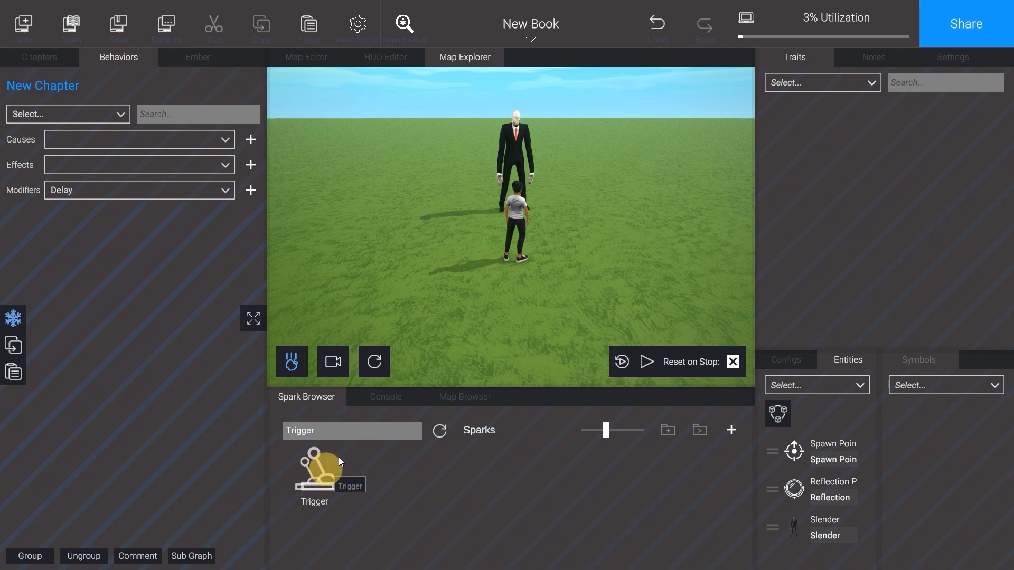
pyautogui.moveTo(339, 462); pyautogui.dragTo(515, 256)
pyautogui.moveTo(513, 215); pyautogui.dragTo(512, 216)
pyautogui.moveTo(511, 217); pyautogui.dragTo(466, 197, button='right')
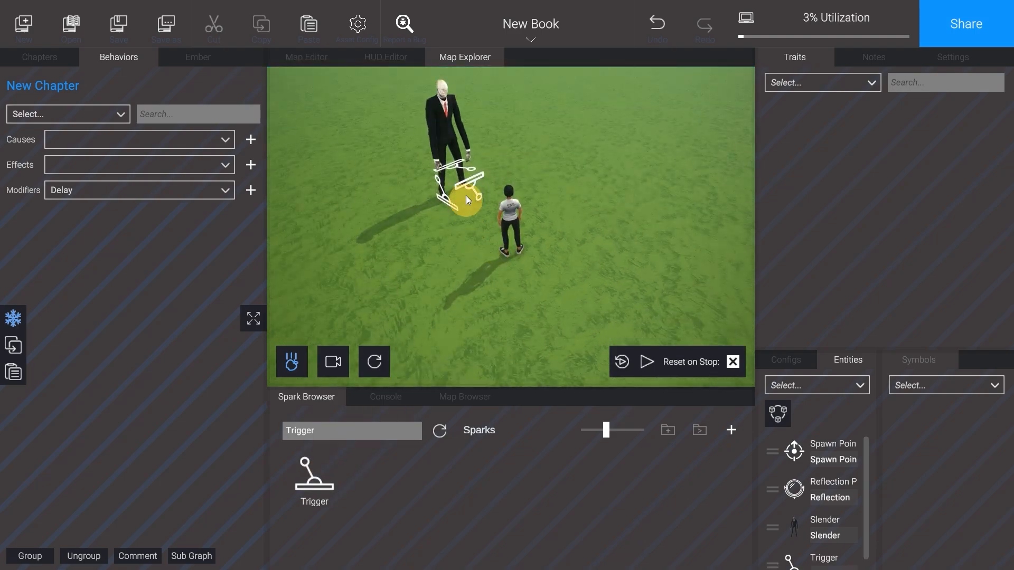
pyautogui.click(466, 197)
pyautogui.moveTo(496, 206); pyautogui.dragTo(500, 209)
pyautogui.click(569, 187)
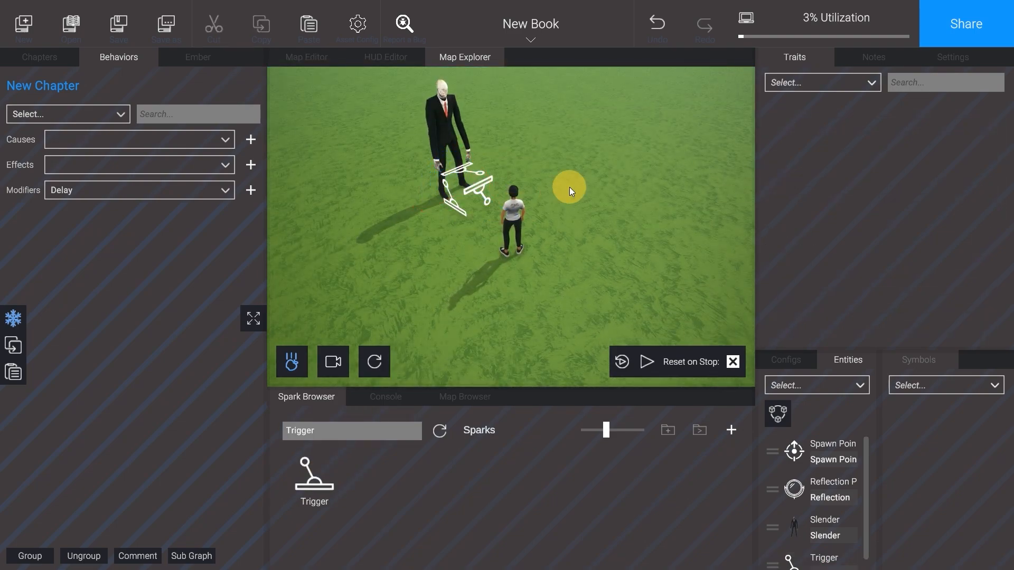
# Step: Add Slender's Modify effect to the behavior graph with the Is Visible trait enabled
pyautogui.click(437, 119)
pyautogui.click(208, 164)
pyautogui.click(117, 185)
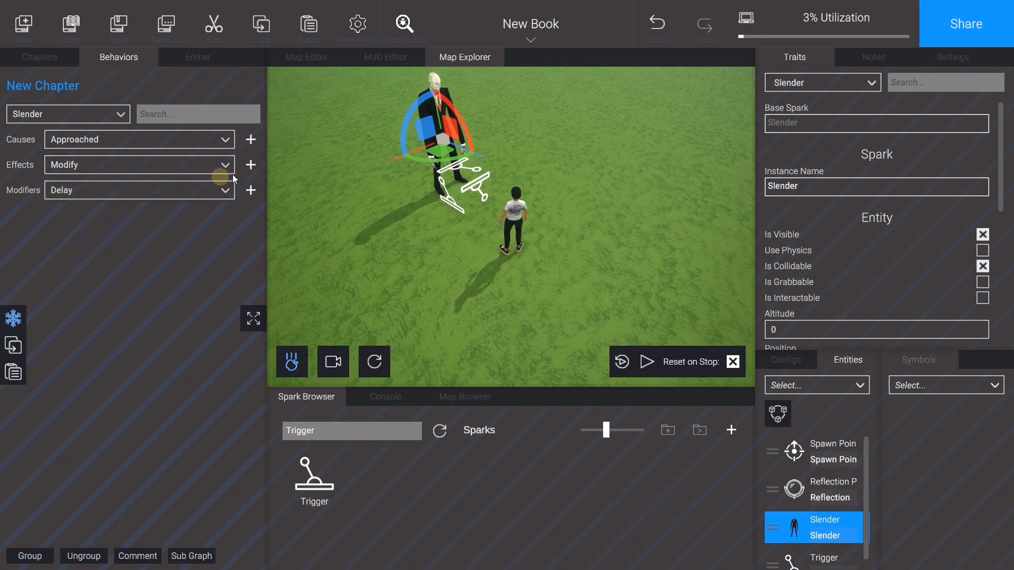
pyautogui.click(250, 164)
pyautogui.moveTo(133, 255); pyautogui.dragTo(130, 318)
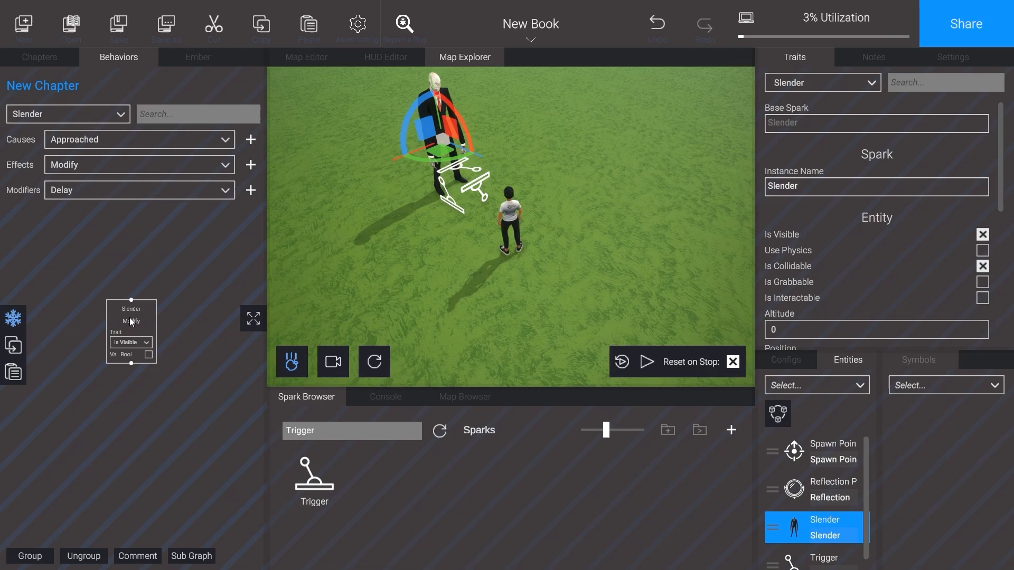
pyautogui.click(133, 343)
pyautogui.click(149, 353)
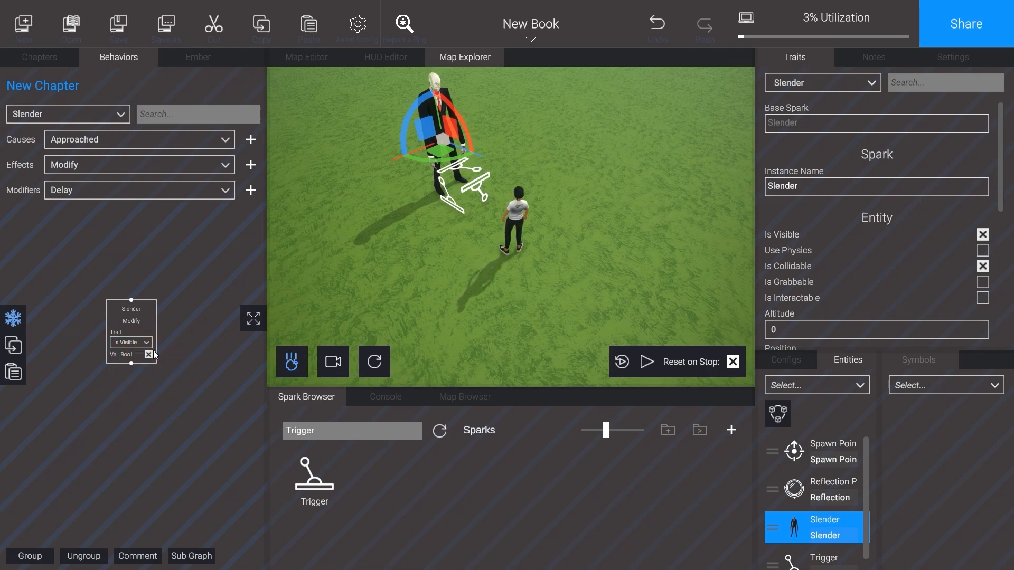
# Step: Add the Trigger's Collided cause above Slender's Modify block and connect it to that block
pyautogui.click(792, 558)
pyautogui.click(198, 136)
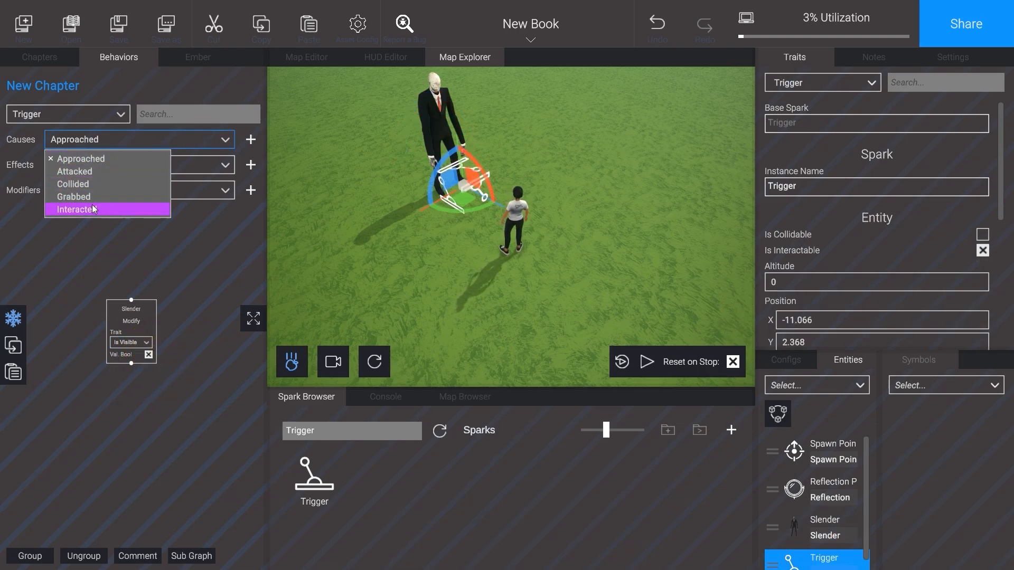
pyautogui.click(93, 184)
pyautogui.click(251, 140)
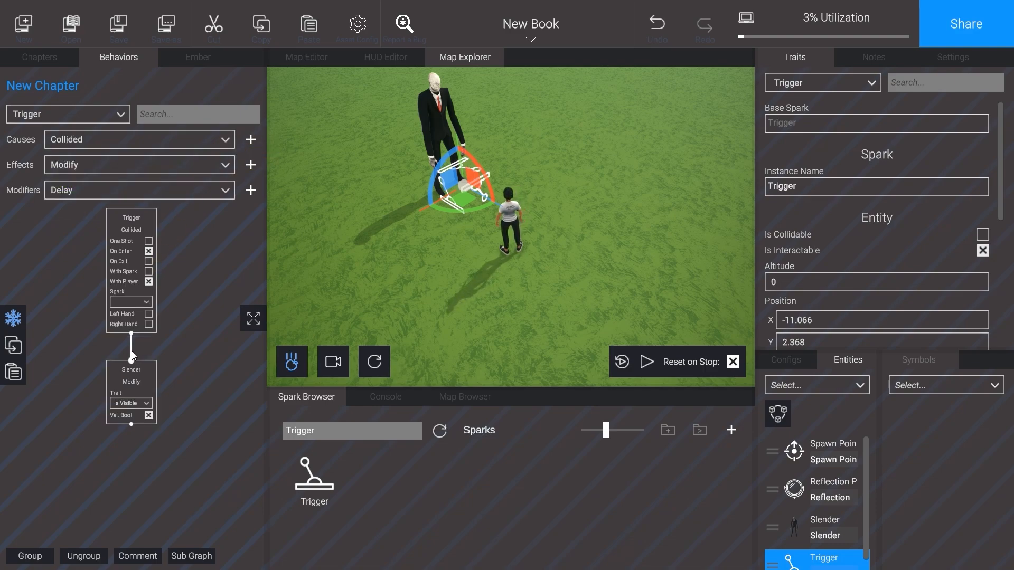
# Step: Add a 3-second Delay modifier below Slender's Modify block and connect it to that block
pyautogui.click(225, 190)
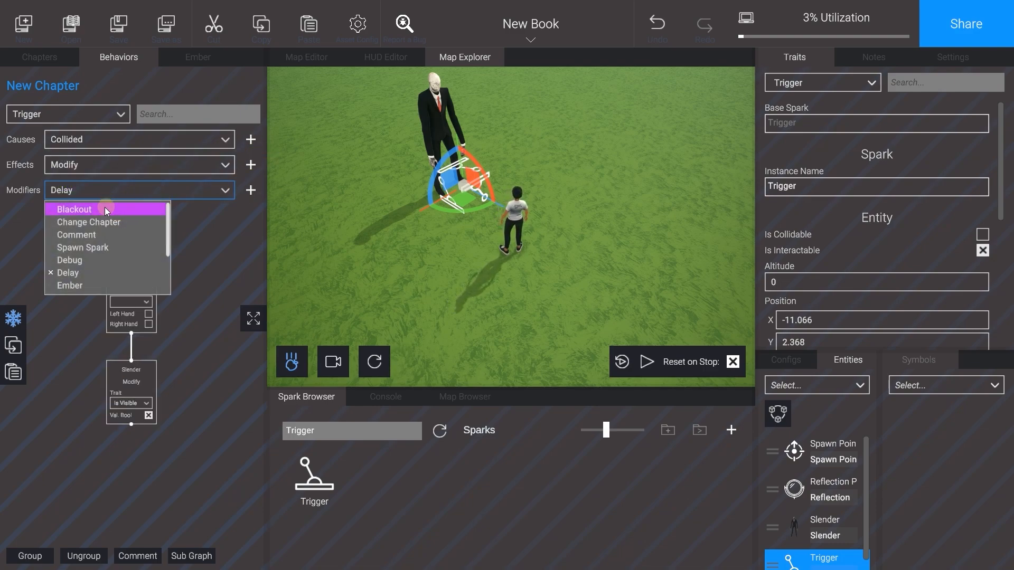
pyautogui.click(138, 269)
pyautogui.click(251, 190)
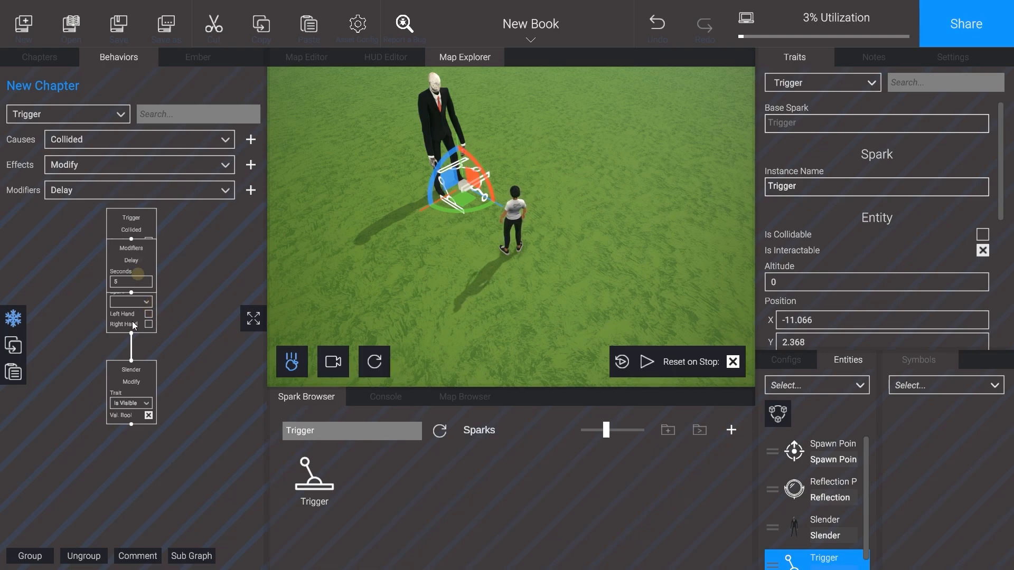
pyautogui.moveTo(134, 324); pyautogui.dragTo(138, 475)
# Step: Duplicate Slender's Modify block, connect the copy below the Delay, and disable its Is Visible value
pyautogui.click(136, 382)
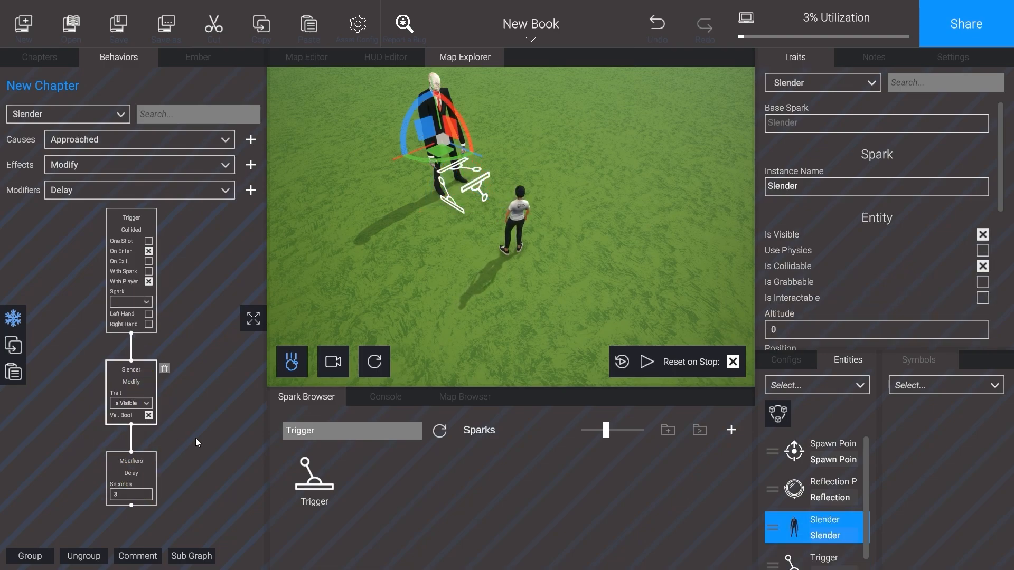
pyautogui.moveTo(195, 438); pyautogui.dragTo(193, 362, button='middle')
pyautogui.click(14, 345)
pyautogui.click(12, 372)
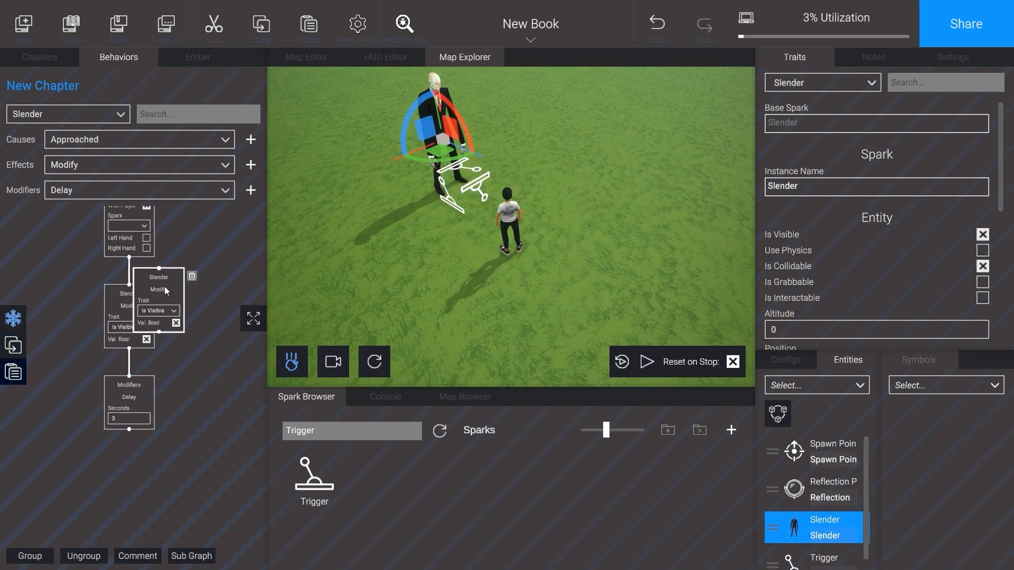
pyautogui.moveTo(164, 286); pyautogui.dragTo(137, 493)
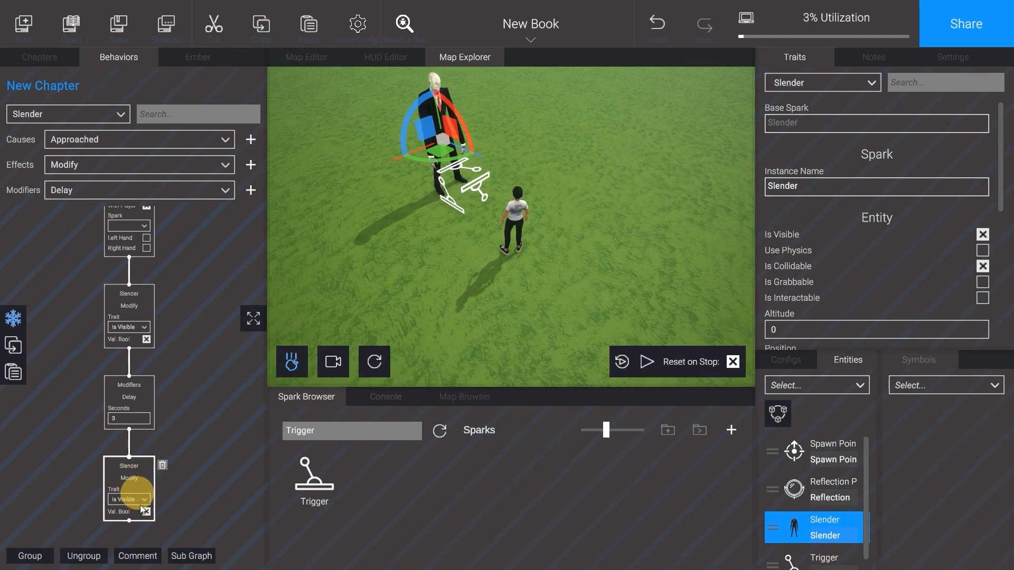
pyautogui.click(147, 512)
# Step: Turn off the Is Visible trait on the Slender entity and deselect it
pyautogui.scroll(-2, 879, 205)
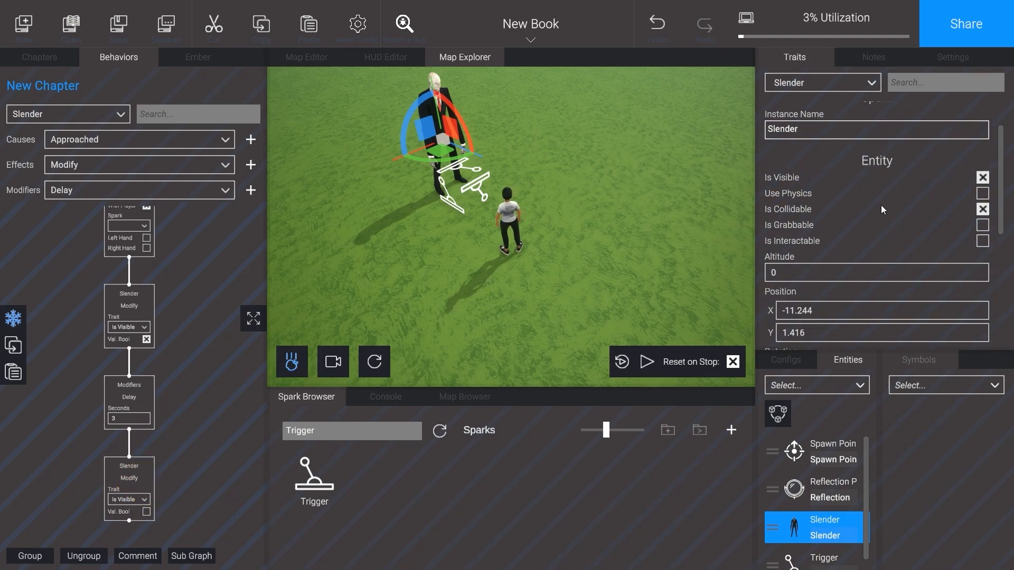
pyautogui.click(983, 178)
pyautogui.click(623, 217)
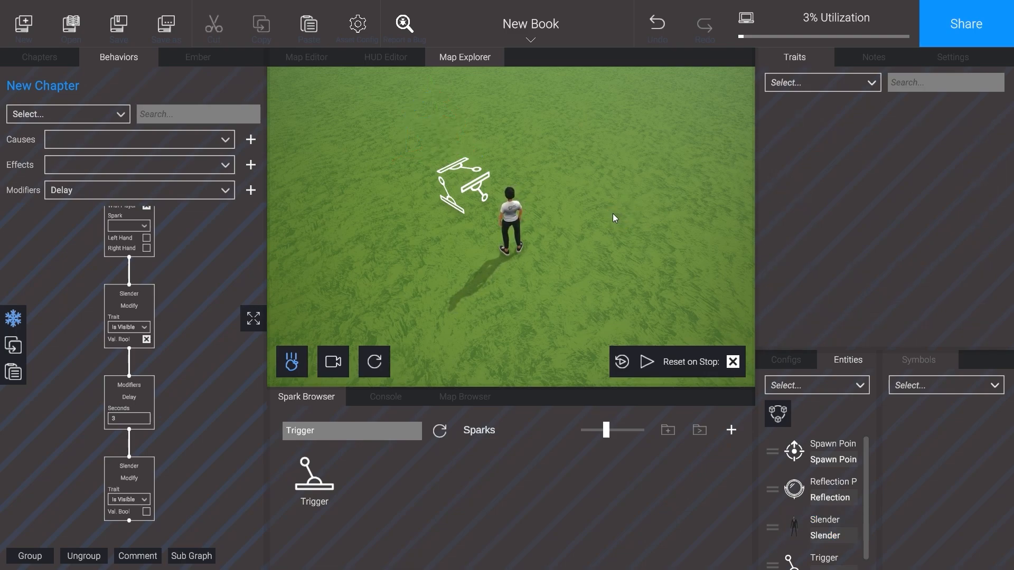
# Step: Play-test the scene by walking the player into the Trigger to check Slender's timed appearance
pyautogui.click(643, 362)
pyautogui.click(609, 235)
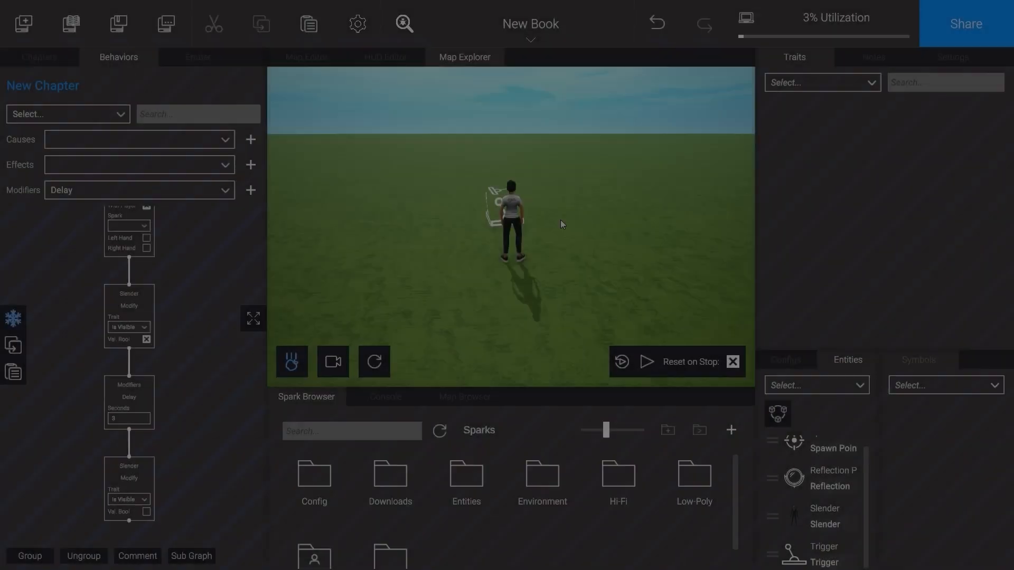
pyautogui.click(560, 220)
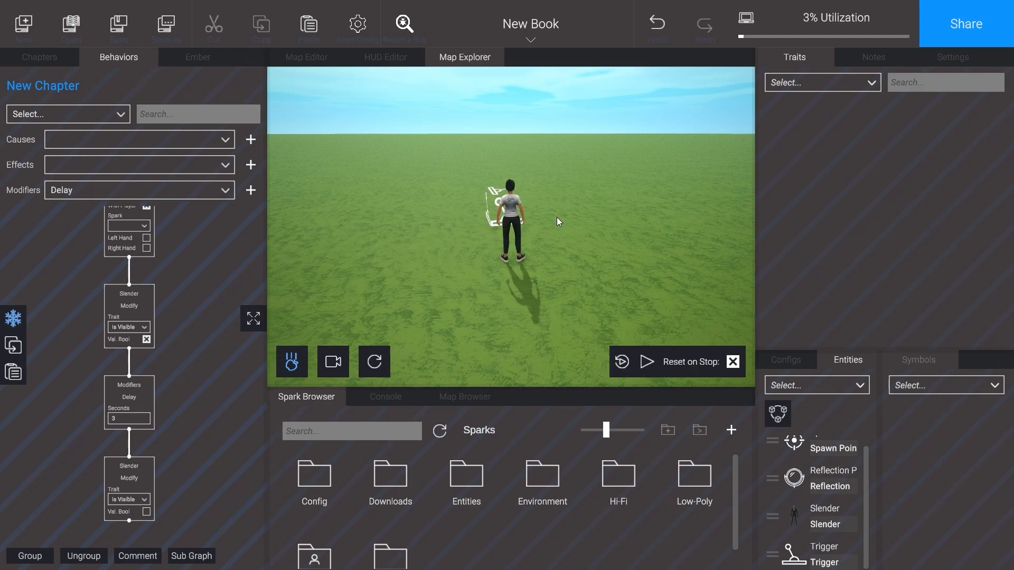
# Step: Add Slender's Collided cause to the behavior graph beside the Trigger's Collided chain
pyautogui.click(794, 512)
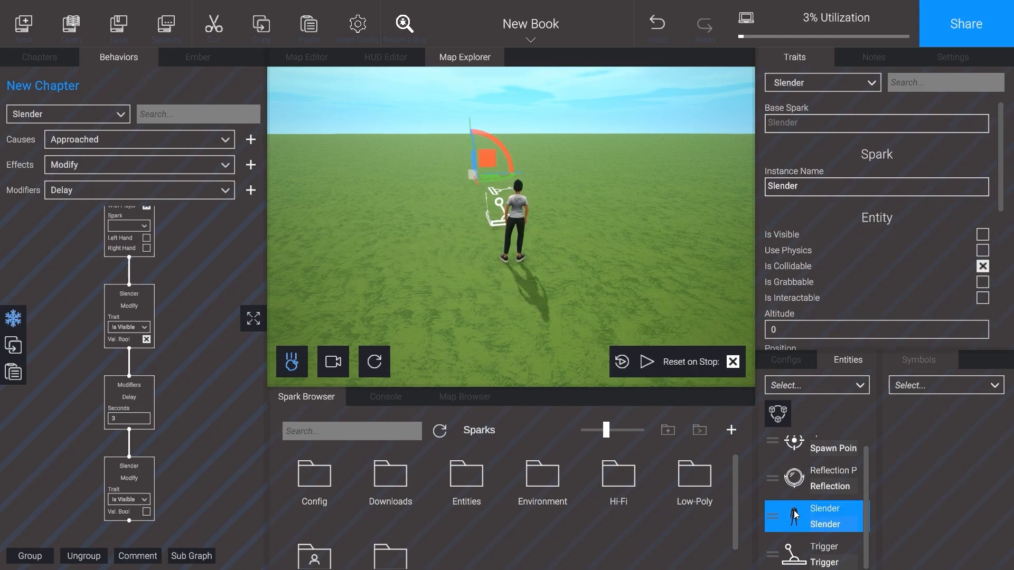
pyautogui.click(219, 139)
pyautogui.click(108, 183)
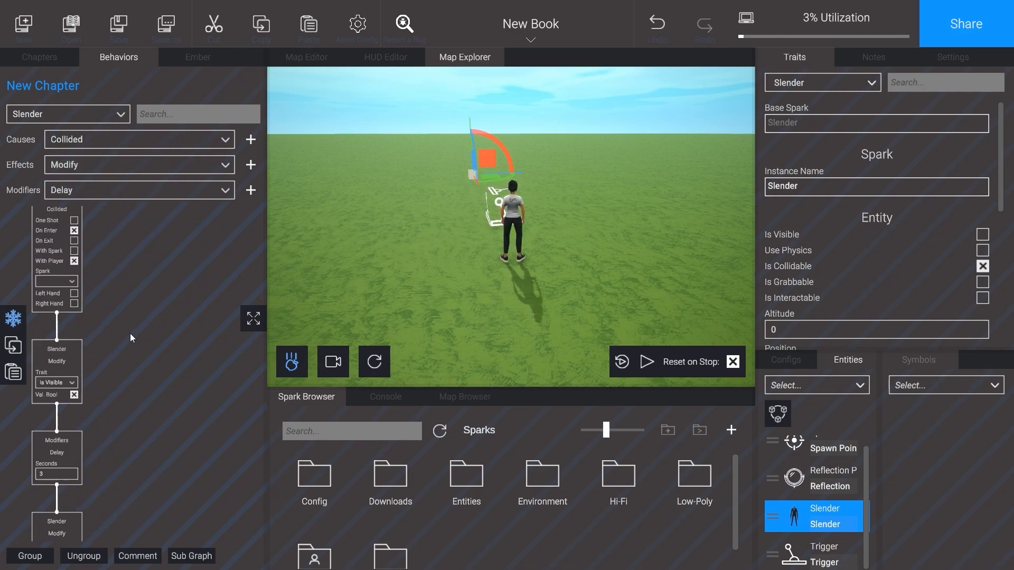
pyautogui.click(251, 139)
pyautogui.scroll(-1, 330, 454)
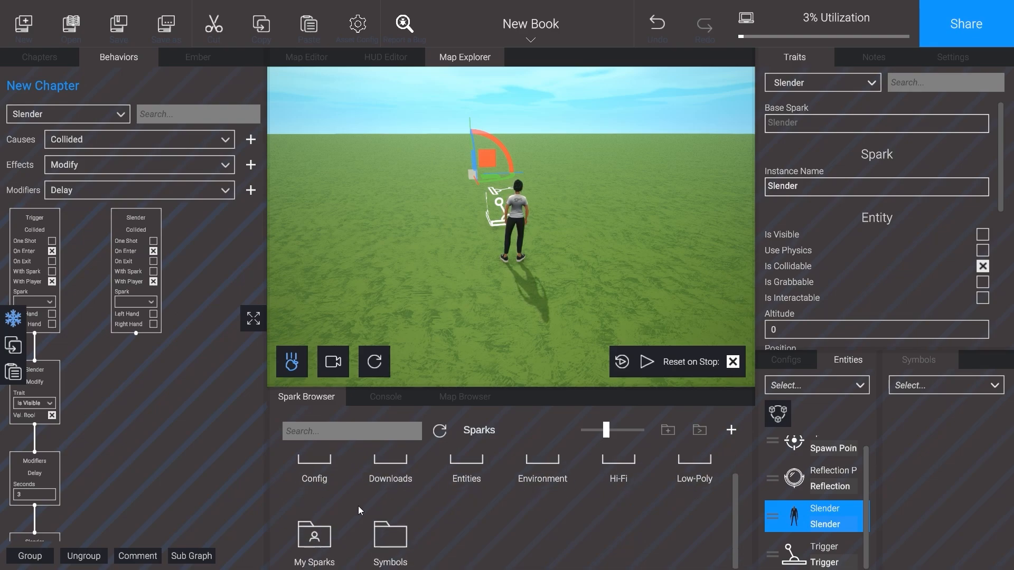
# Step: Add the SlenderMan Sound spark from My Sparks to the chapter's configs
pyautogui.click(315, 534)
pyautogui.click(391, 475)
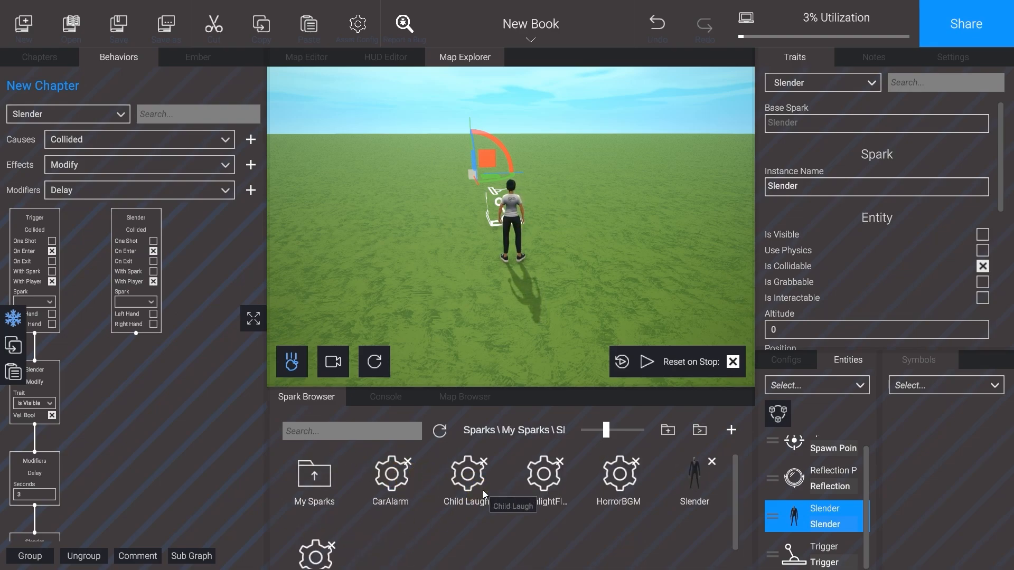
pyautogui.moveTo(320, 528); pyautogui.dragTo(787, 542)
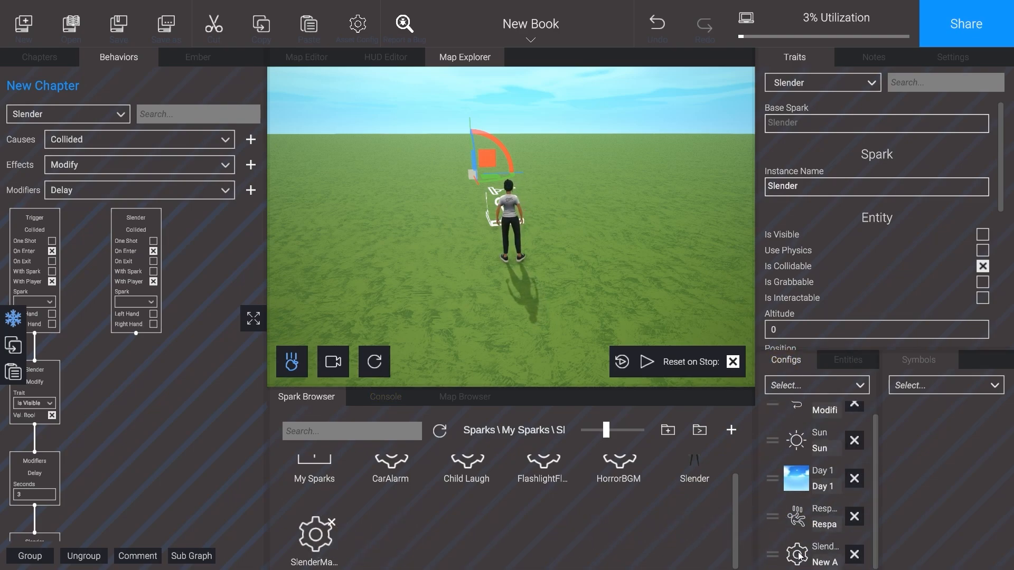
# Step: Add the sound asset's Audio effect to the graph and connect it below Slender's Collided cause
pyautogui.click(800, 555)
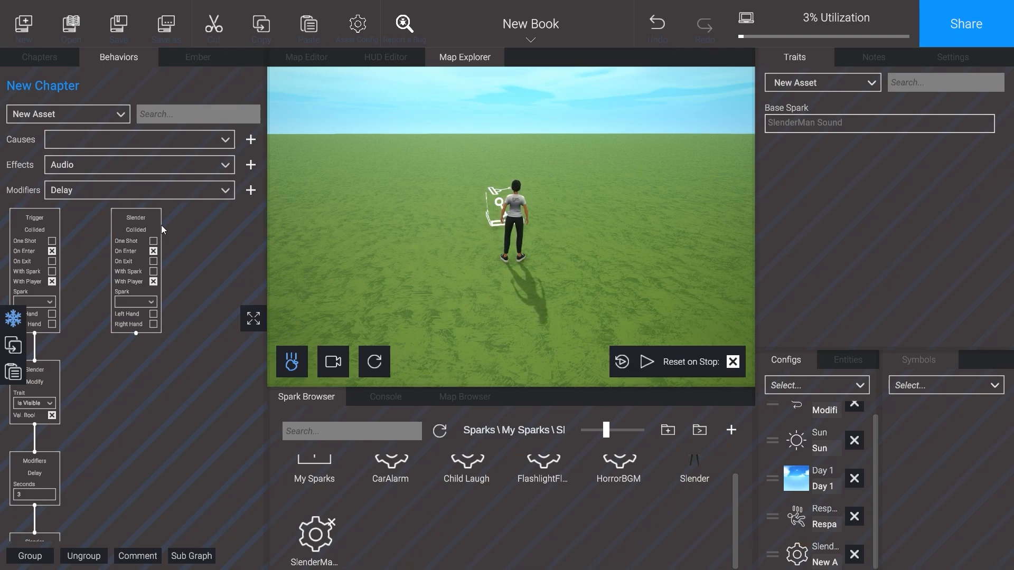
pyautogui.click(222, 168)
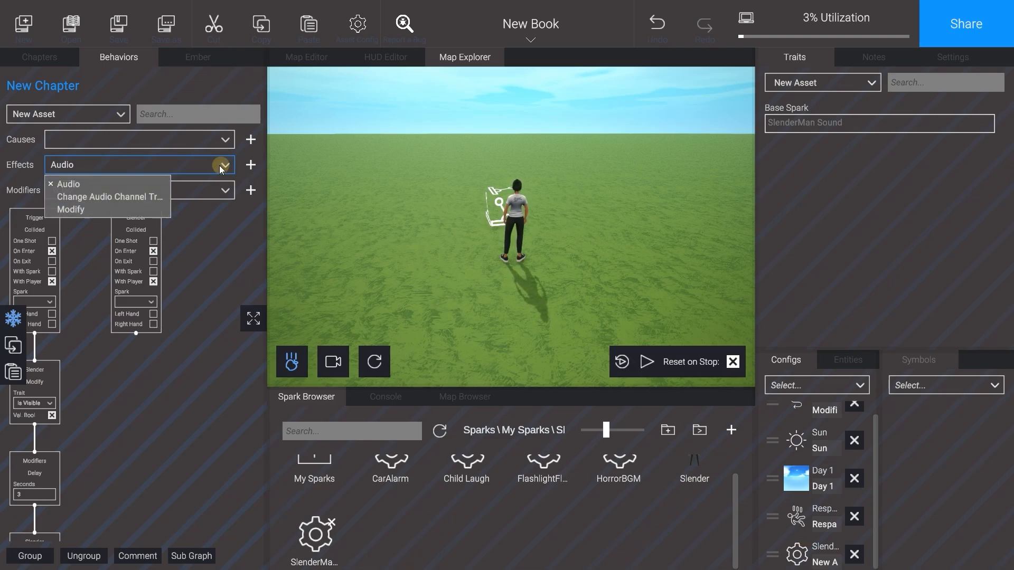
pyautogui.click(130, 184)
pyautogui.click(251, 165)
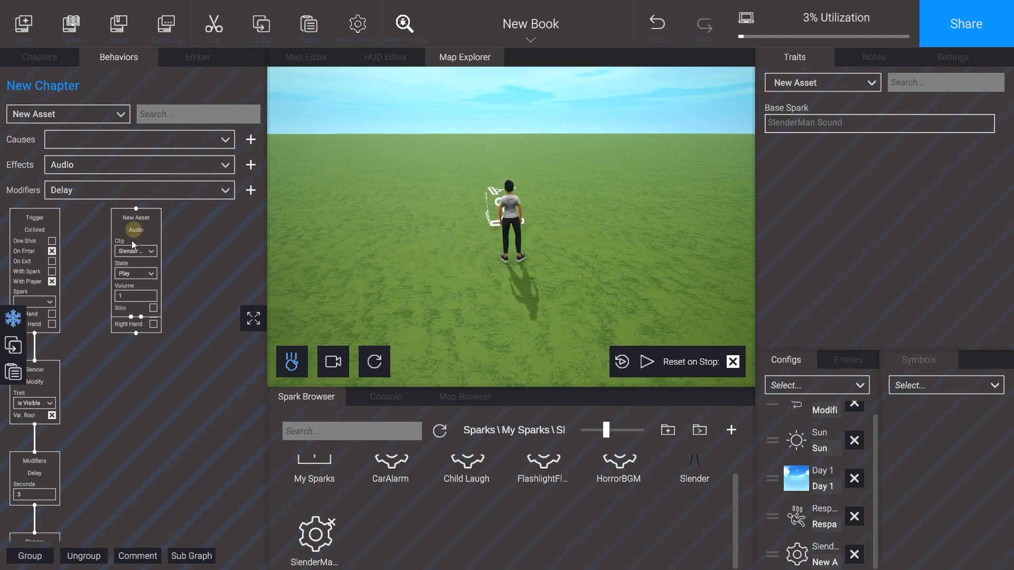
pyautogui.moveTo(133, 245); pyautogui.dragTo(137, 381)
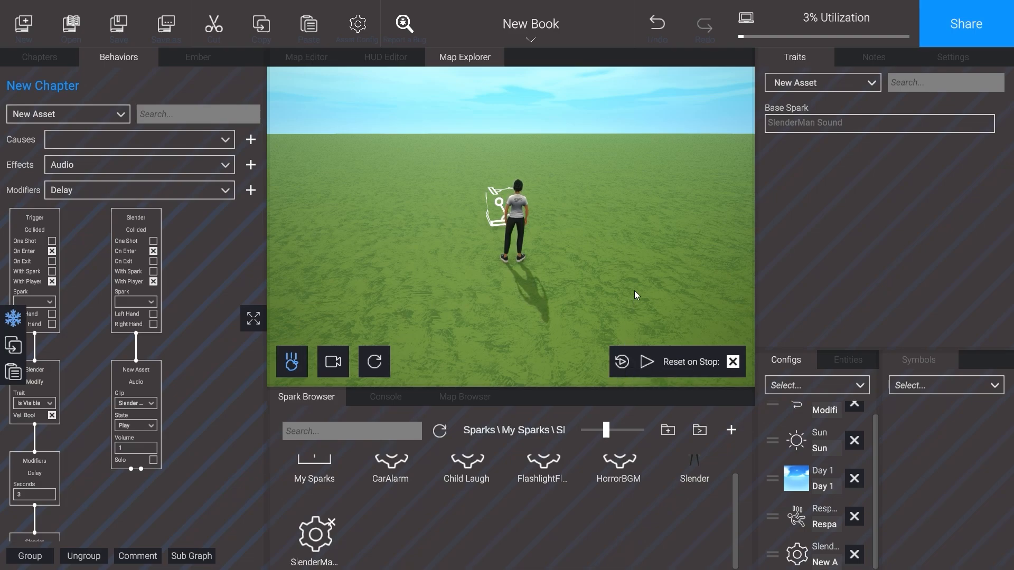
# Step: Play-test the scene by walking the player into the Trigger and Slender to check the collision sound
pyautogui.click(646, 362)
pyautogui.click(585, 290)
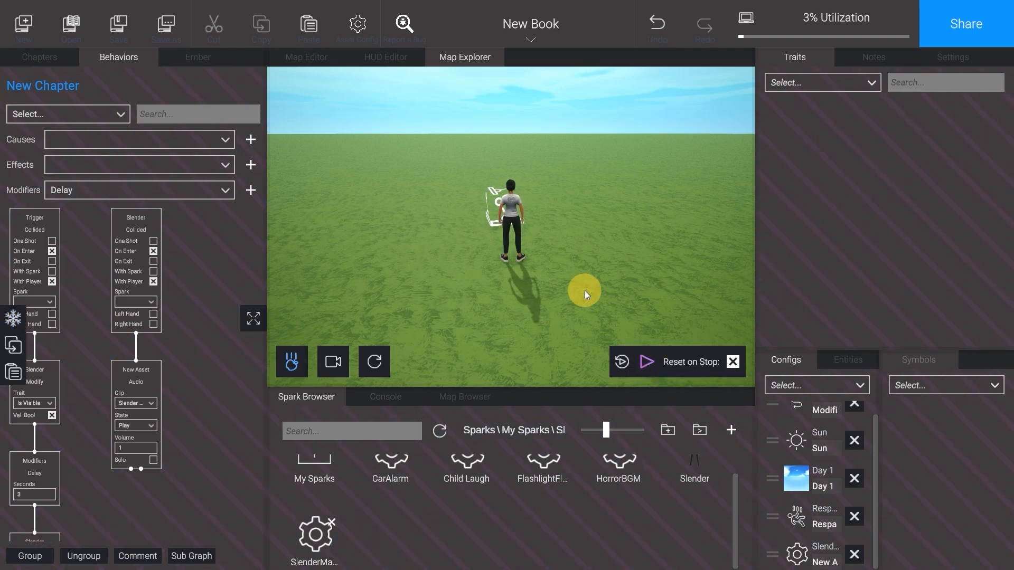
pyautogui.press('w')
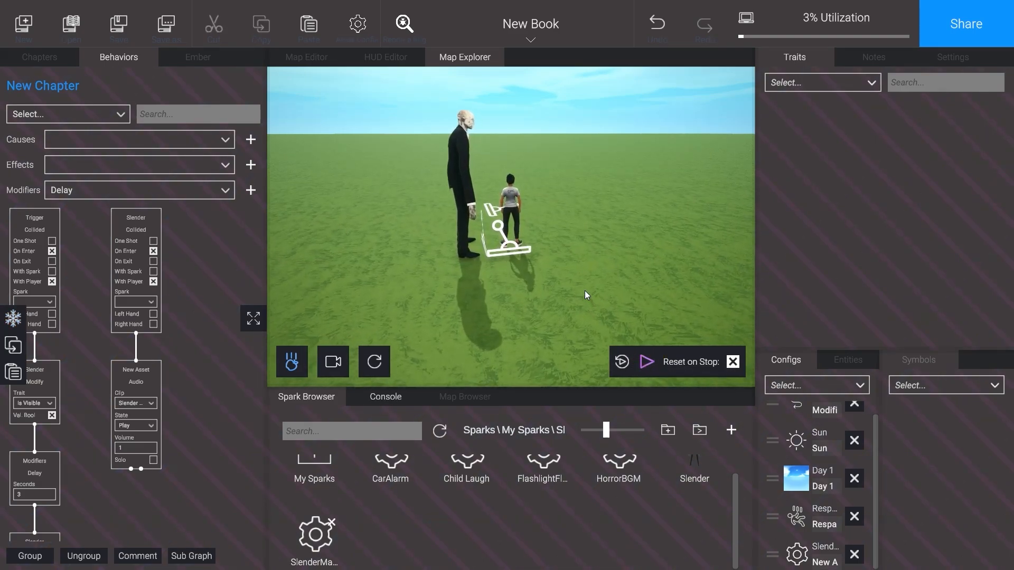
pyautogui.moveTo(584, 290); pyautogui.dragTo(555, 282)
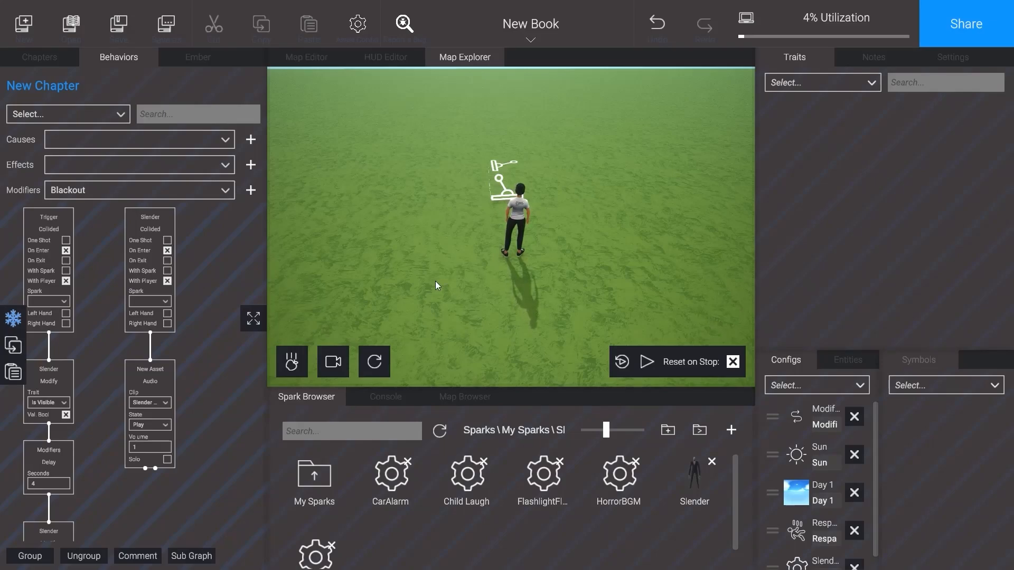
# Step: Place a Text symbol on the Default HUD reading "You Died!" at font size 150
pyautogui.click(386, 58)
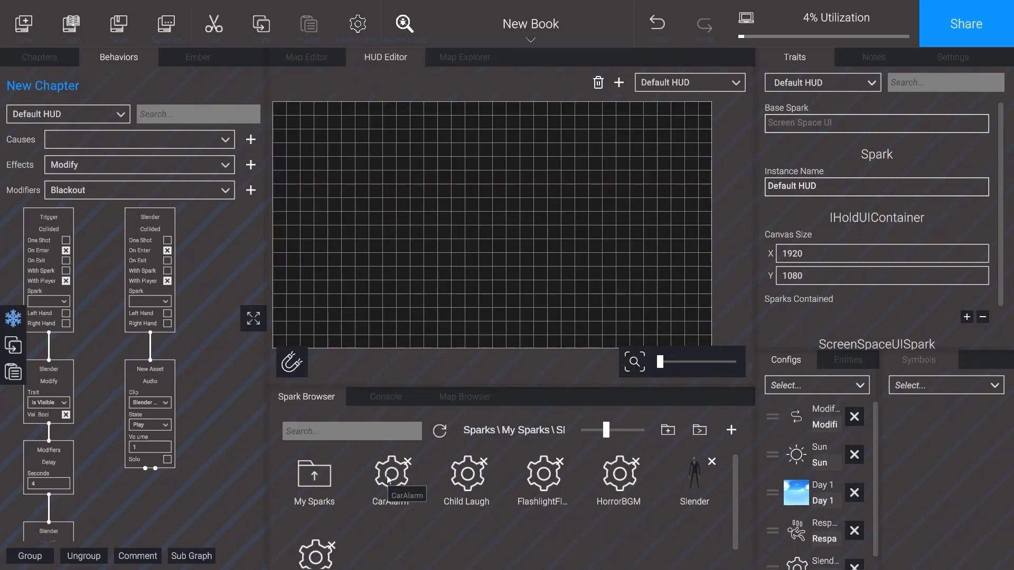
pyautogui.click(477, 430)
pyautogui.doubleClick(393, 551)
pyautogui.scroll(-1, 401, 543)
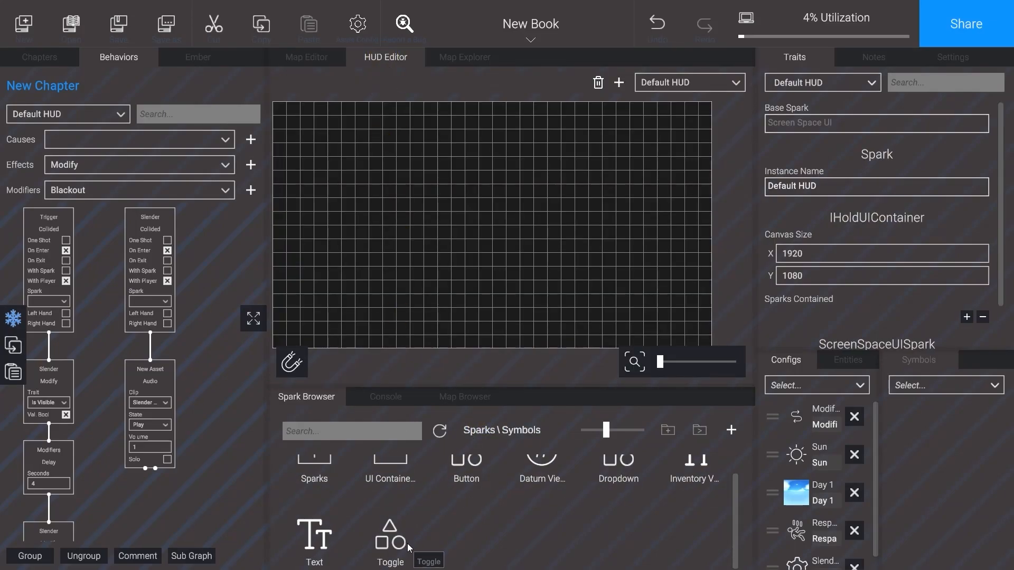
pyautogui.moveTo(316, 538); pyautogui.dragTo(457, 209)
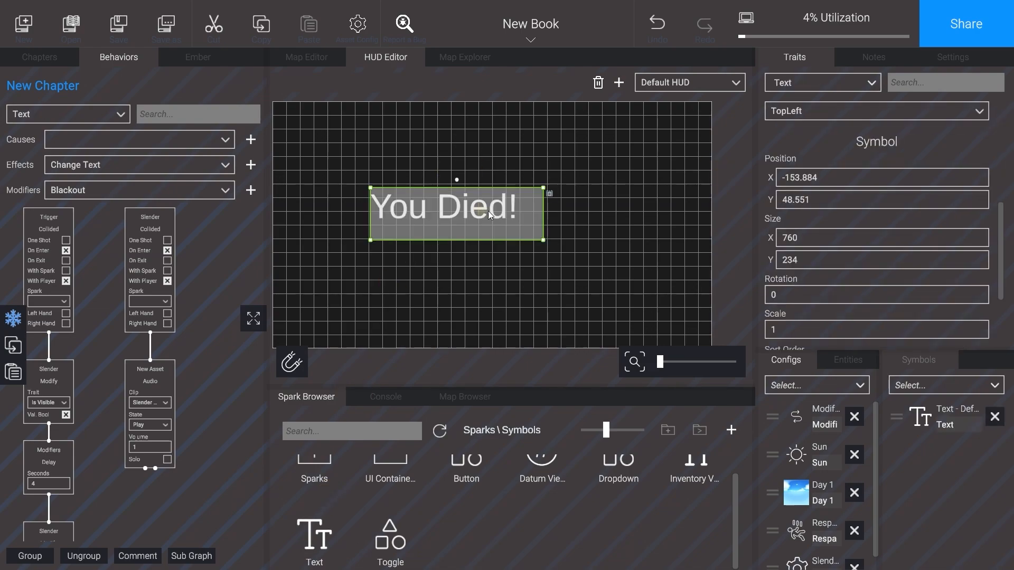
# Step: Move the "You Died!" text closer to the middle of the HUD canvas and turn off its Is Visible trait
pyautogui.moveTo(485, 213); pyautogui.dragTo(508, 215)
pyautogui.scroll(-4, 930, 262)
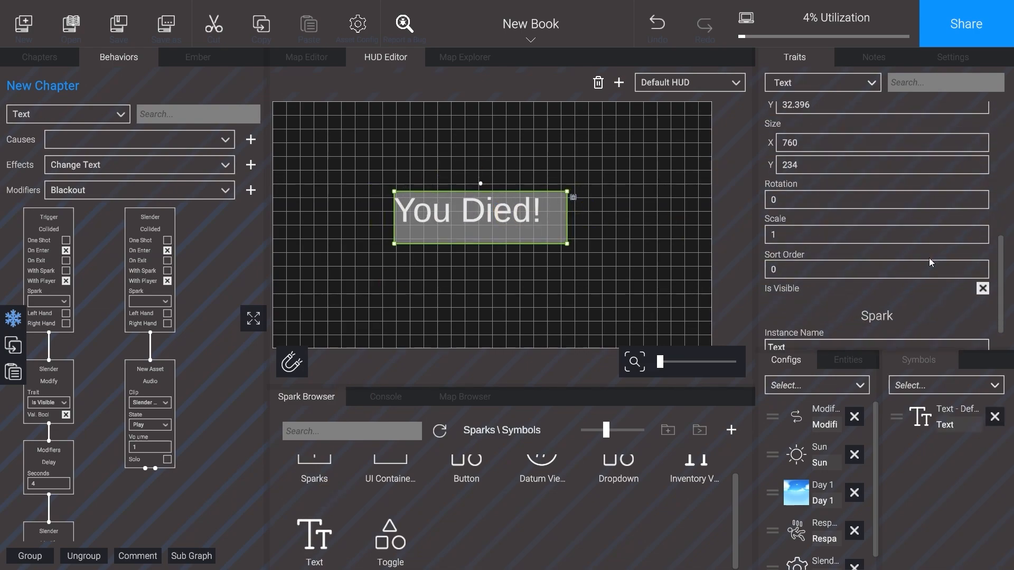
pyautogui.click(982, 288)
# Step: Chain an enabled Text Visible effect and a 3-second Delay below Slender's Collided cause
pyautogui.scroll(-3, 227, 253)
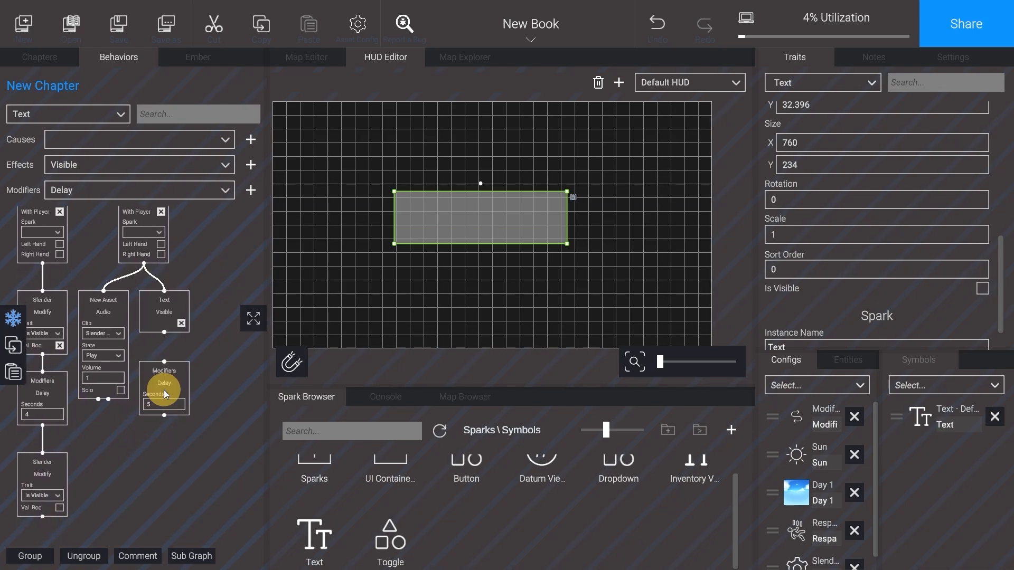
pyautogui.click(164, 402)
pyautogui.write('3')
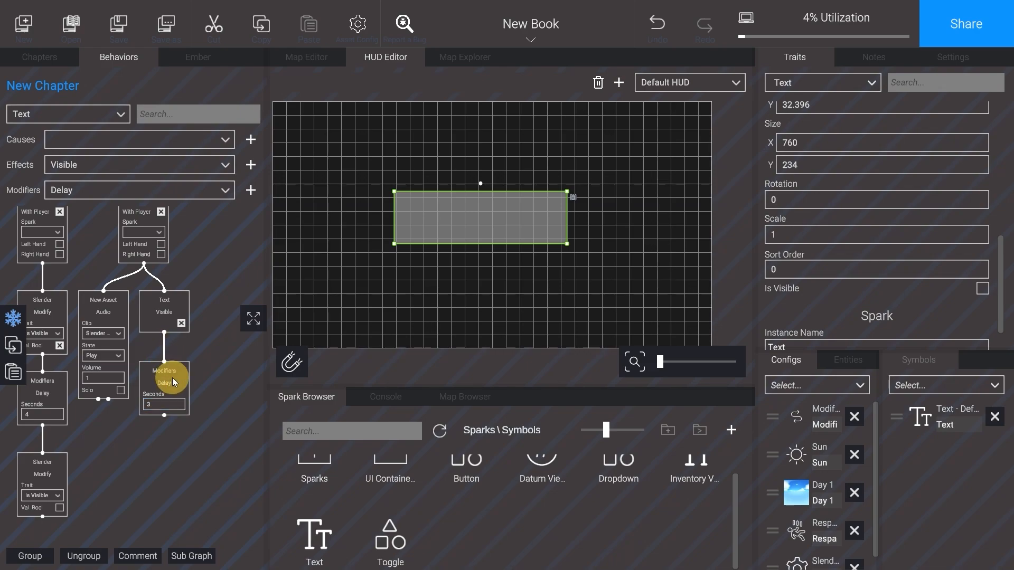
# Step: Add a Blackout modifier below the 3-second Delay, connect it, and set its Time In Between to 3
pyautogui.click(206, 193)
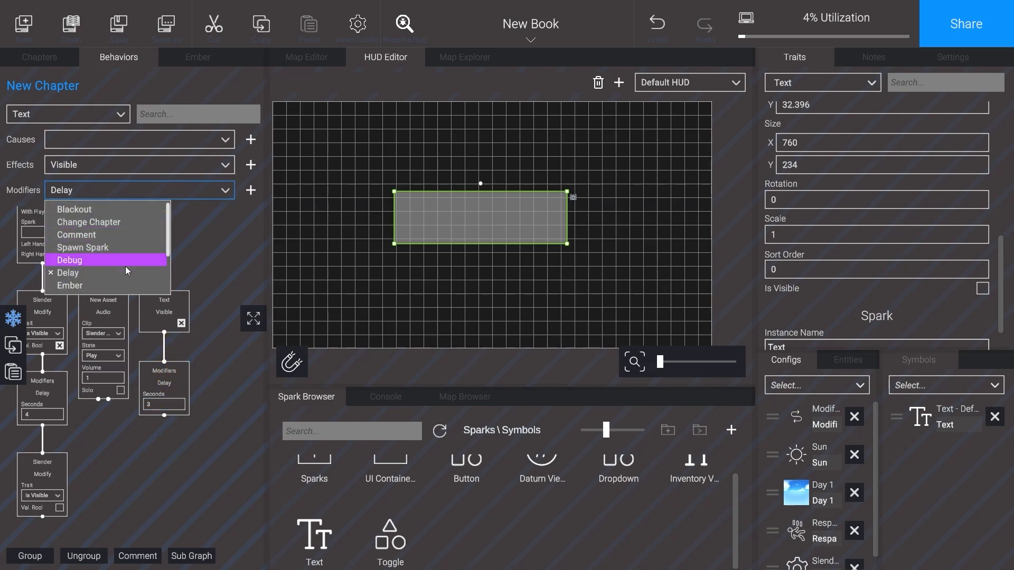
pyautogui.scroll(-1, 110, 274)
pyautogui.scroll(-1, 116, 282)
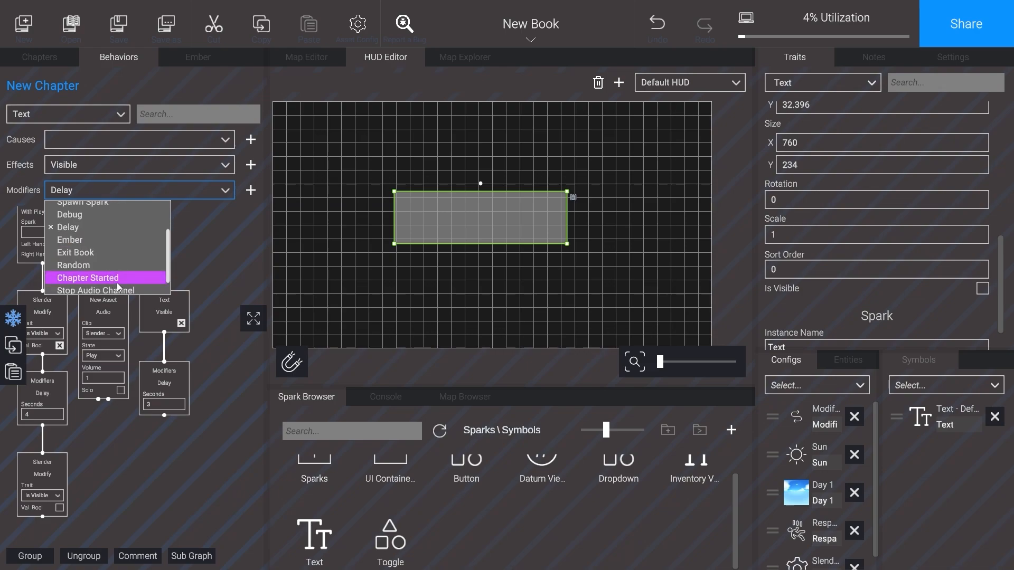
pyautogui.scroll(3, 118, 277)
pyautogui.click(162, 208)
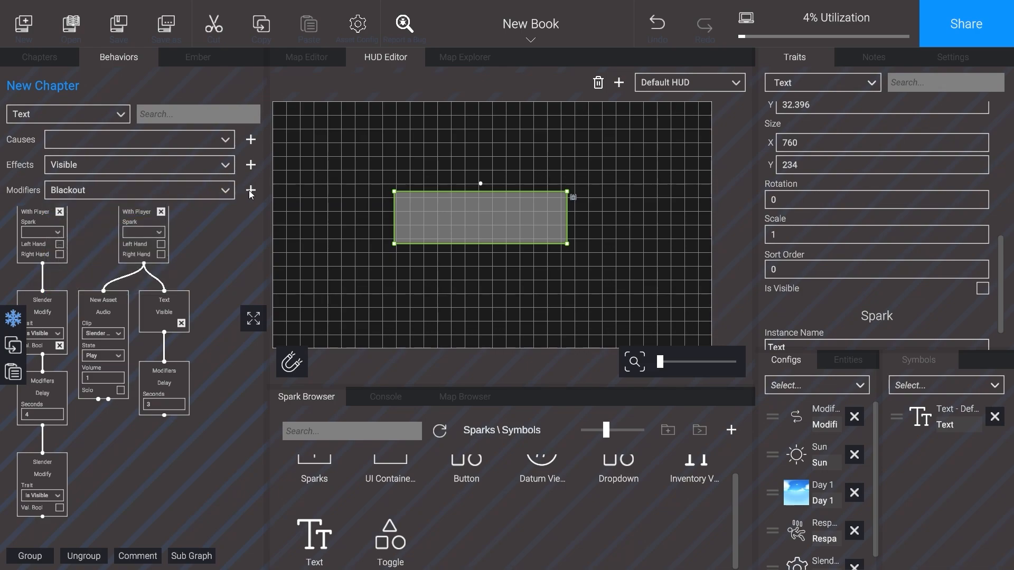
pyautogui.click(157, 397)
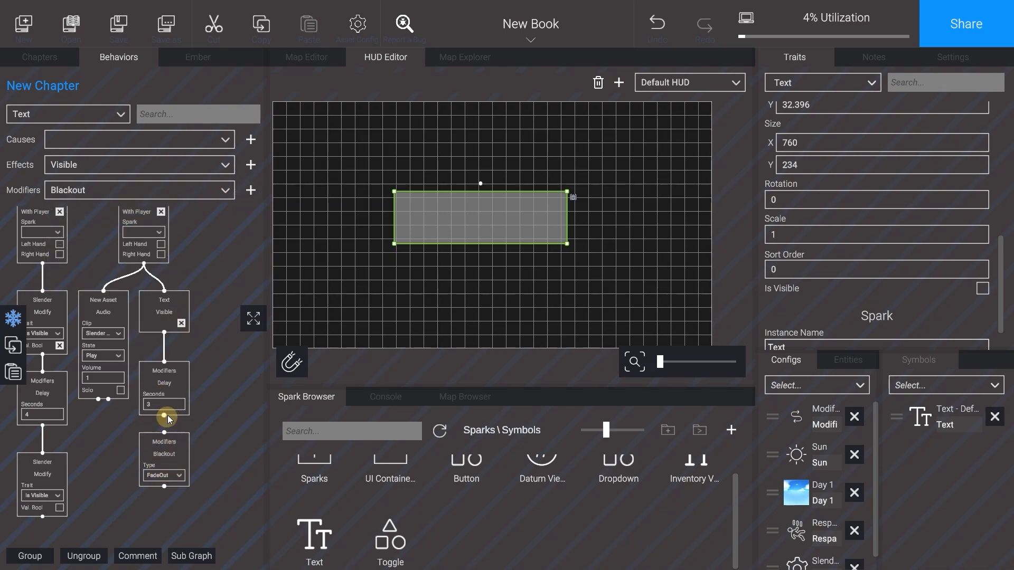
pyautogui.moveTo(164, 416); pyautogui.dragTo(164, 432)
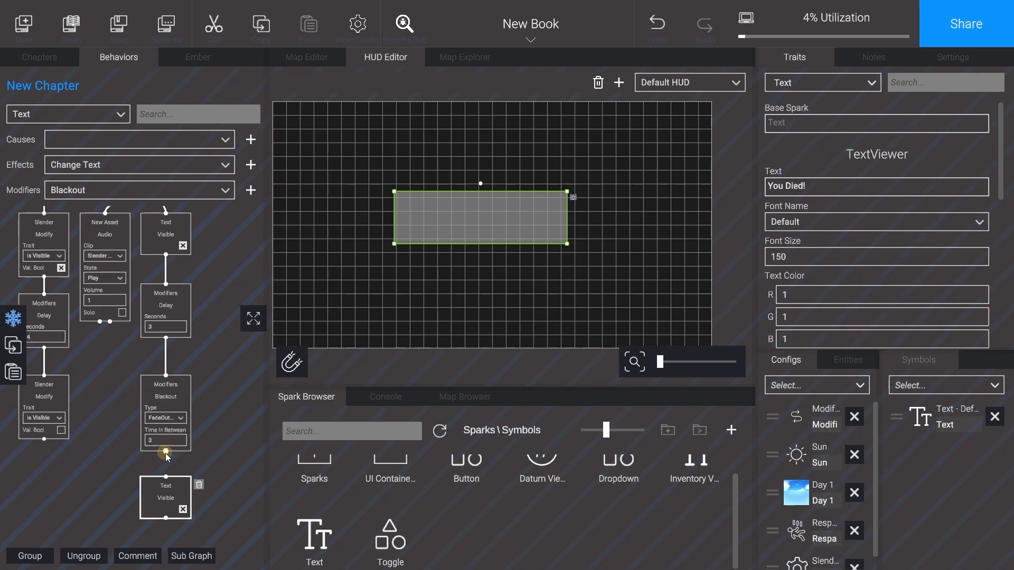
pyautogui.moveTo(166, 452); pyautogui.dragTo(166, 476)
# Step: Connect a second Text Visible effect below the Blackout with its value disabled
pyautogui.click(184, 509)
pyautogui.scroll(-2, 211, 465)
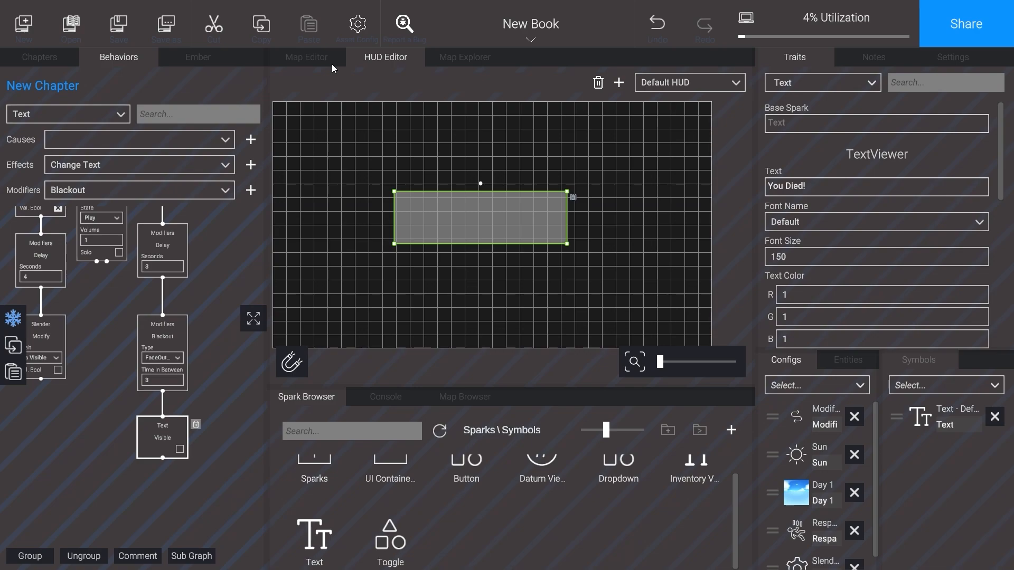
pyautogui.click(477, 135)
# Step: Place a Portal from the Environment sparks on the grass beside the player in the map
pyautogui.click(465, 57)
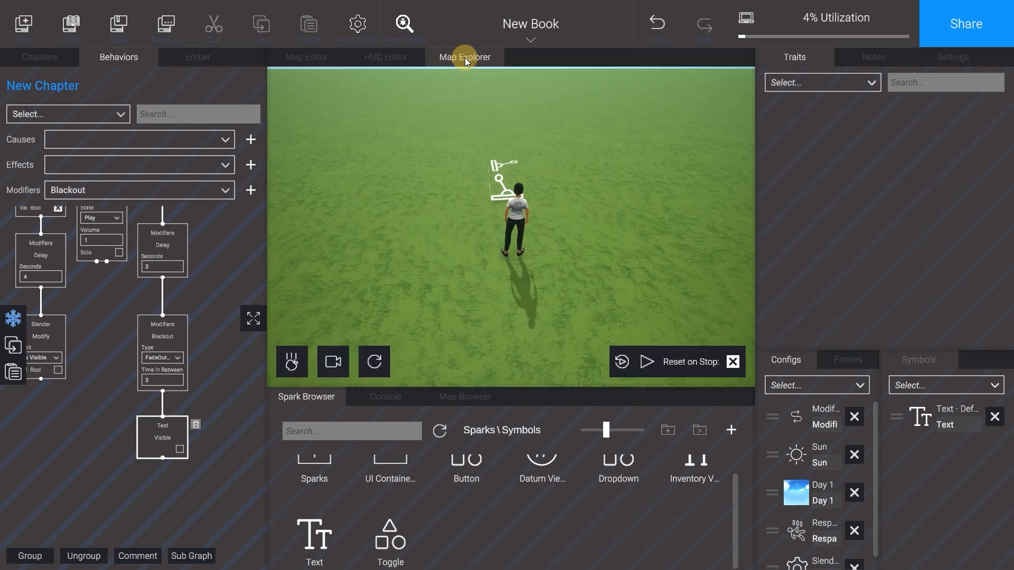
pyautogui.scroll(1, 401, 464)
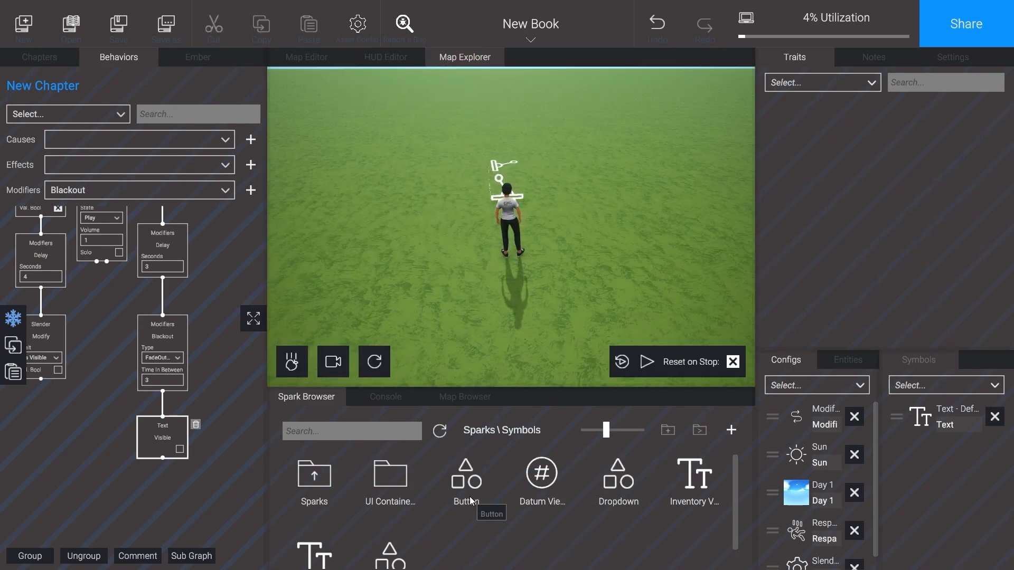
pyautogui.click(477, 429)
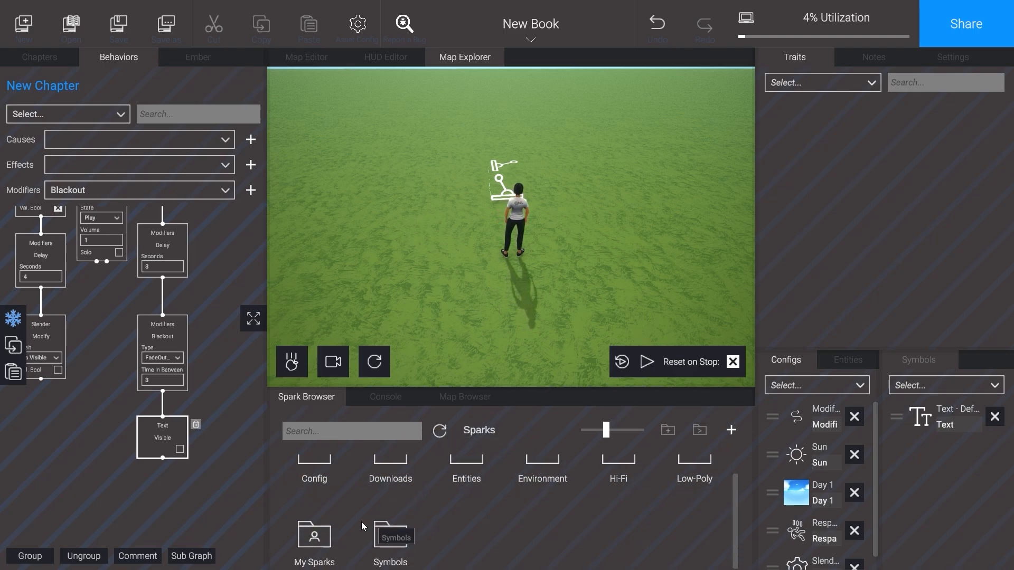
pyautogui.scroll(1, 408, 515)
pyautogui.doubleClick(546, 473)
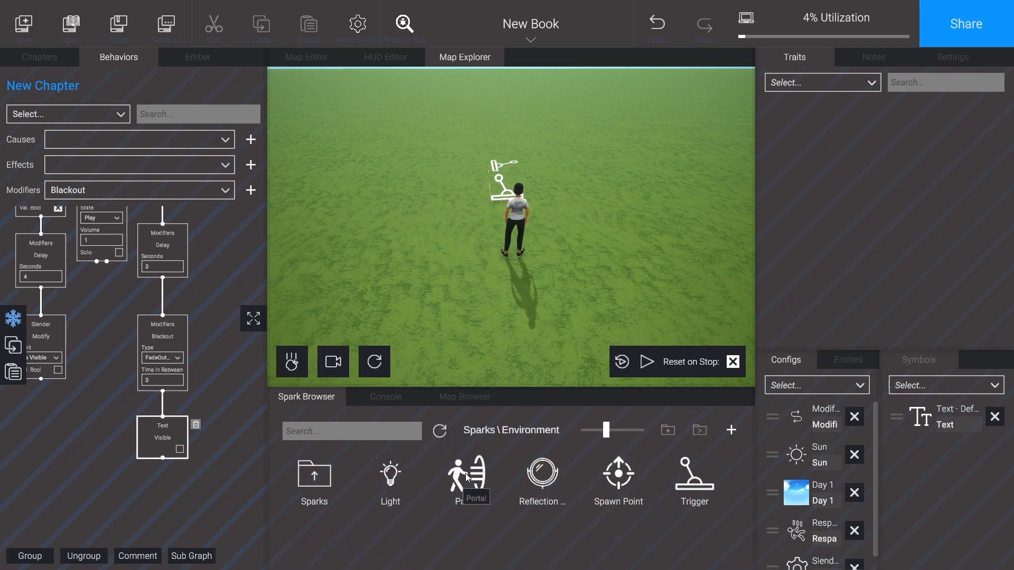
pyautogui.moveTo(470, 478); pyautogui.dragTo(628, 232)
# Step: Add the Portal's Teleport effect below the last Text Visible block and set its destination to Portal
pyautogui.click(184, 165)
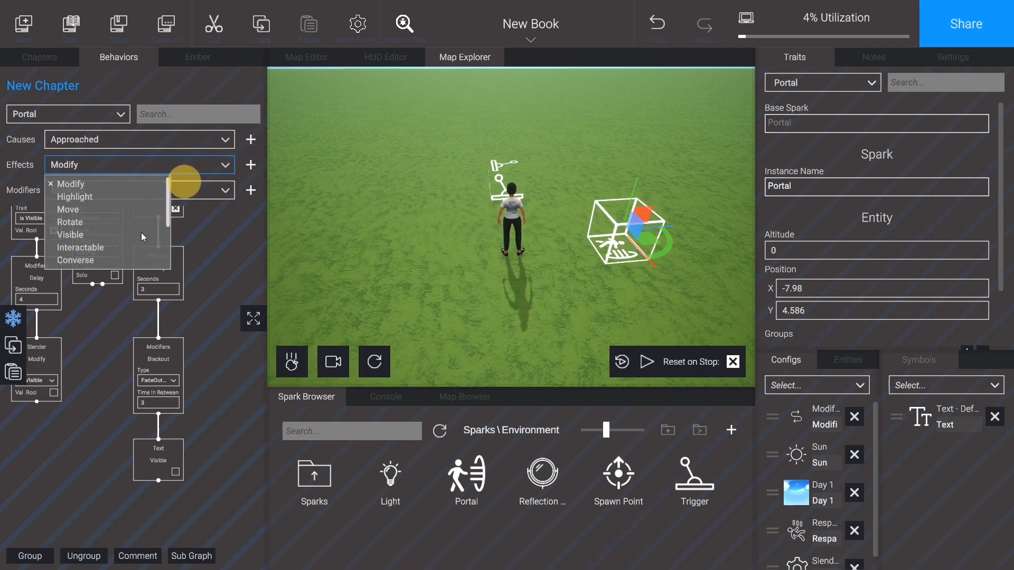
pyautogui.scroll(-1, 120, 262)
pyautogui.scroll(-2, 119, 263)
pyautogui.click(119, 263)
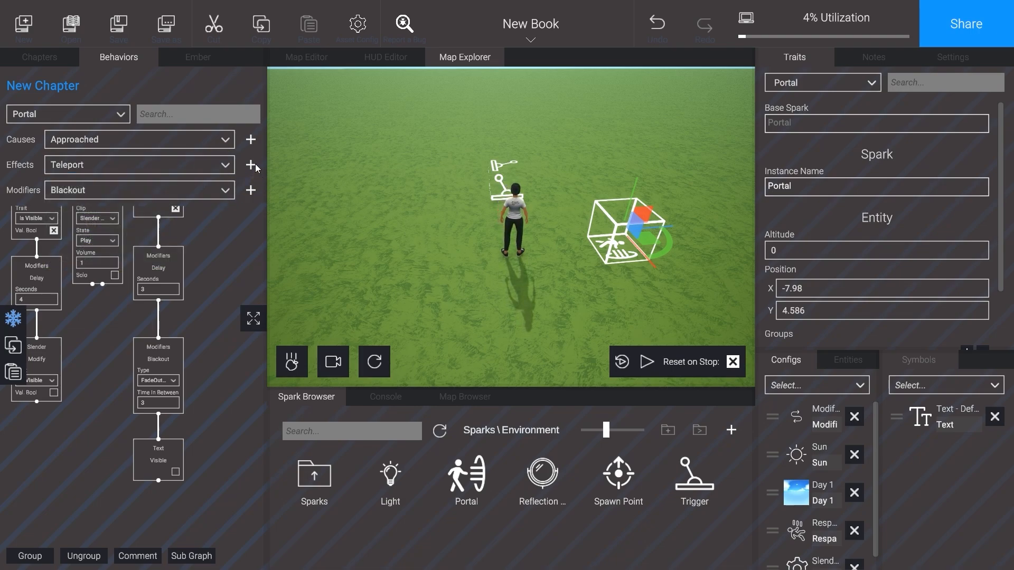
pyautogui.moveTo(161, 300); pyautogui.dragTo(184, 523)
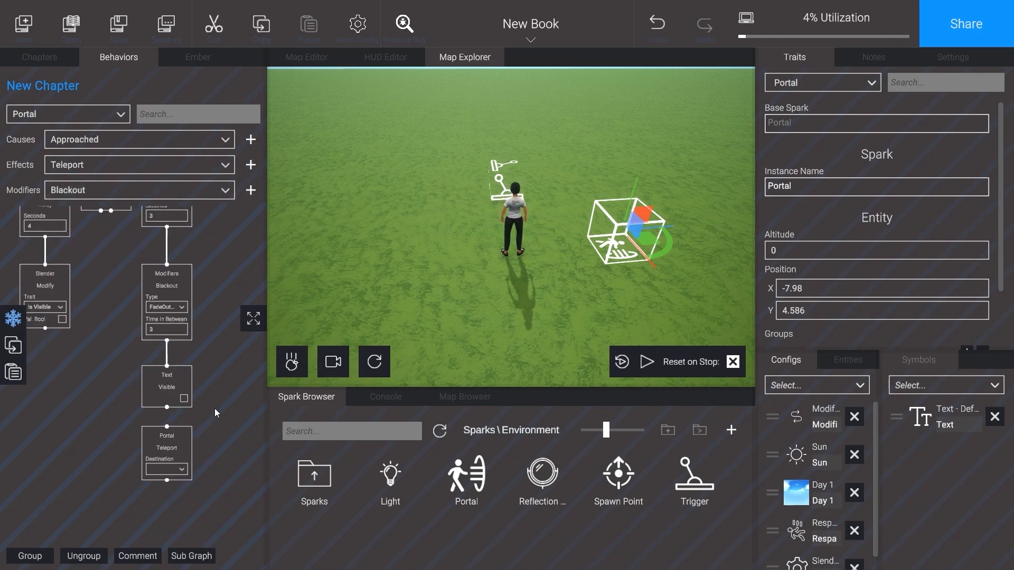
pyautogui.click(187, 443)
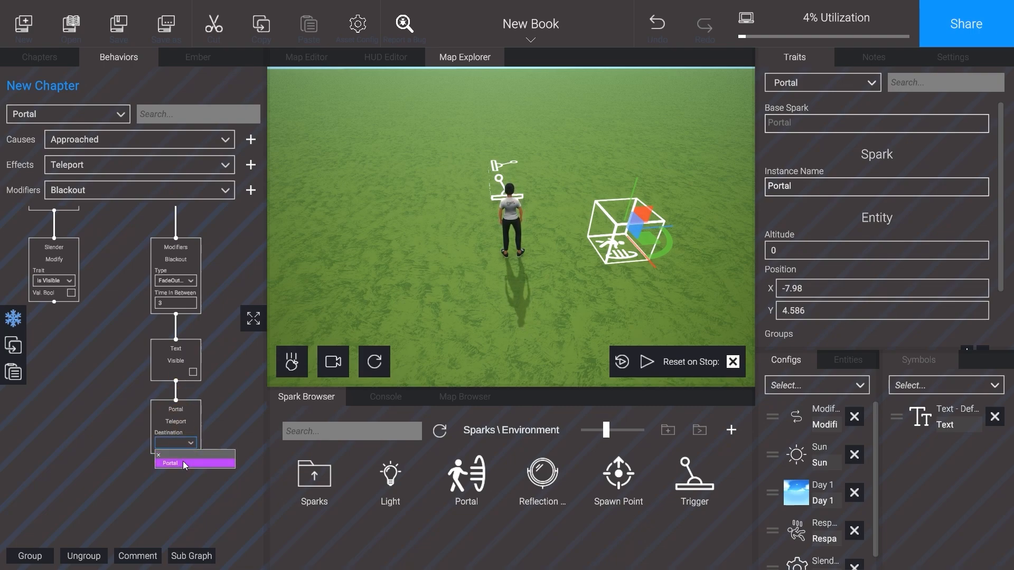
pyautogui.click(182, 461)
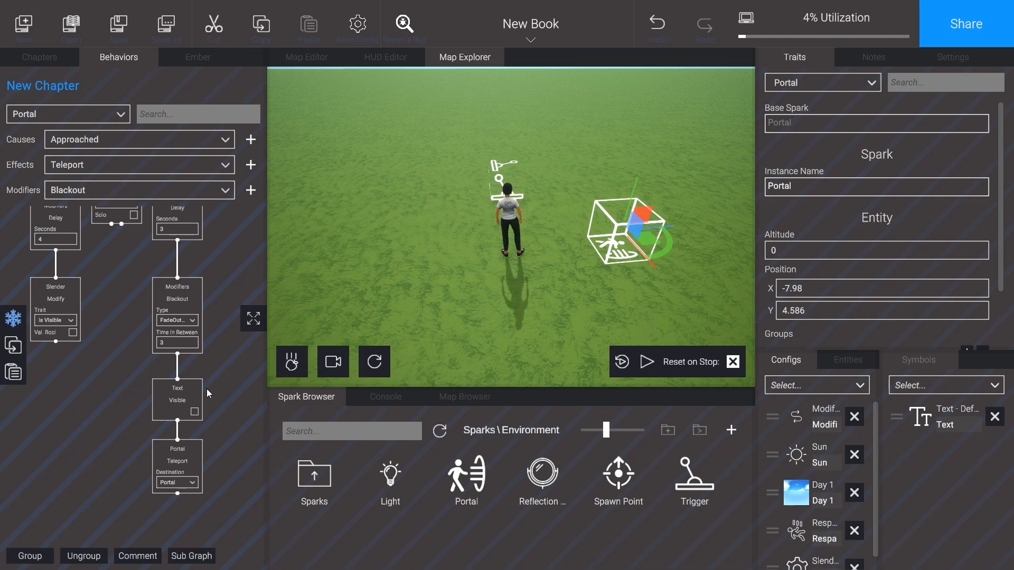
# Step: Play-test the death sequence by walking the player forward to check the text, blackout and teleport
pyautogui.click(648, 362)
pyautogui.click(604, 179)
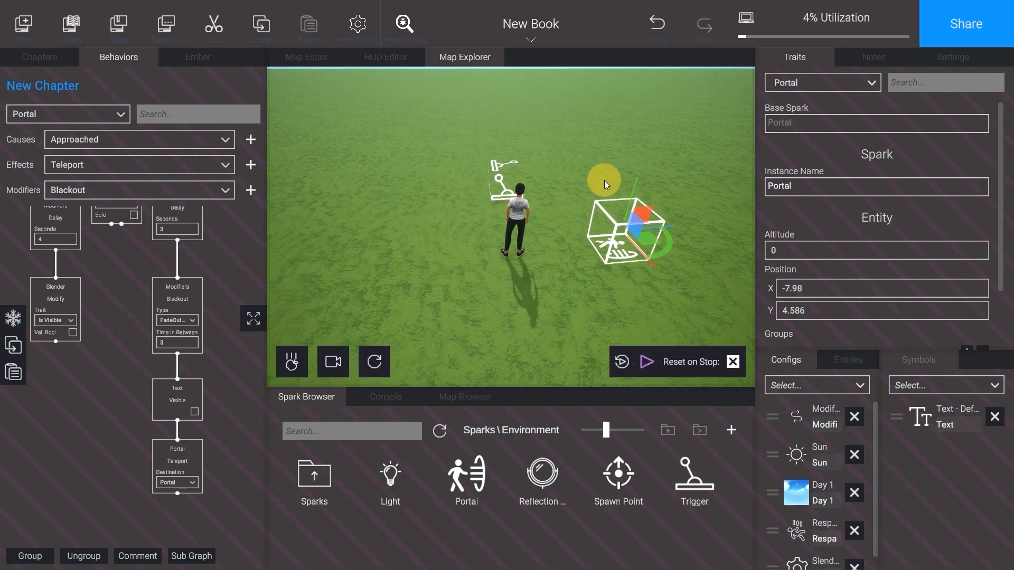
pyautogui.click(601, 188)
pyautogui.press('w')
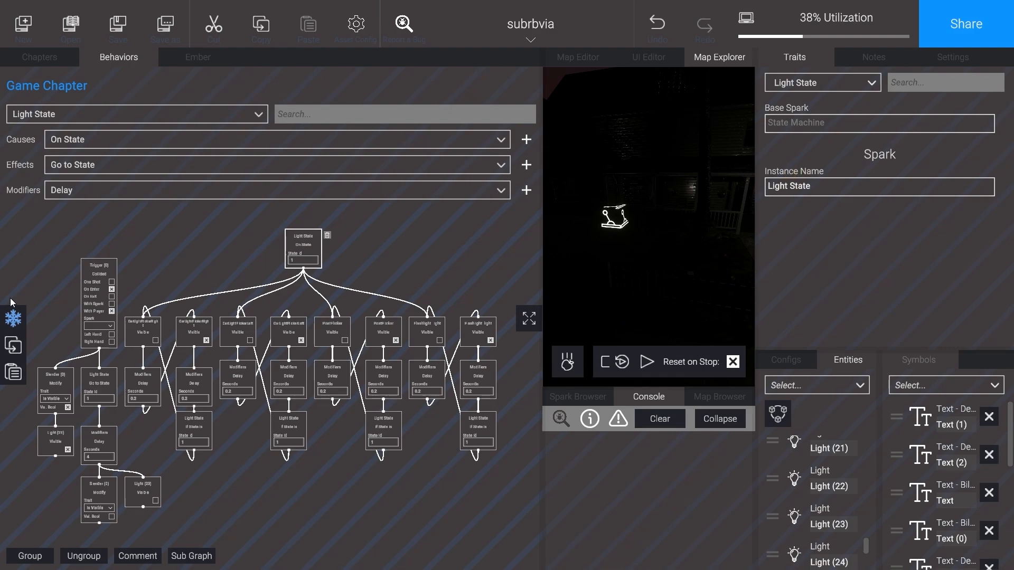
# Step: Find the Page Datum among the chapter's configs and add its Updated cause to the Game Chapter's behaviors
pyautogui.click(220, 265)
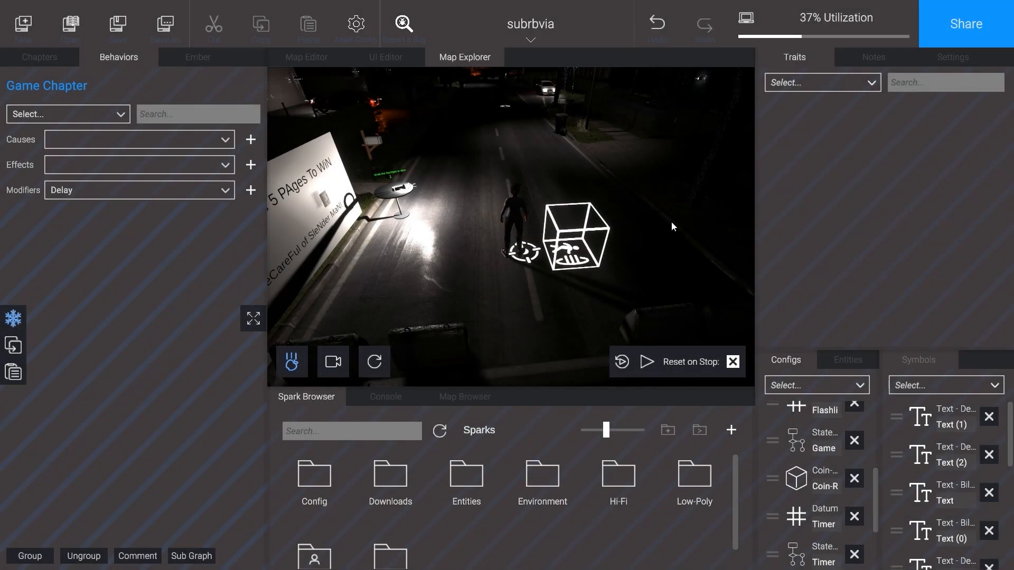
pyautogui.scroll(5, 809, 455)
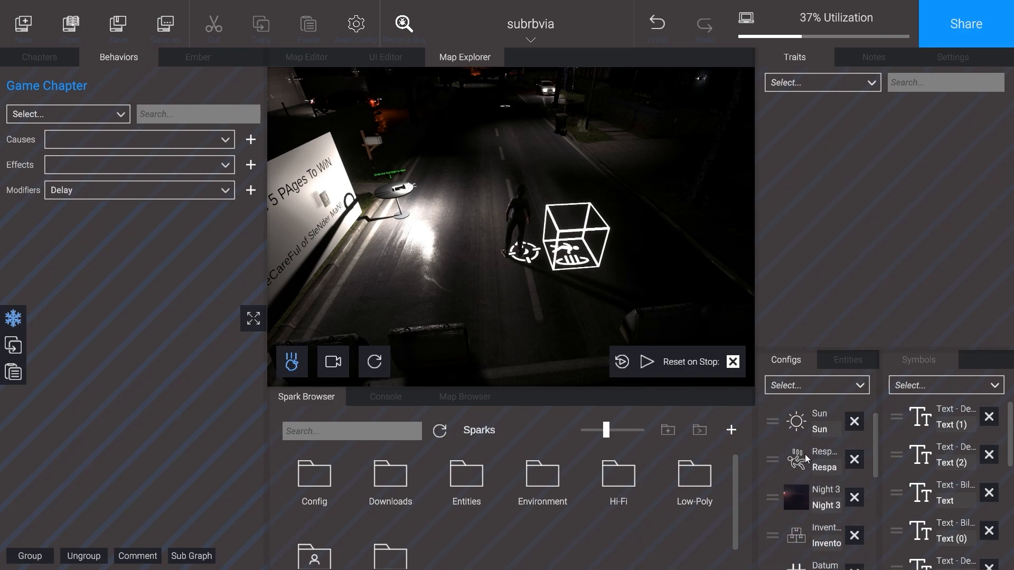
pyautogui.scroll(-5, 804, 454)
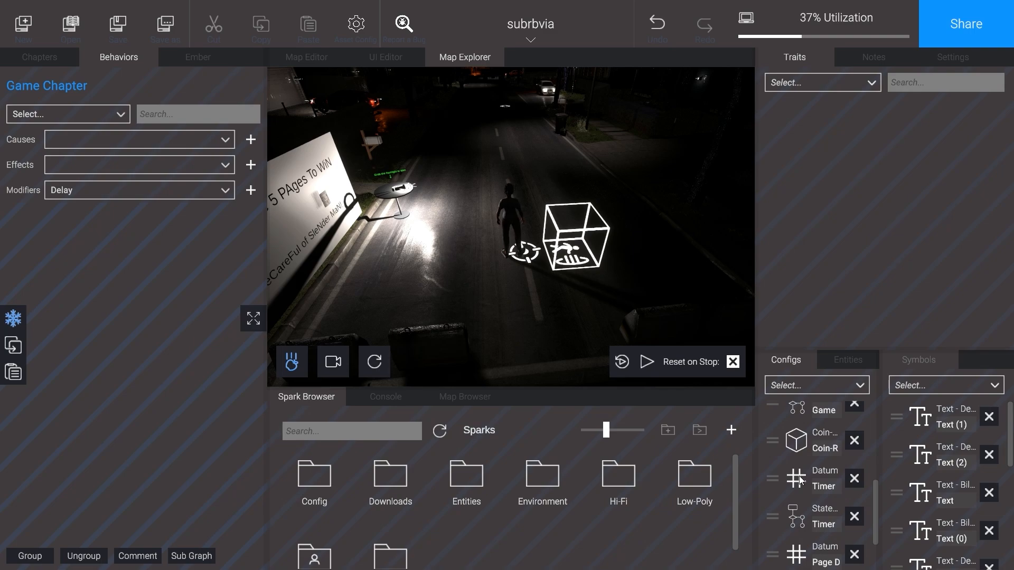
pyautogui.scroll(-1, 801, 480)
pyautogui.click(798, 522)
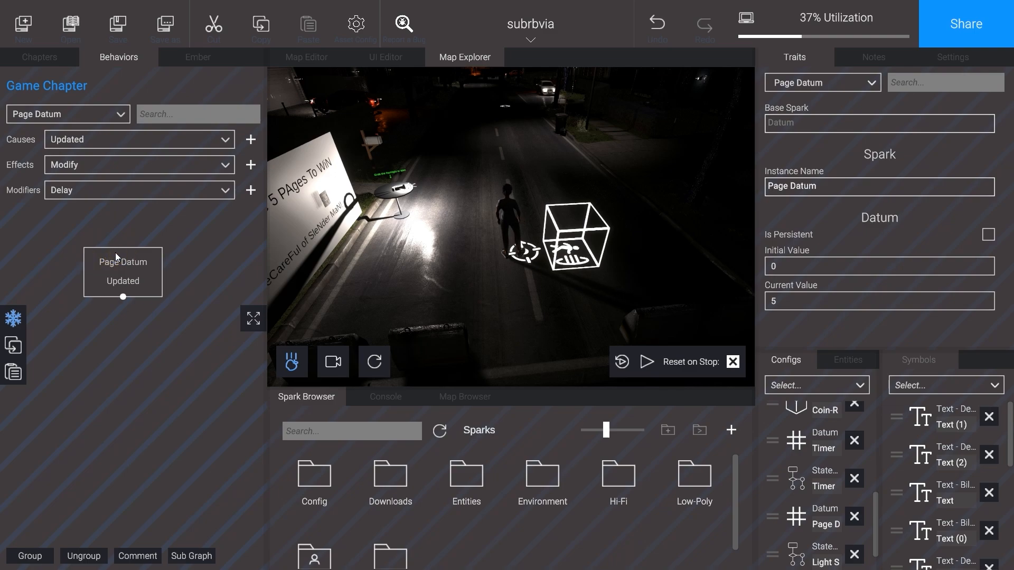
# Step: Connect the Page Datum's If Is Equal To Value effect below its Updated cause, with the value 0
pyautogui.click(127, 166)
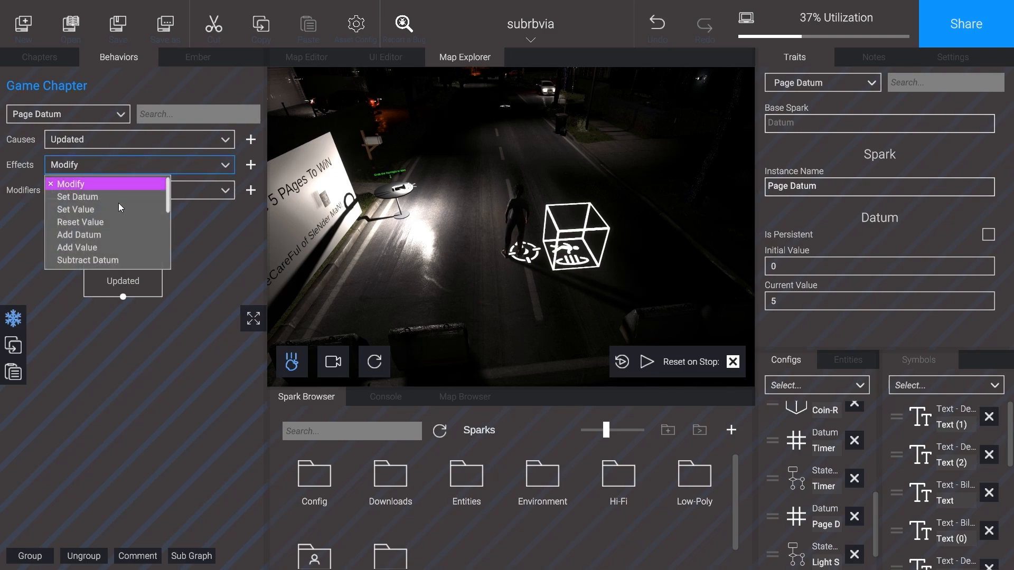
pyautogui.scroll(-3, 118, 236)
pyautogui.scroll(-3, 132, 243)
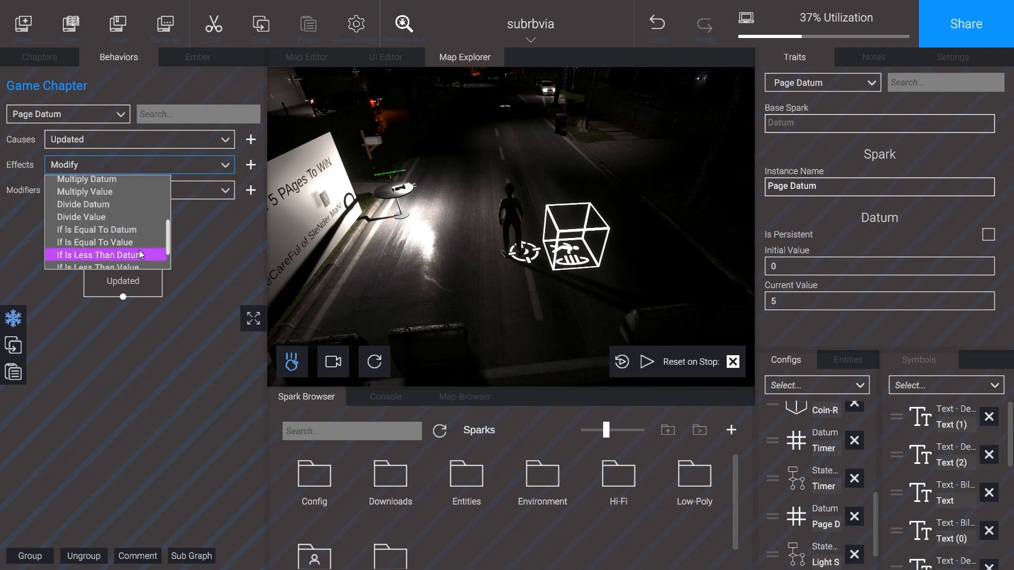
pyautogui.click(132, 211)
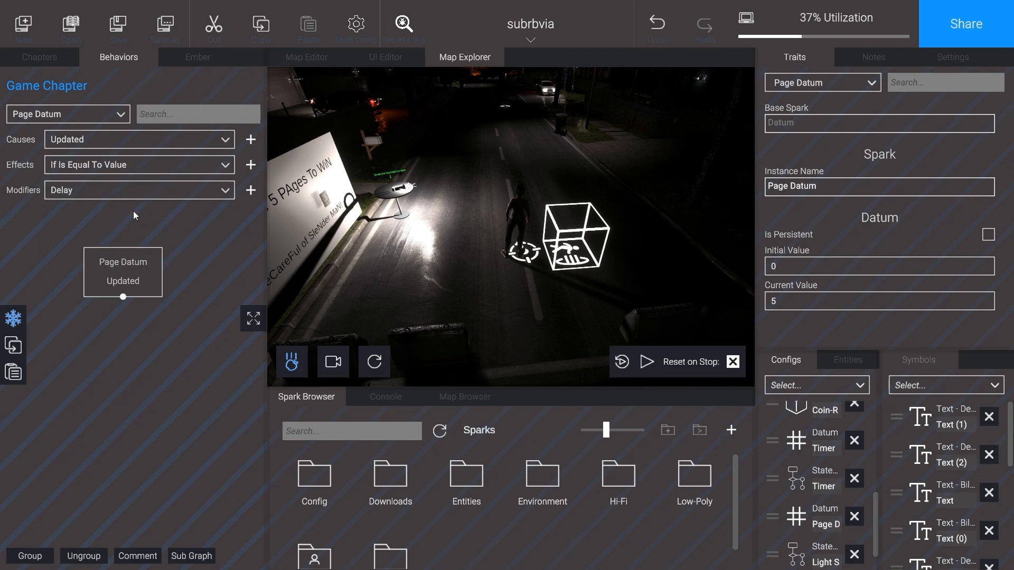
pyautogui.click(250, 165)
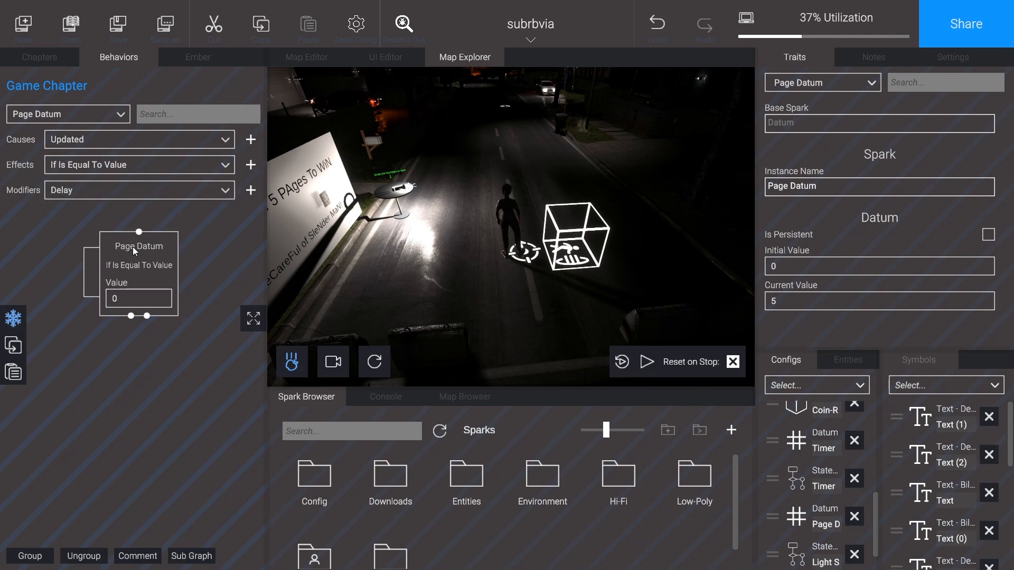
pyautogui.click(120, 369)
pyautogui.click(123, 324)
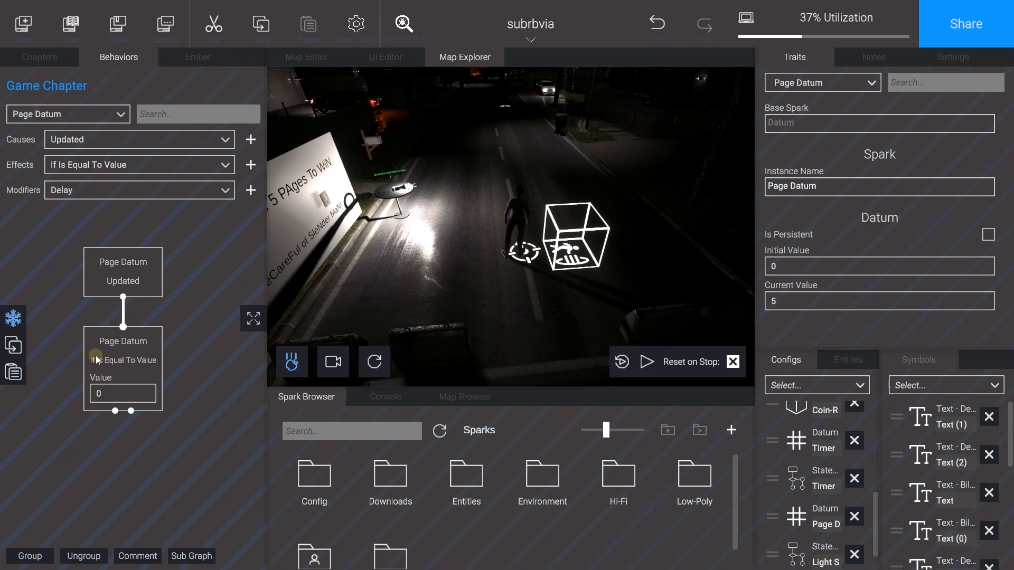
pyautogui.click(125, 394)
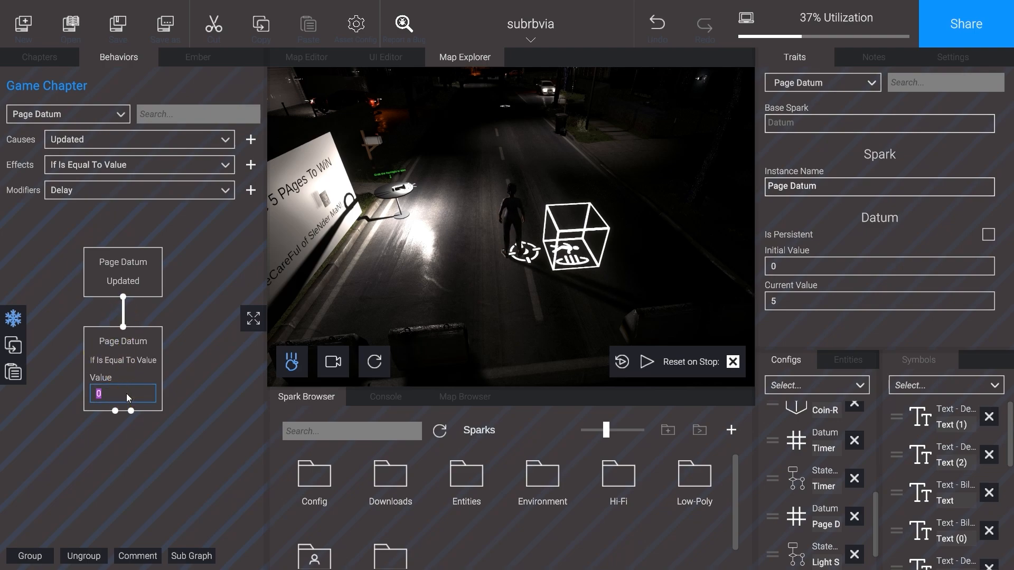
pyautogui.click(187, 383)
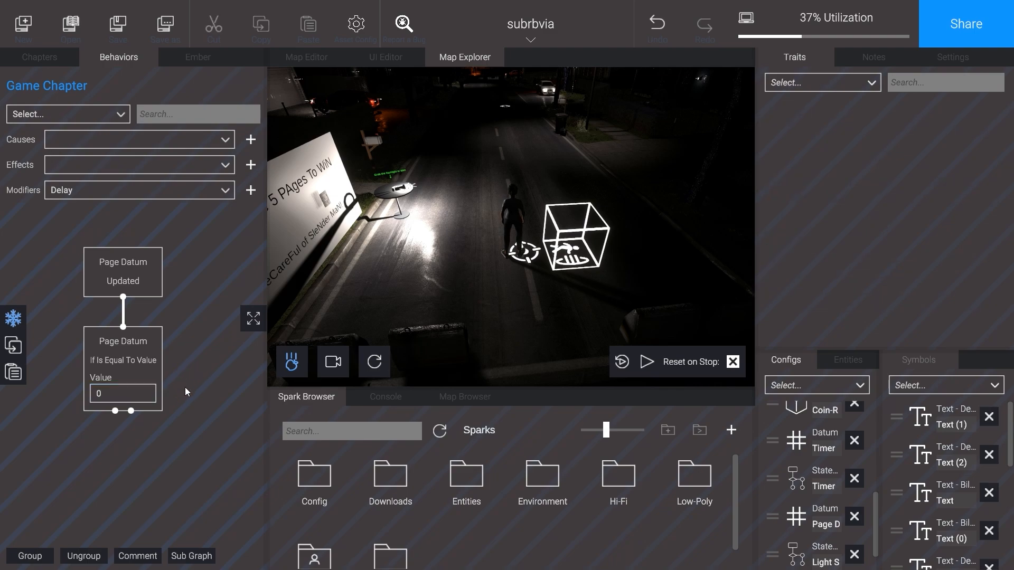
# Step: Connect a Change Chapter modifier to the first output of the If Is Equal To Value block
pyautogui.moveTo(184, 377); pyautogui.dragTo(183, 344)
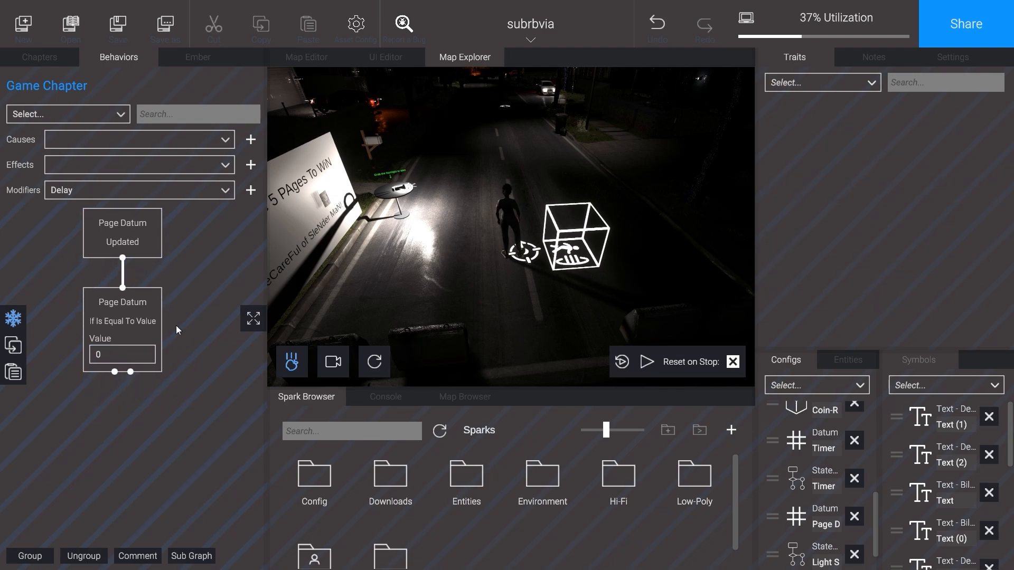
pyautogui.click(167, 193)
pyautogui.click(154, 219)
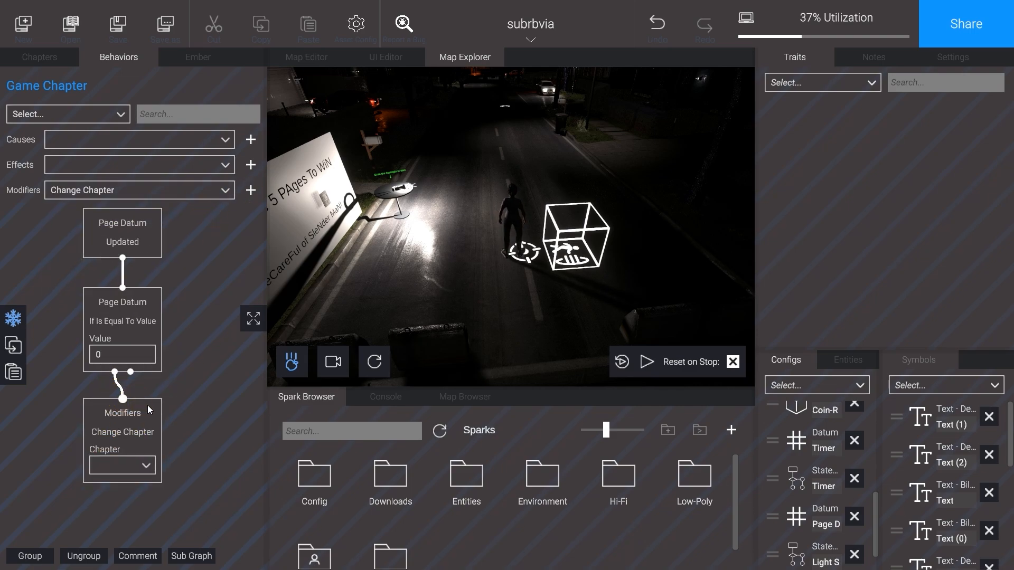
# Step: Create a new chapter below Game Chapter and link it between Game Chapter and End
pyautogui.click(38, 61)
pyautogui.click(36, 555)
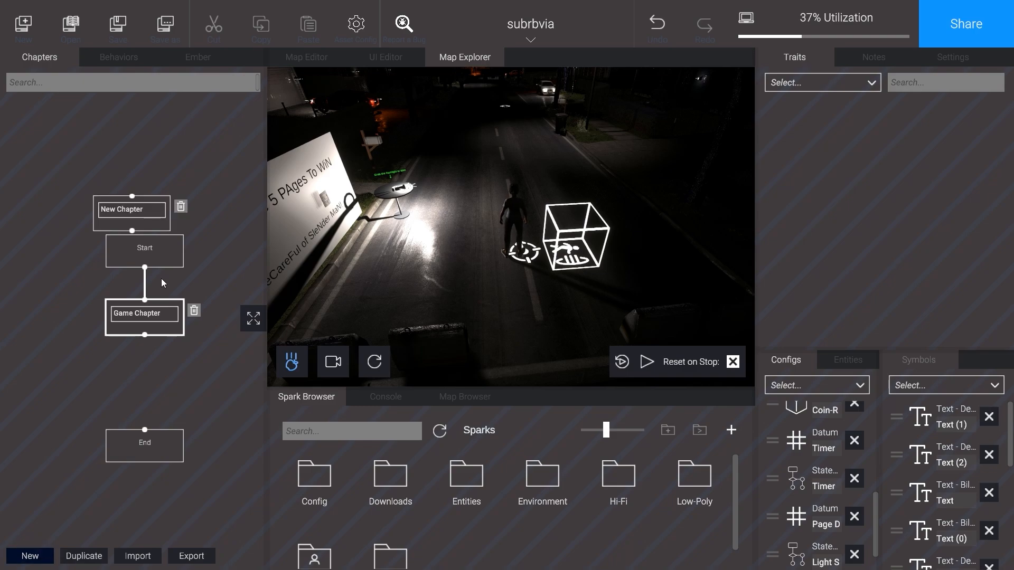
pyautogui.moveTo(157, 225); pyautogui.dragTo(171, 411)
pyautogui.moveTo(148, 338); pyautogui.dragTo(147, 362)
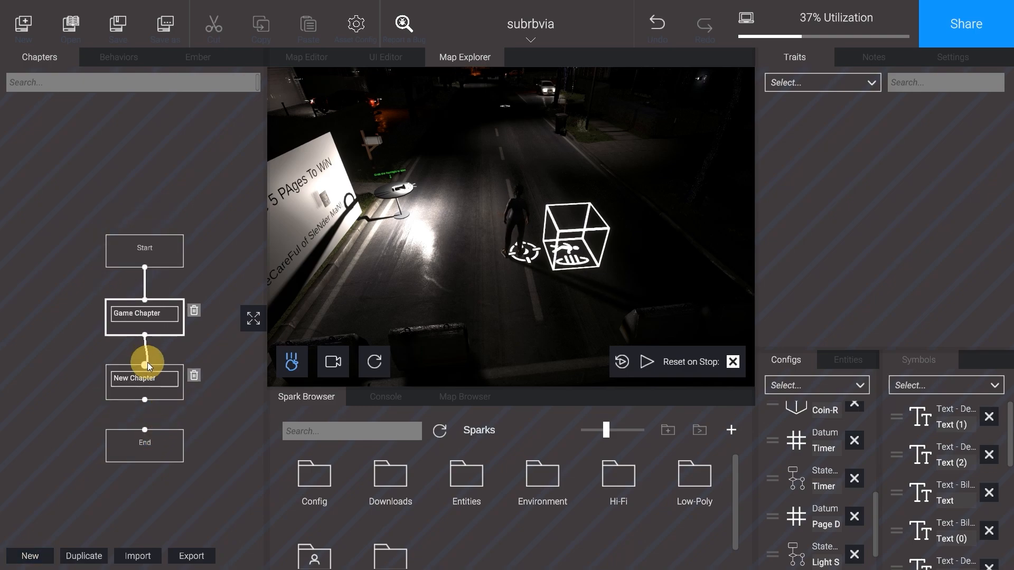
pyautogui.moveTo(145, 399); pyautogui.dragTo(145, 430)
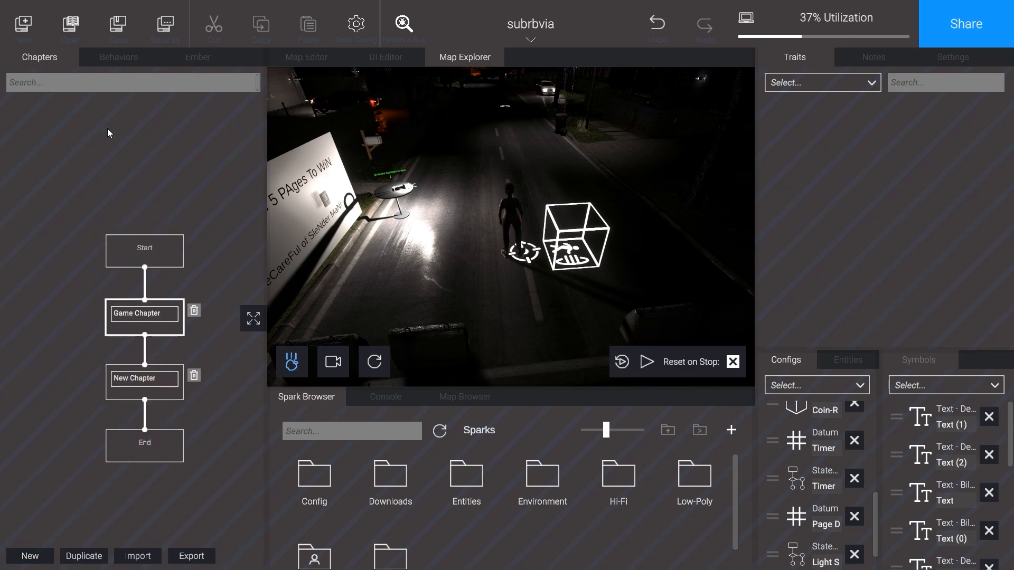
# Step: Set the Change Chapter modifier's target chapter to New Chapter in the Game Chapter's behaviors
pyautogui.click(111, 57)
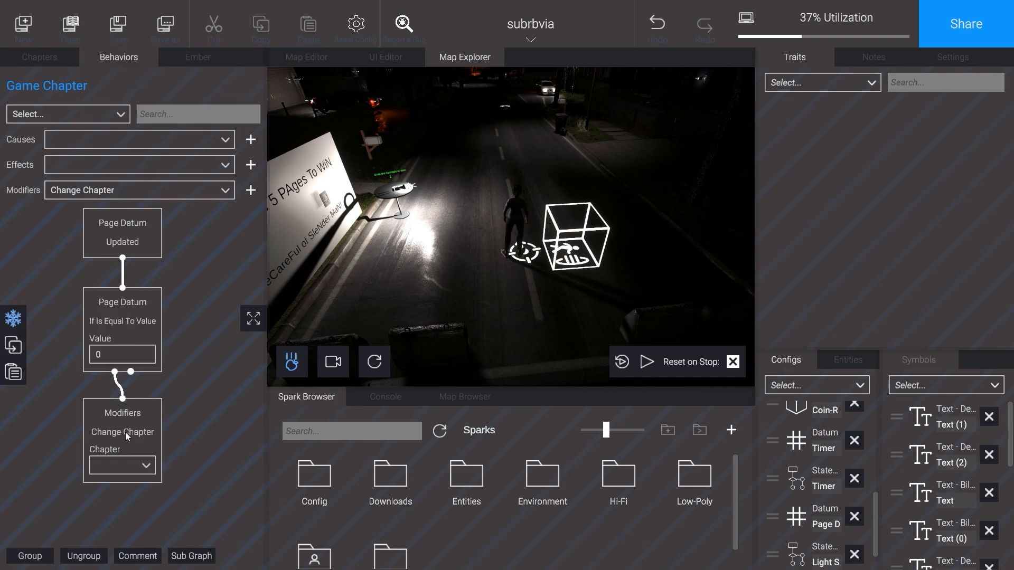
pyautogui.click(140, 464)
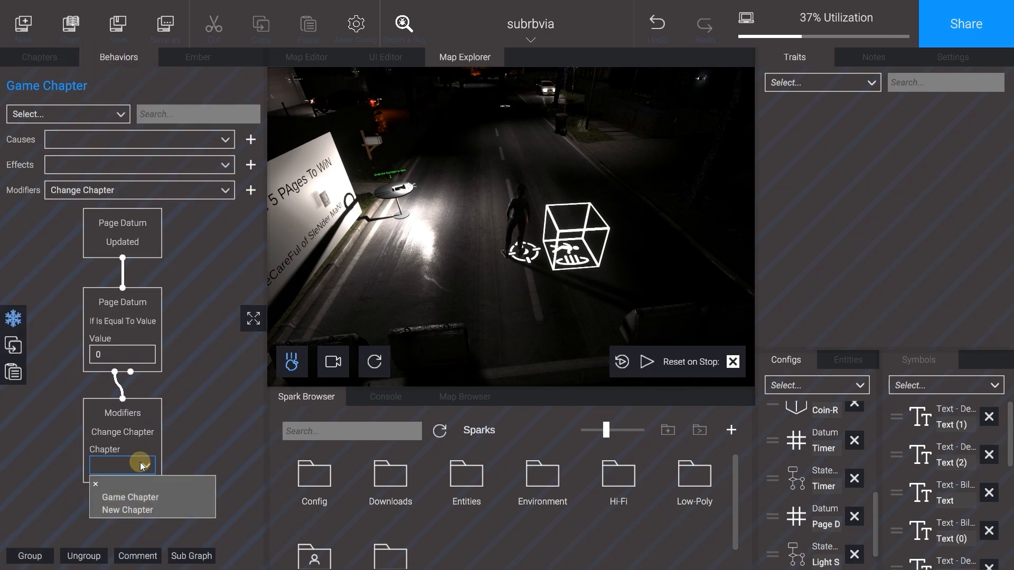
pyautogui.click(148, 511)
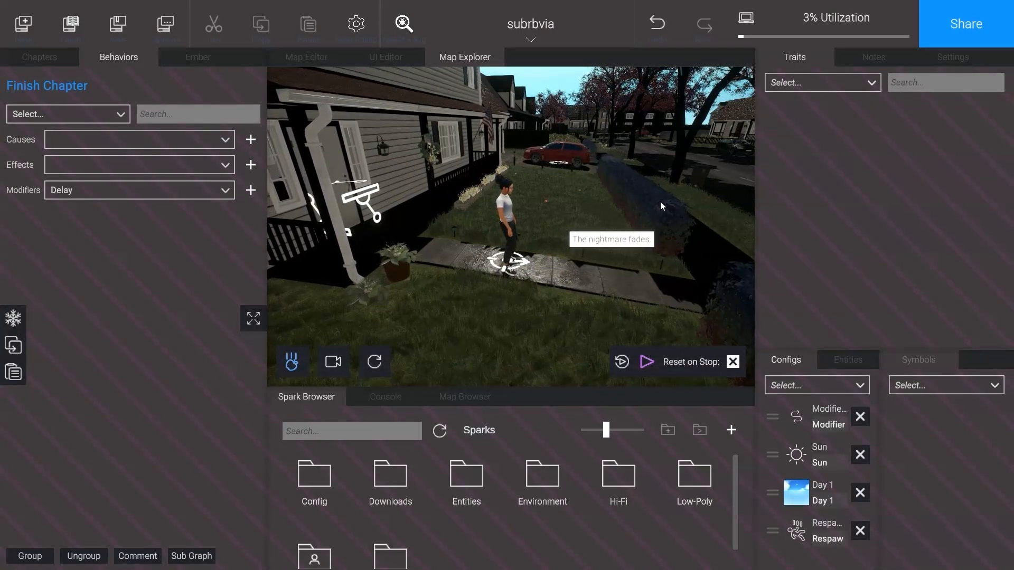
# Step: Set the project's default camera to FirstPerson
pyautogui.click(661, 201)
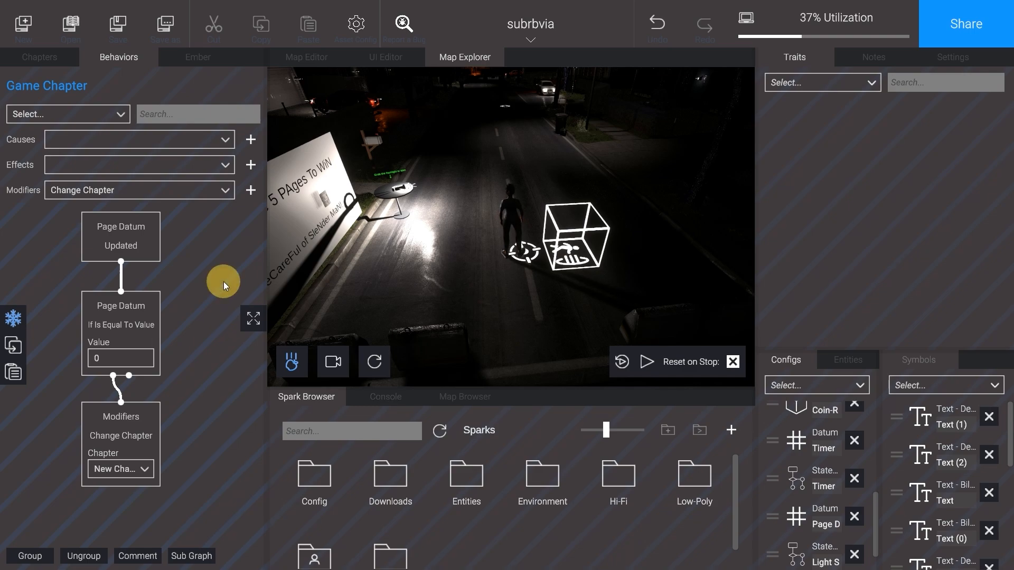
pyautogui.click(527, 38)
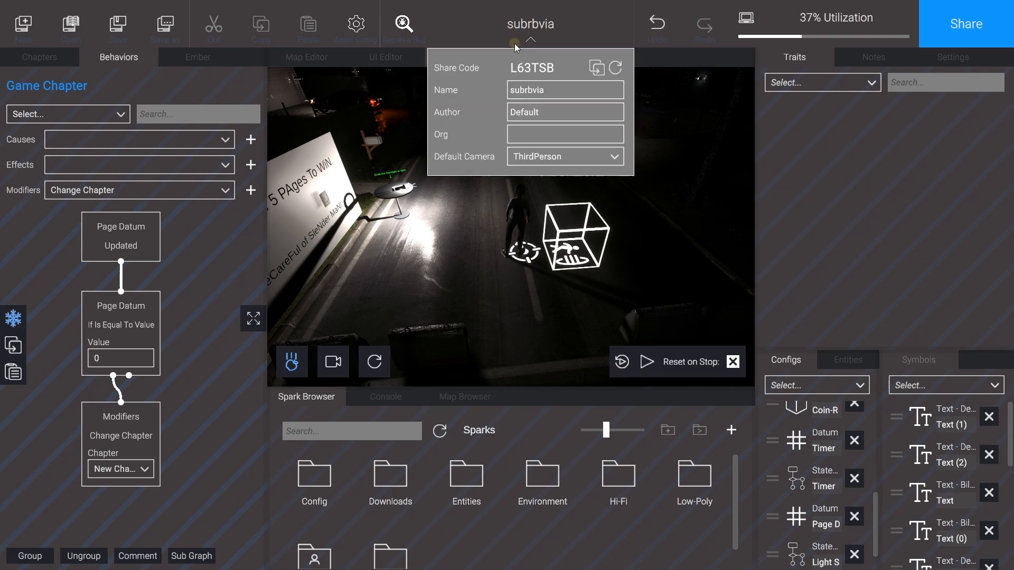
pyautogui.click(540, 159)
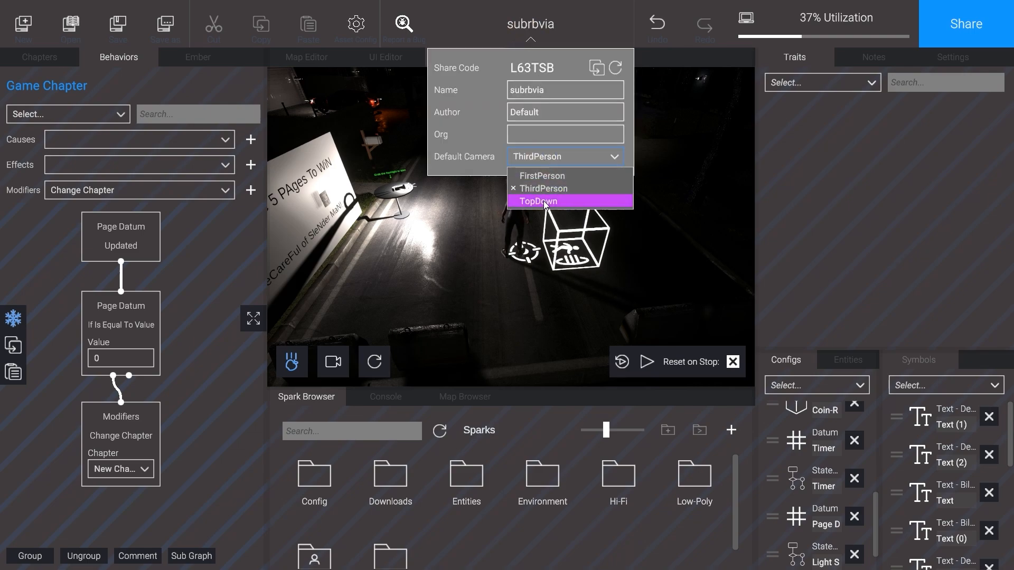
pyautogui.click(542, 175)
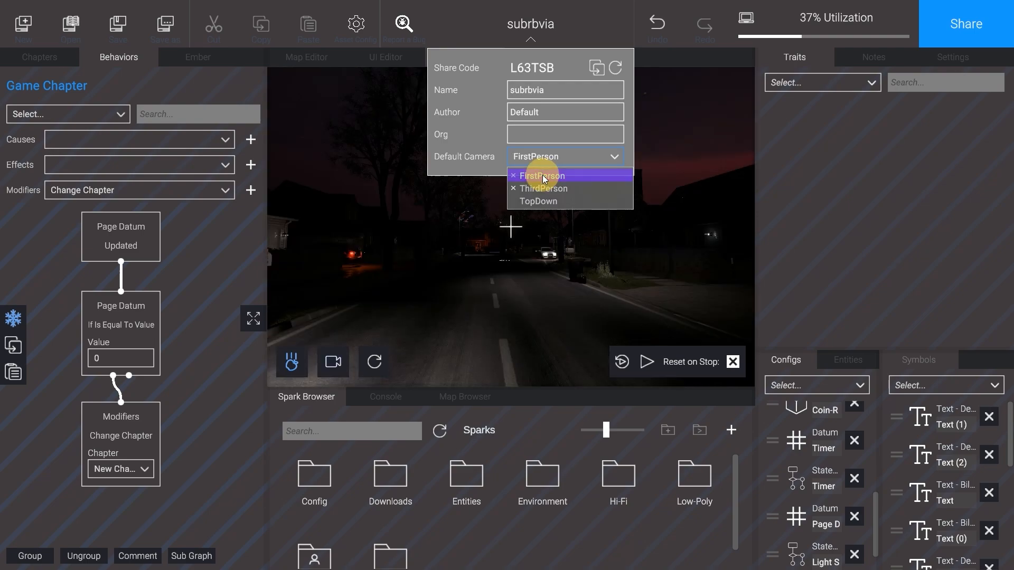
pyautogui.click(530, 38)
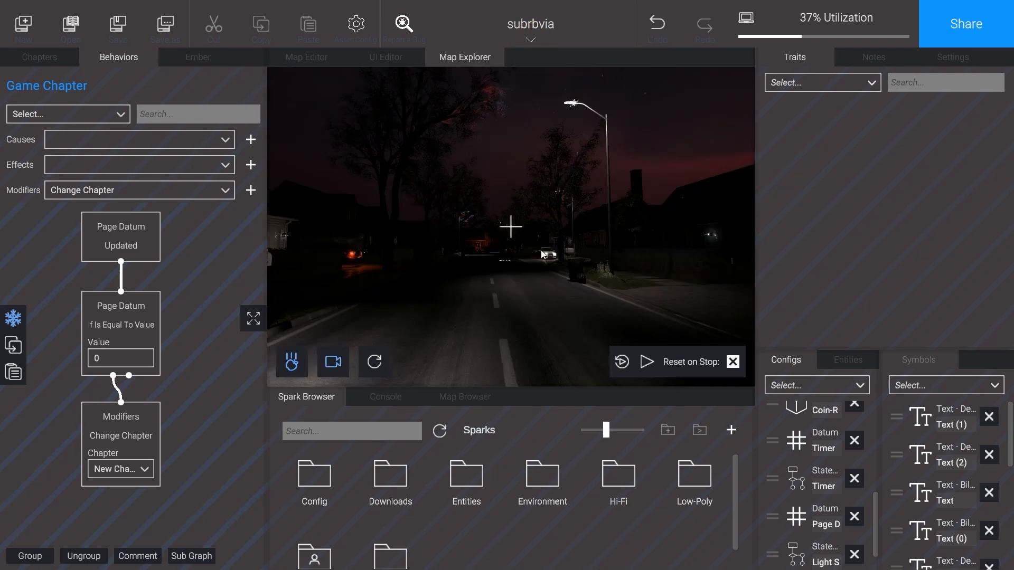
# Step: Play-test the Game Chapter by looking around and walking the player forward with the flashlight
pyautogui.moveTo(541, 250); pyautogui.dragTo(547, 252, button='right')
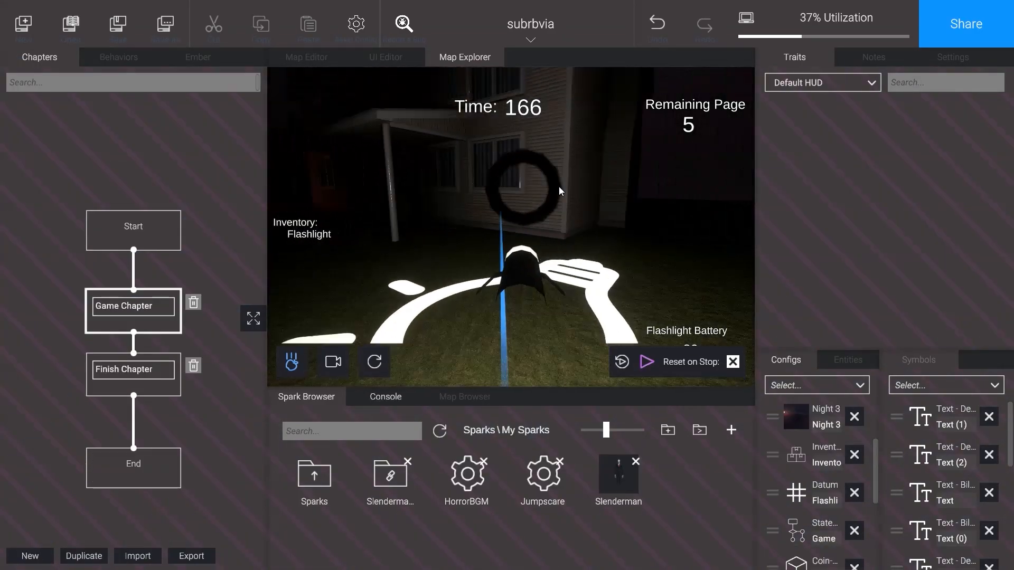
pyautogui.press('w')
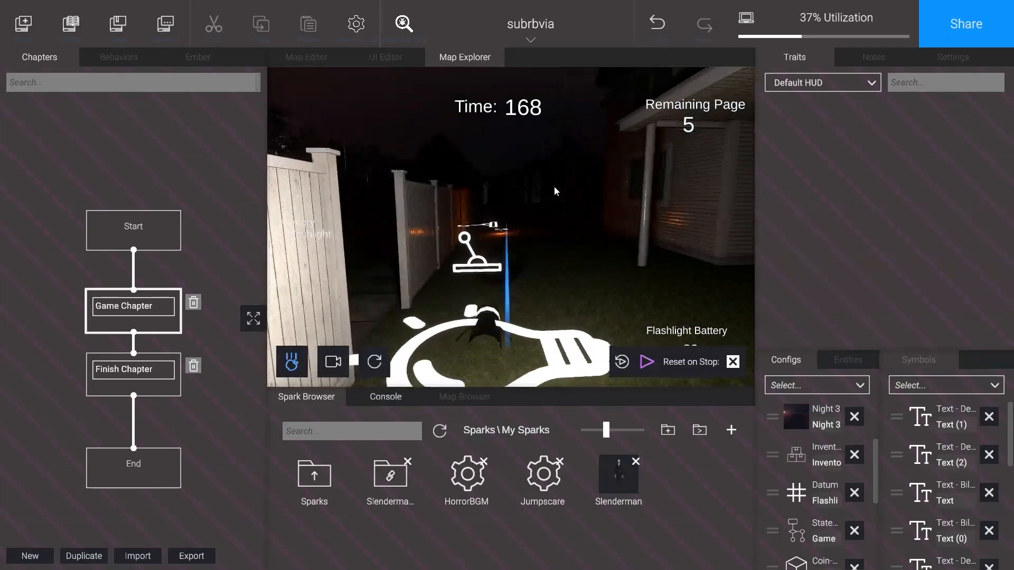